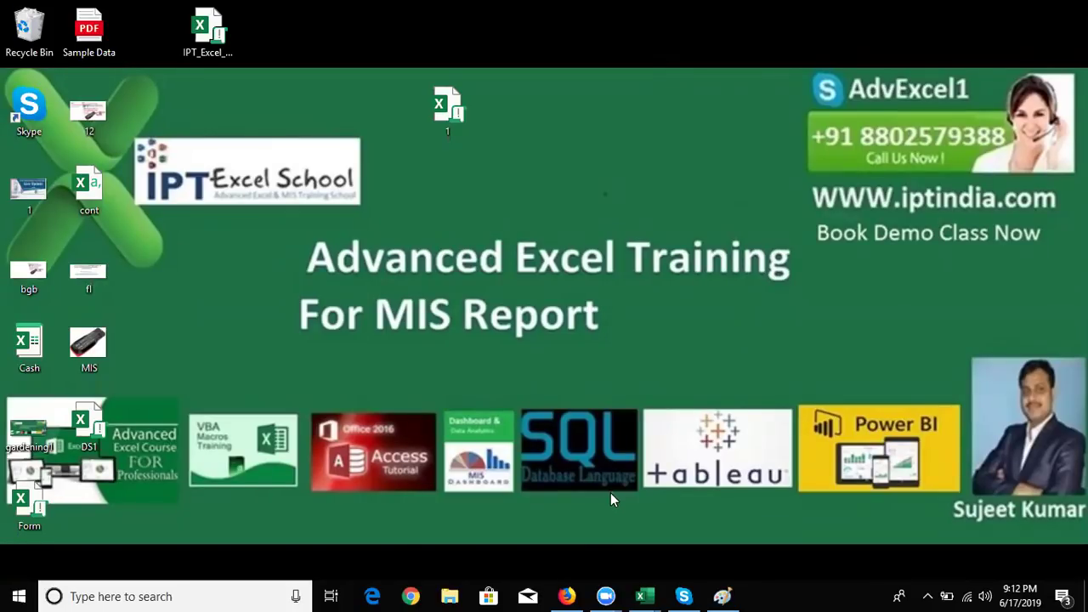
- Bring up the 'Data - Excel' preview from the Excel taskbar icon
{"action": "mouse_move", "coordinate": [648, 596]}
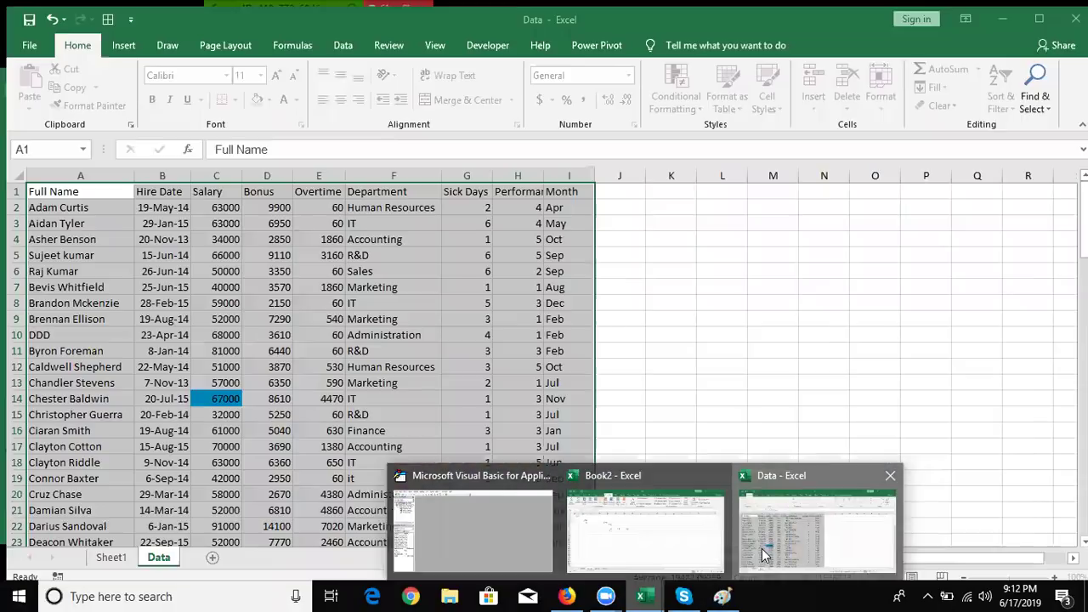
- Create a PivotTable from the employee data on a new worksheet
{"action": "left_click", "coordinate": [762, 549]}
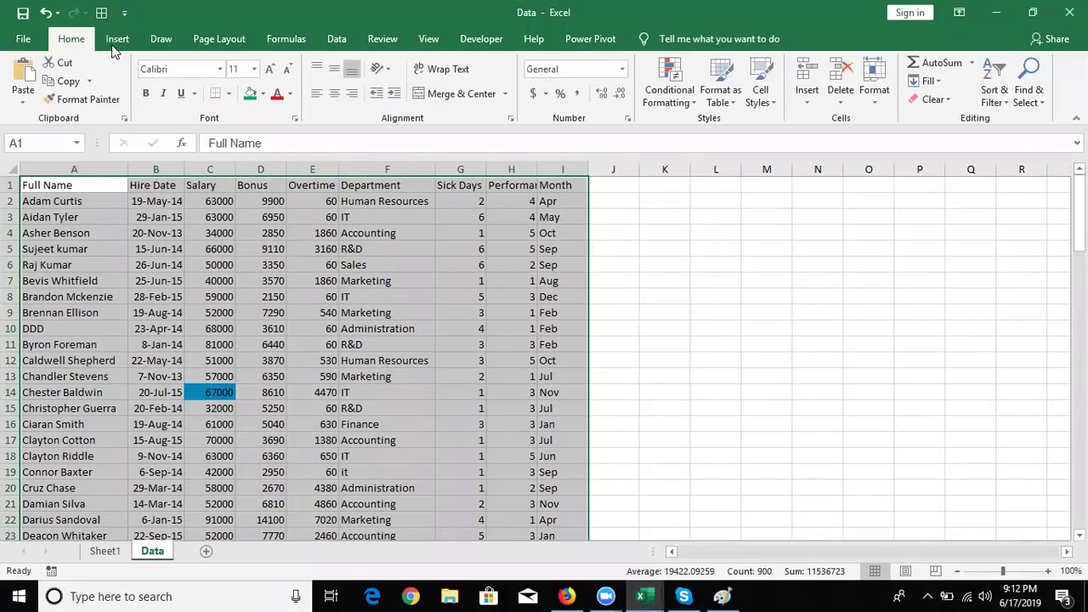
{"action": "left_click", "coordinate": [115, 43]}
{"action": "left_click", "coordinate": [232, 328]}
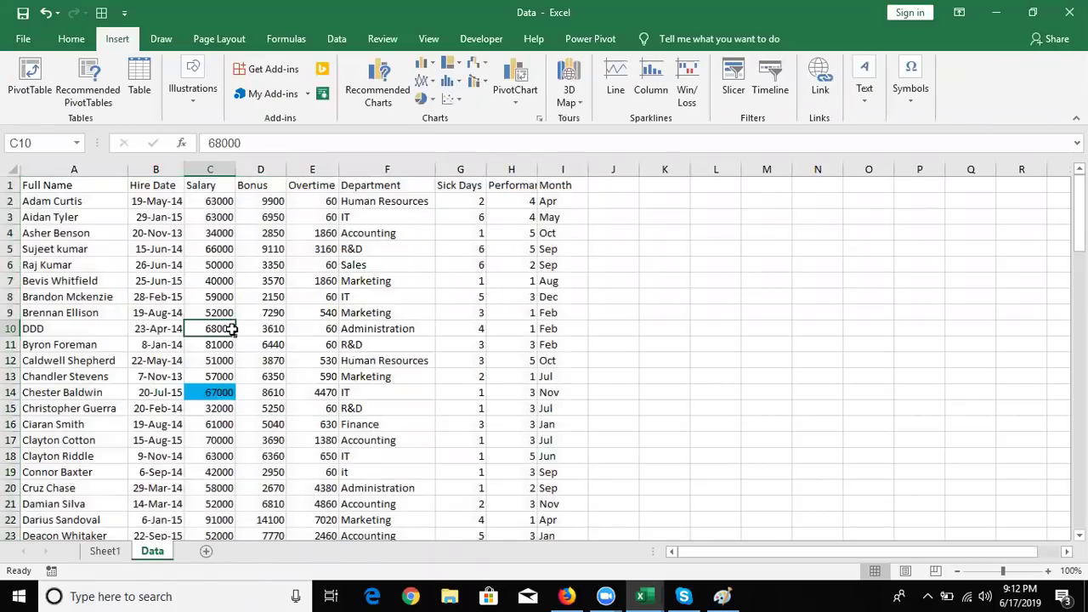
{"action": "left_click", "coordinate": [69, 184]}
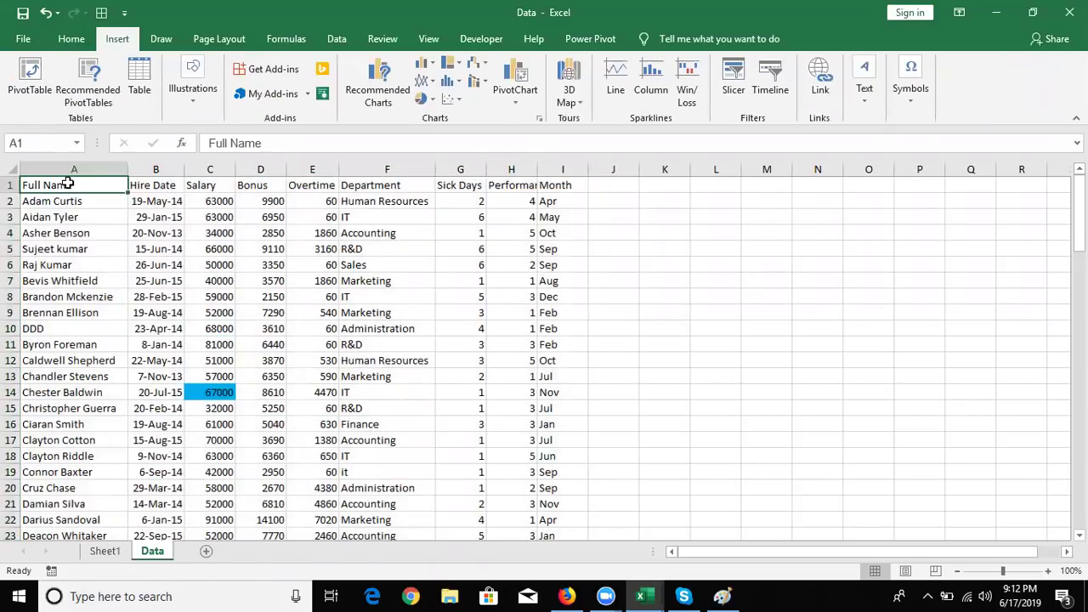
{"action": "left_click", "coordinate": [34, 100]}
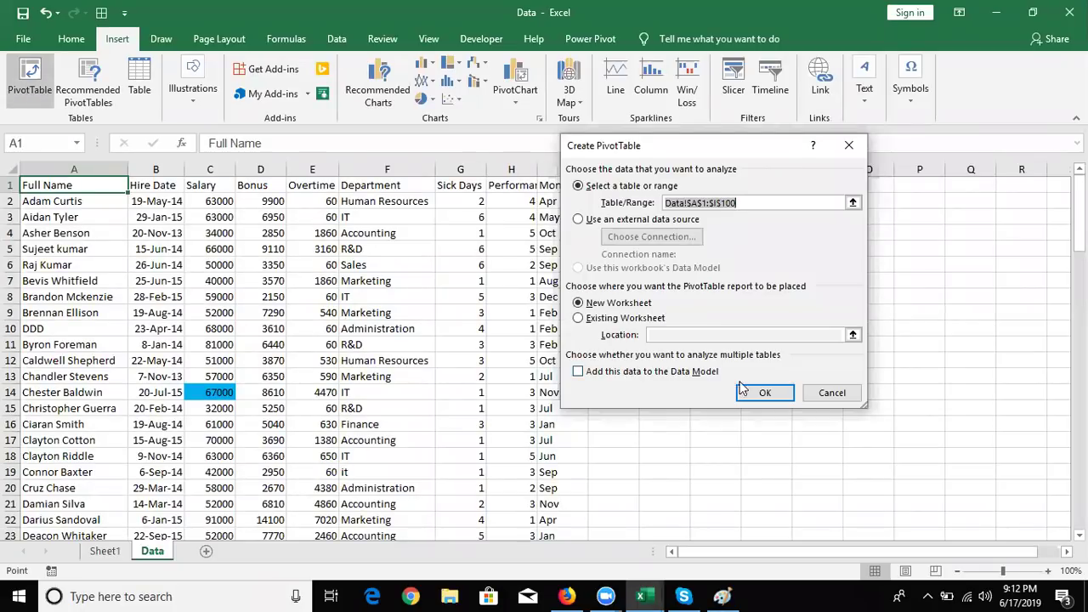
{"action": "left_click", "coordinate": [746, 390]}
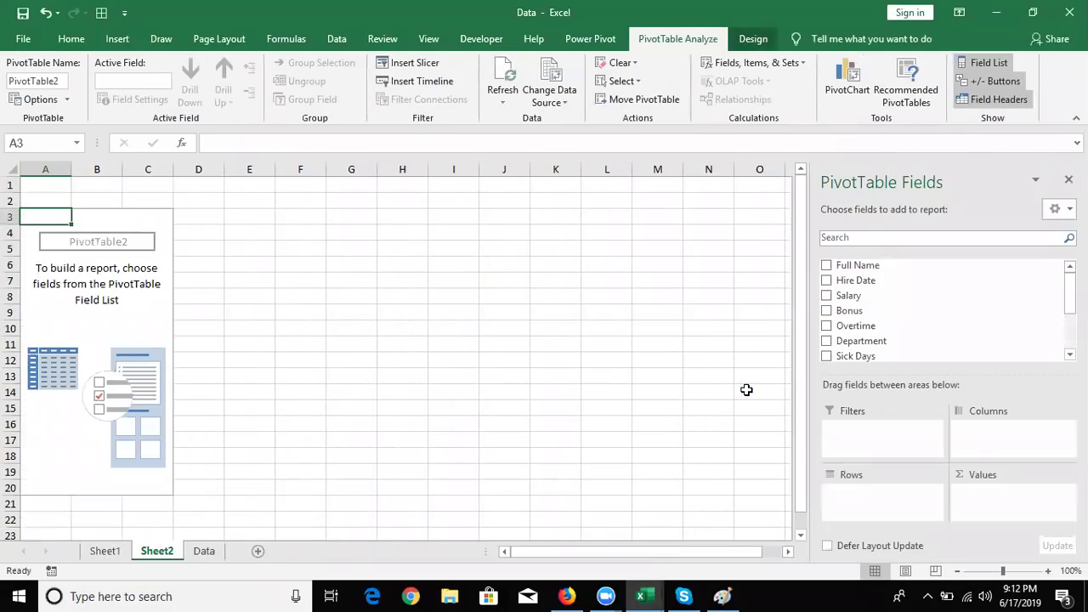
- Put Department in Rows and Salary in Values, giving a Count of Salary totalling 99
{"action": "left_click_drag", "start_coordinate": [875, 341], "coordinate": [867, 498]}
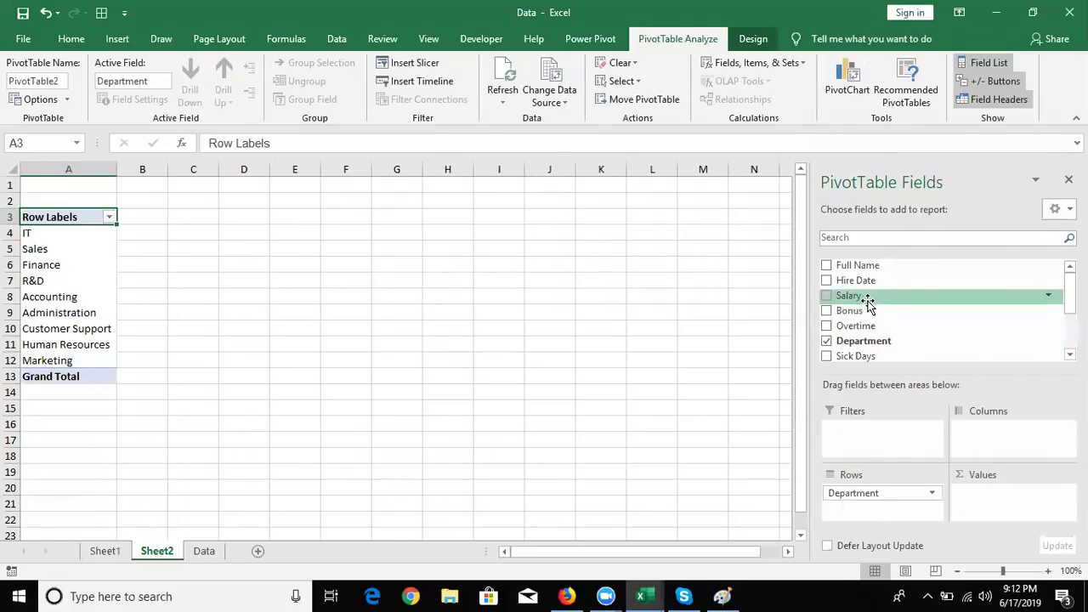
{"action": "left_click_drag", "start_coordinate": [867, 302], "coordinate": [985, 495]}
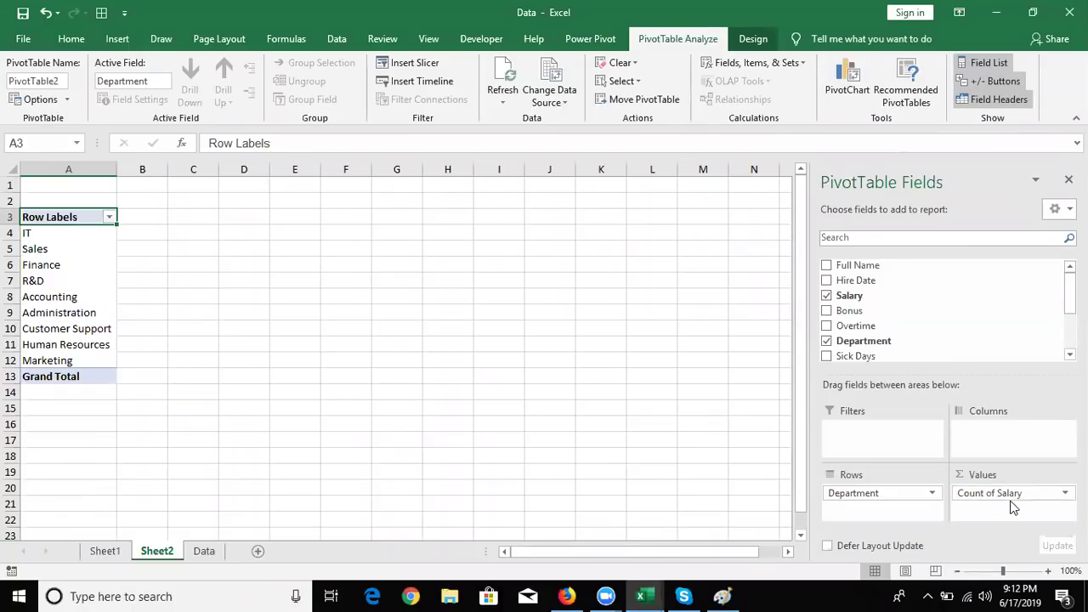
{"action": "left_click", "coordinate": [446, 343]}
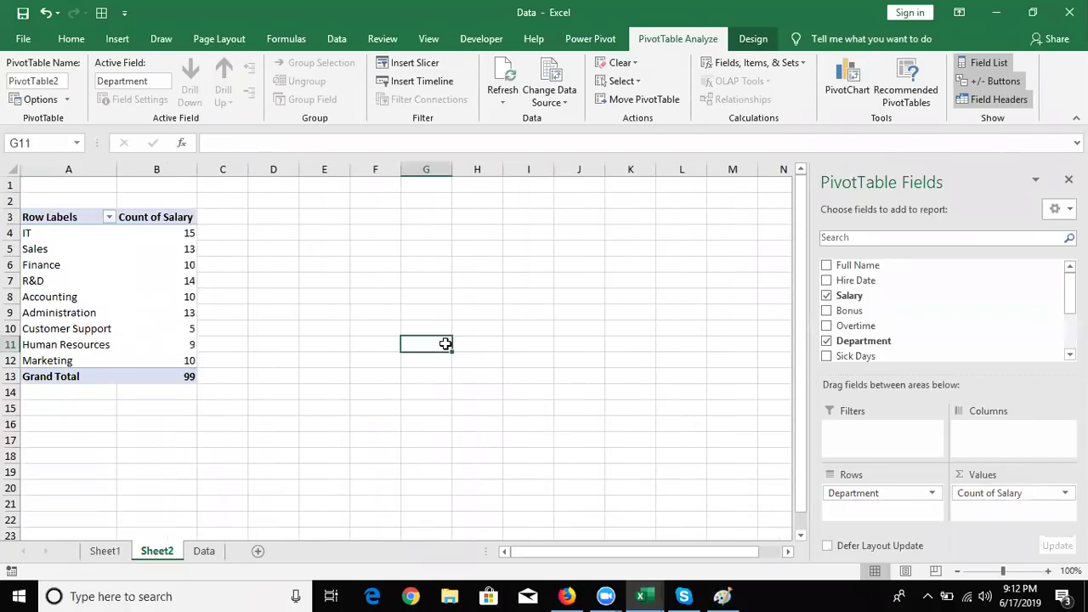
{"action": "left_click", "coordinate": [157, 293]}
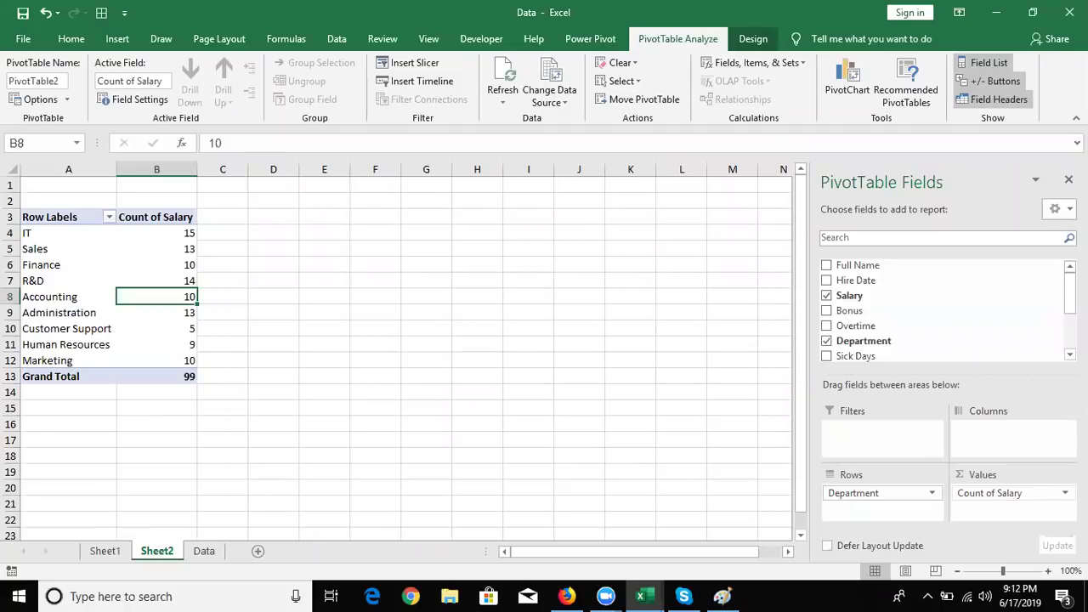
{"action": "left_click", "coordinate": [1065, 494]}
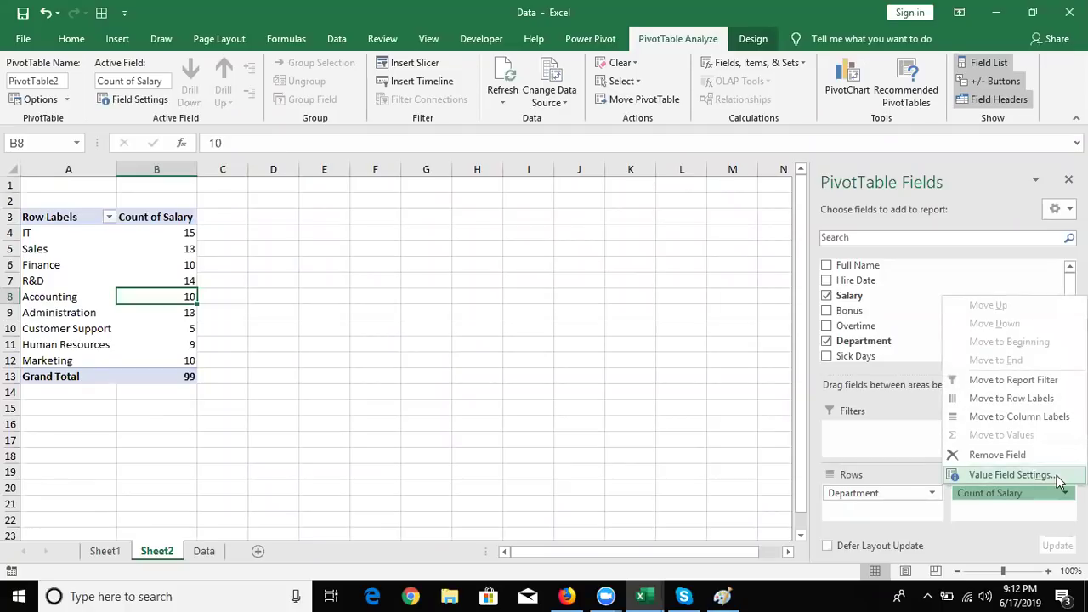
- Summarize the Salary value field by Sum, for a Grand Total of 6259000
{"action": "left_click", "coordinate": [1058, 478]}
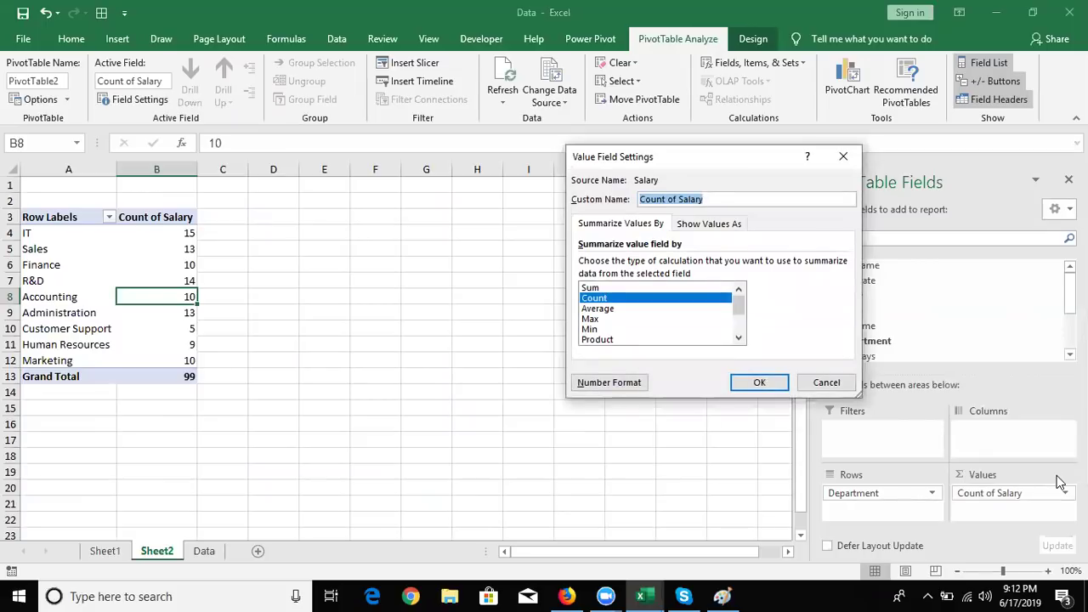
{"action": "left_click", "coordinate": [609, 287]}
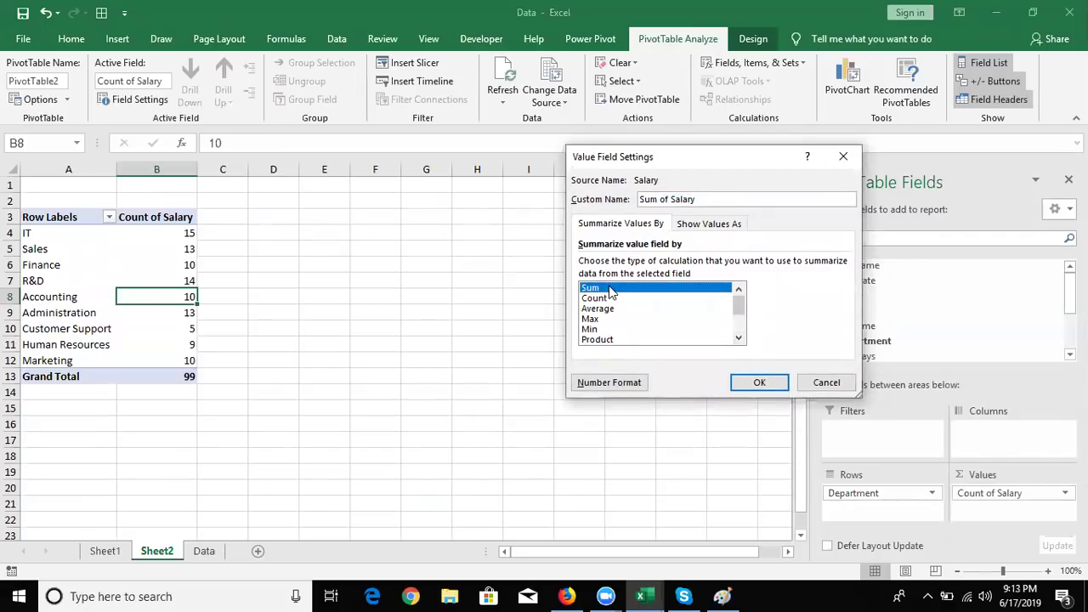
{"action": "left_click", "coordinate": [736, 380]}
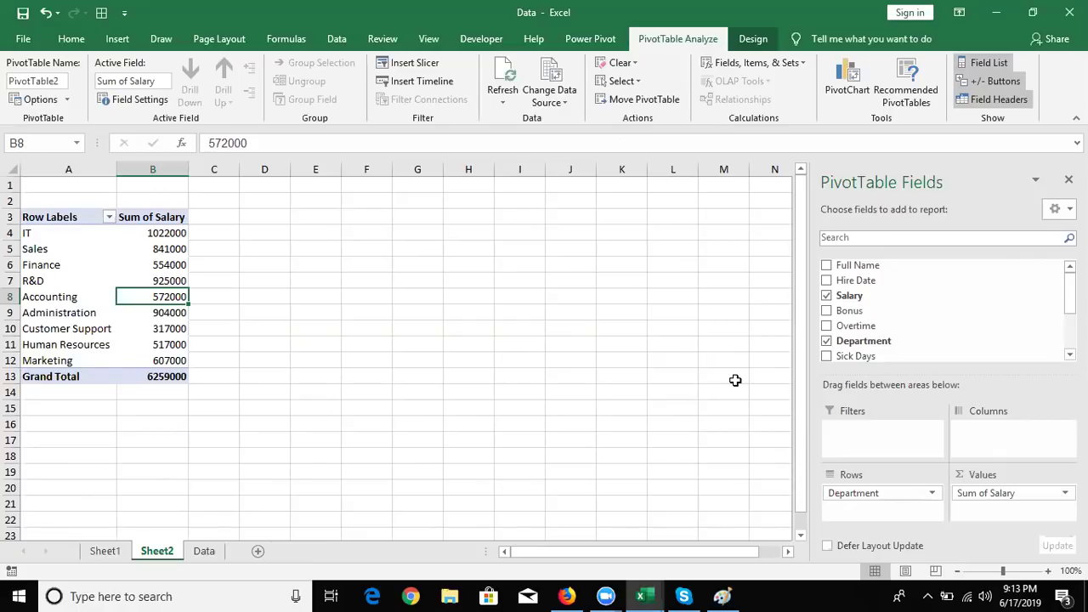
- Look over the Sort options for the Sales row label without changing the order
{"action": "left_click", "coordinate": [71, 252]}
{"action": "left_click", "coordinate": [66, 255]}
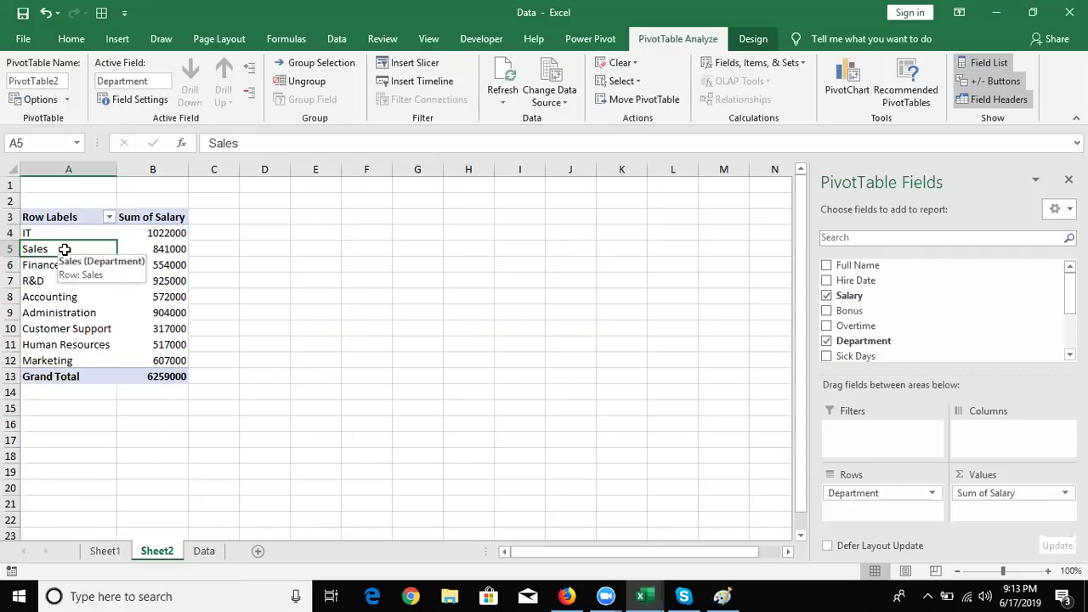
{"action": "right_click", "coordinate": [65, 251]}
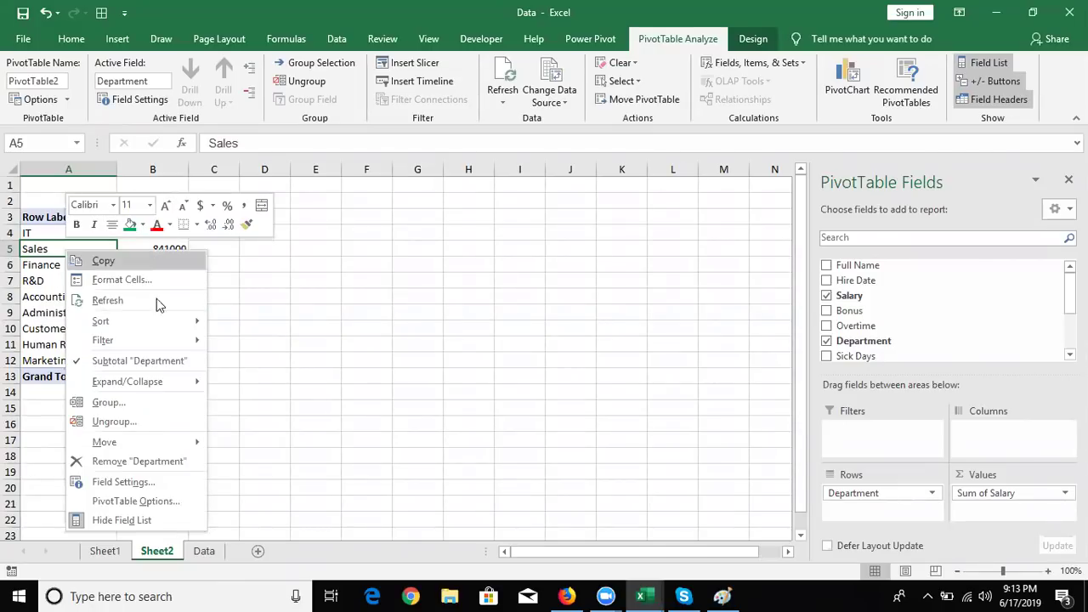
{"action": "mouse_move", "coordinate": [180, 315]}
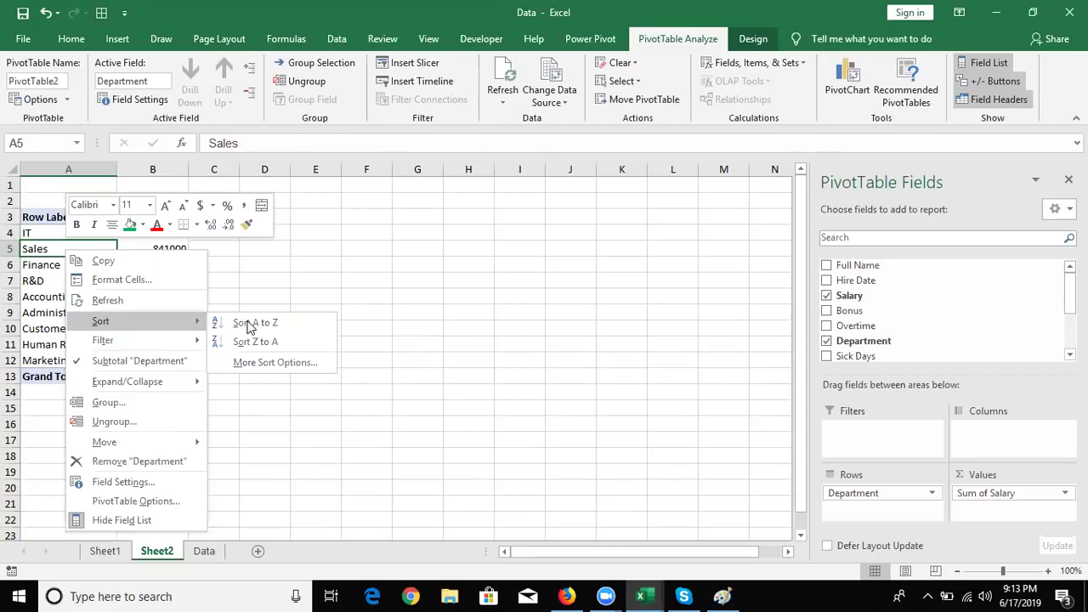
{"action": "left_click", "coordinate": [248, 325]}
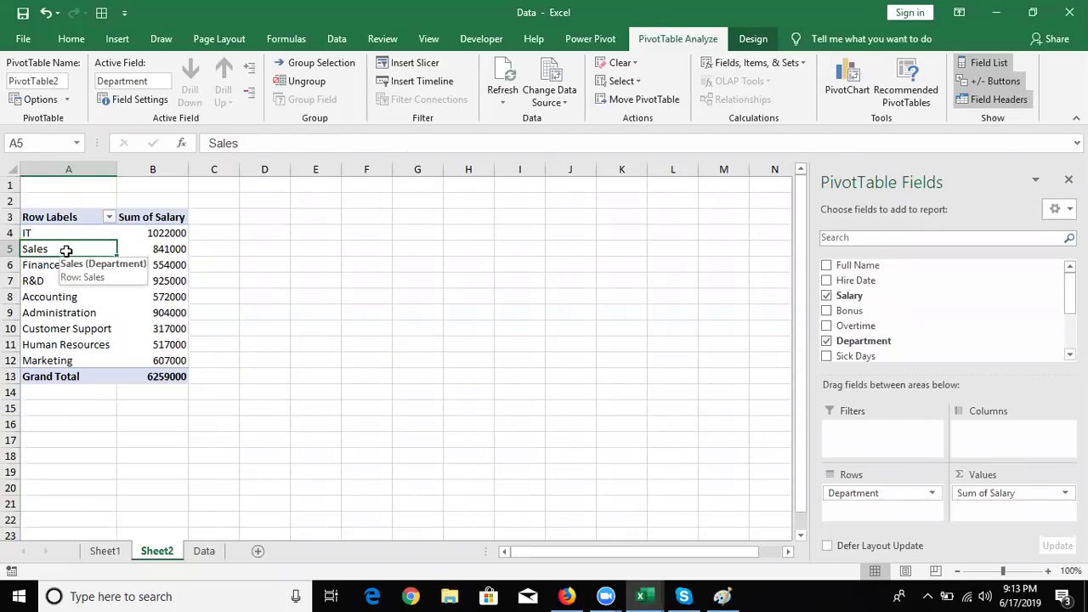
{"action": "right_click", "coordinate": [65, 250]}
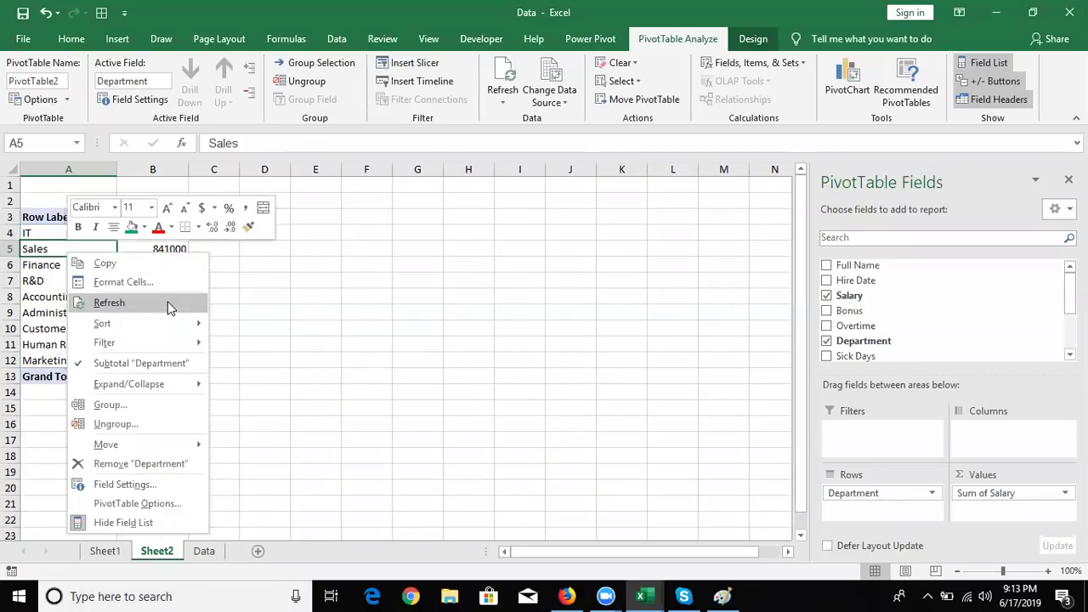
{"action": "mouse_move", "coordinate": [168, 320]}
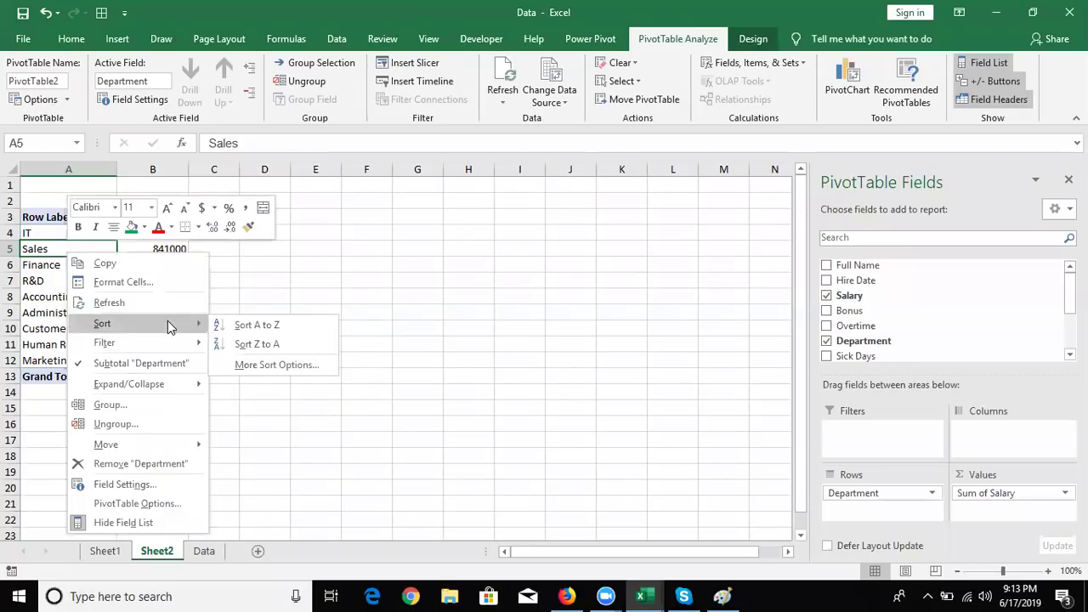
{"action": "left_click", "coordinate": [242, 344]}
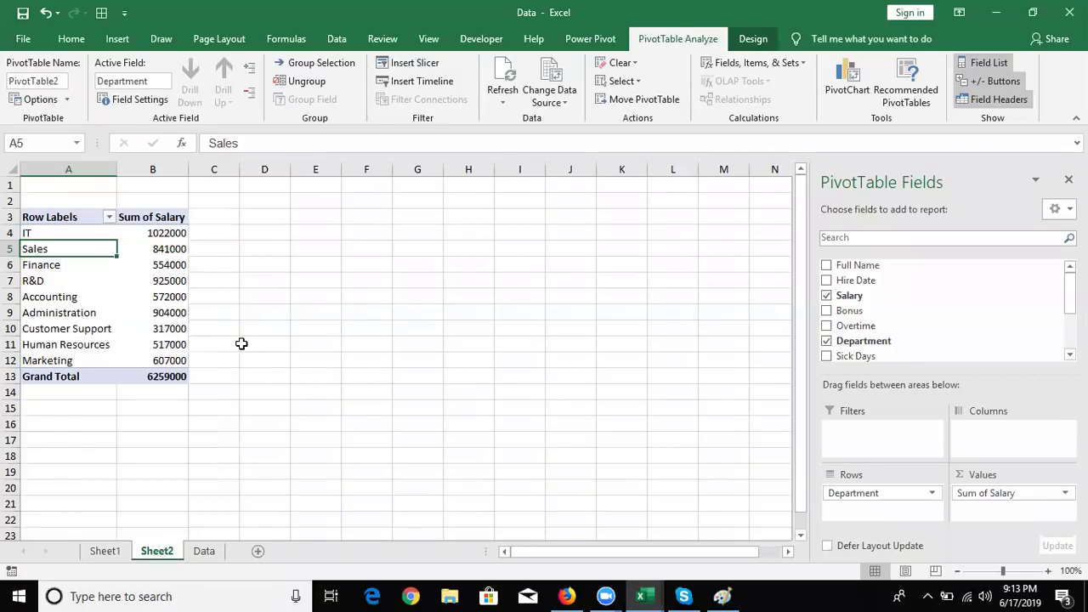
- Deselect the pivot table and close the Data workbook
{"action": "left_click", "coordinate": [383, 357]}
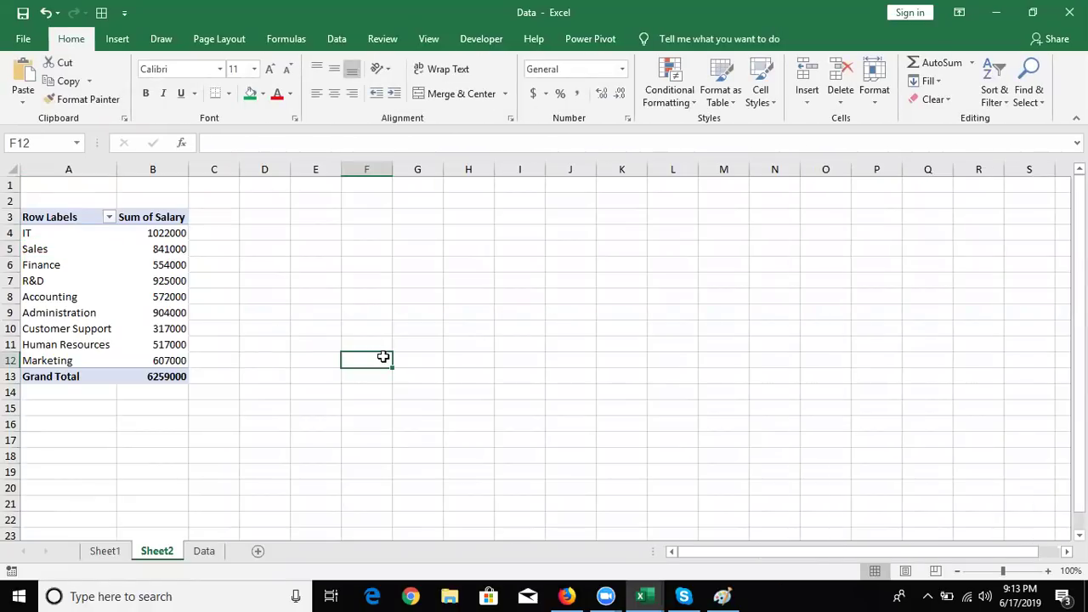
{"action": "left_click", "coordinate": [346, 296]}
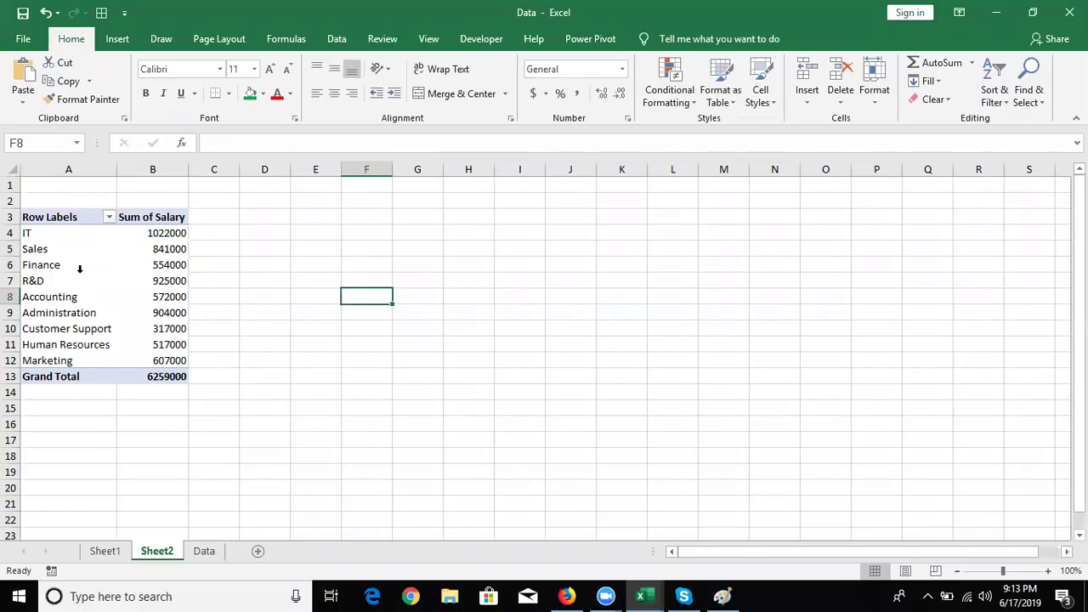
{"action": "left_click", "coordinate": [1069, 12]}
- Close the Data workbook and Book2 without saving, exiting Excel
{"action": "left_click", "coordinate": [565, 328]}
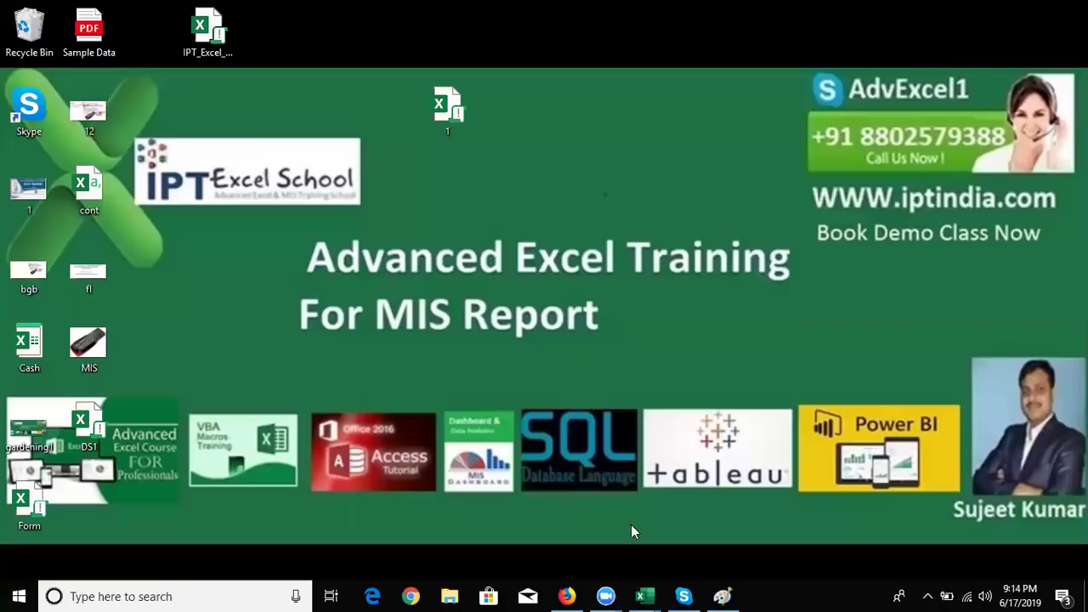
{"action": "mouse_move", "coordinate": [646, 593]}
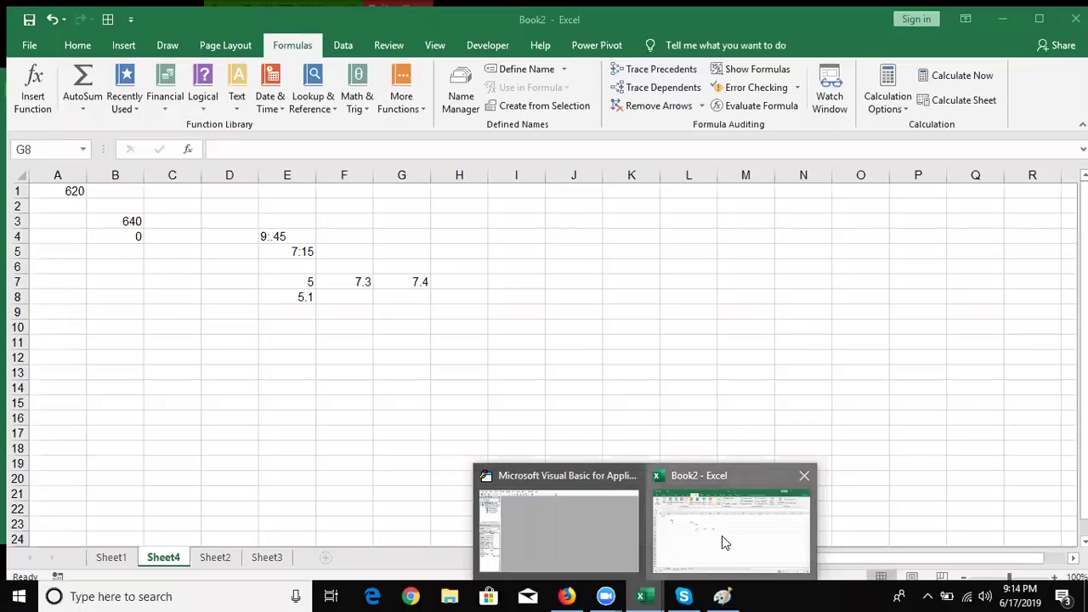
{"action": "left_click", "coordinate": [722, 536]}
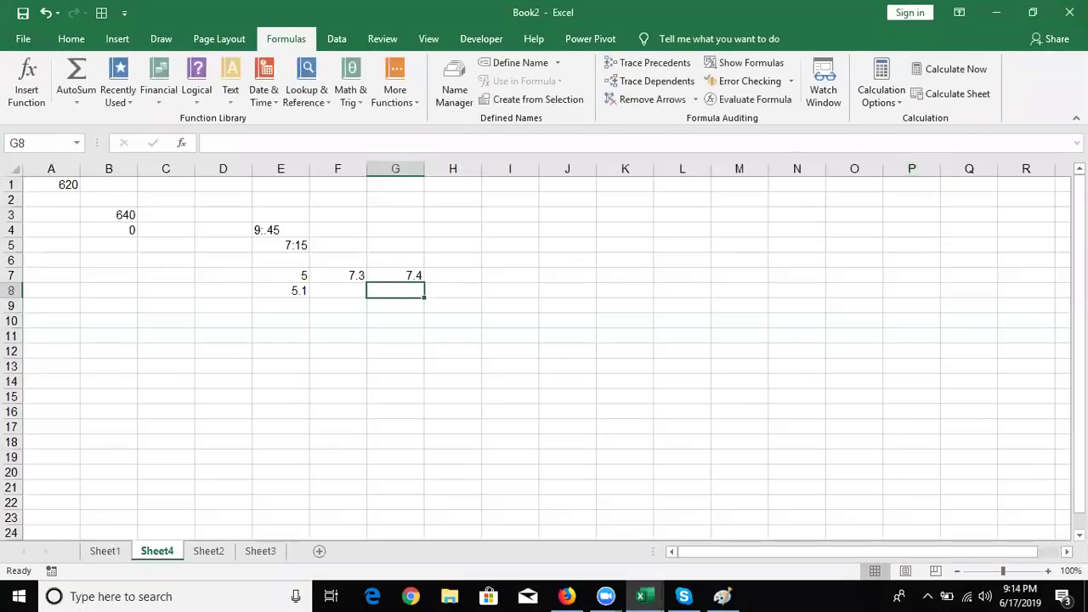
{"action": "left_click", "coordinate": [1070, 12]}
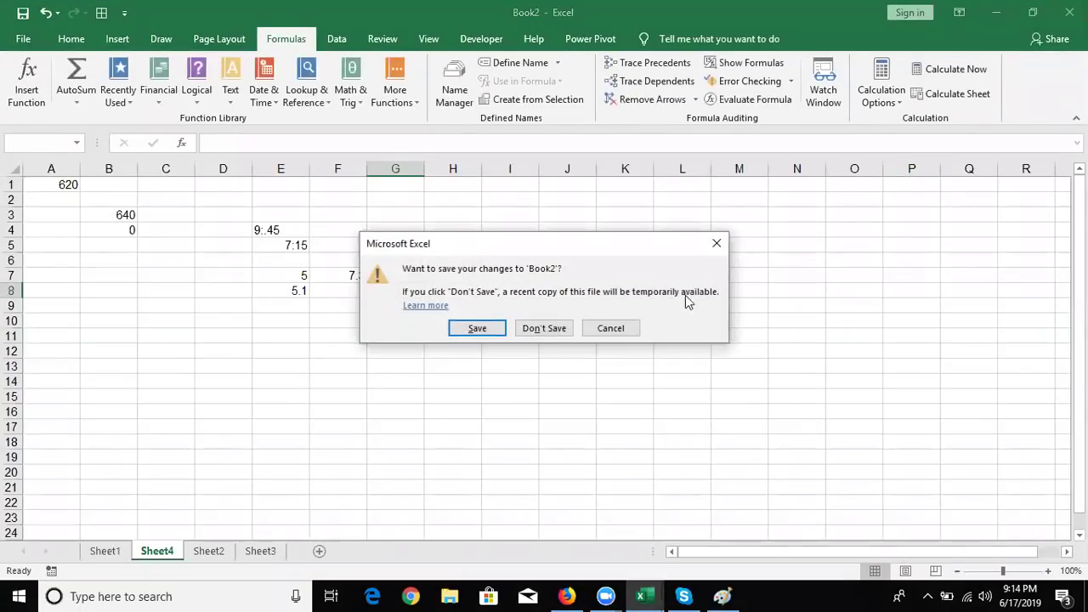
{"action": "left_click", "coordinate": [547, 332]}
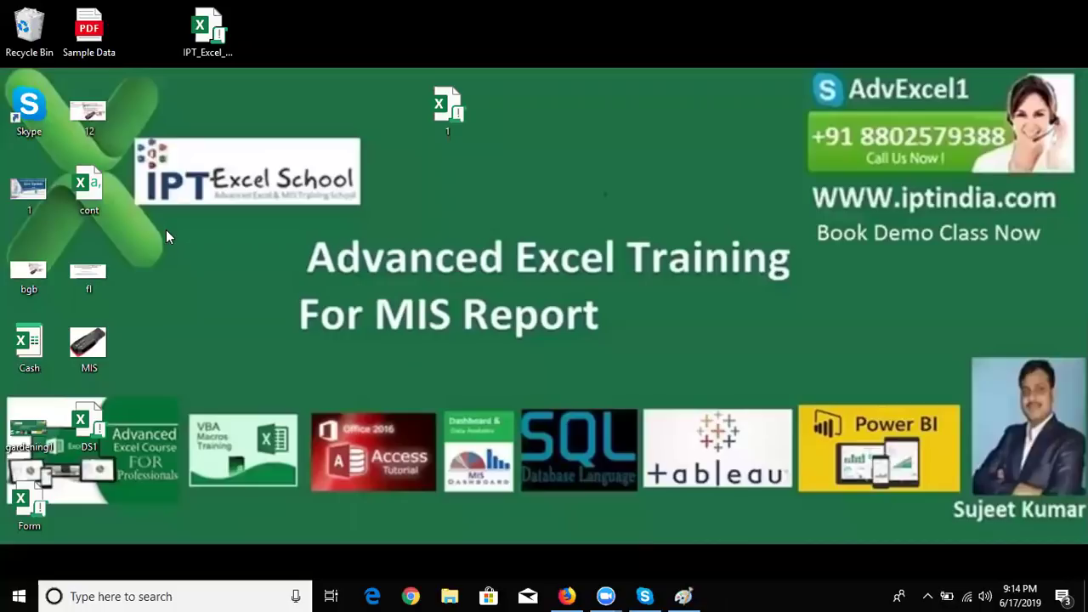
- Relaunch Excel from search, decline the default-program prompt, and open a maximized blank workbook
{"action": "key", "text": "super"}
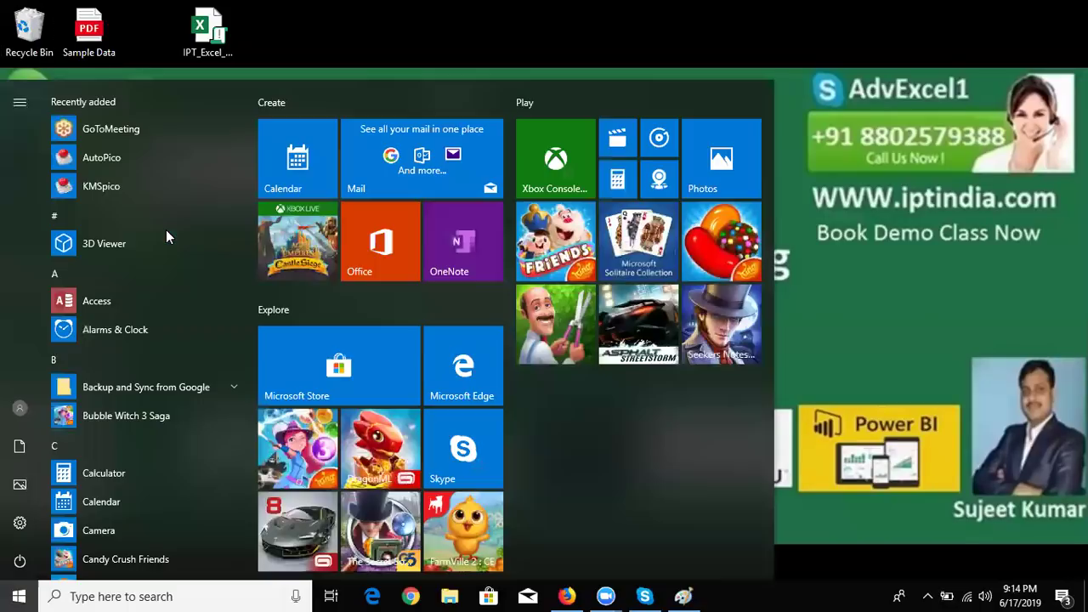
{"action": "type", "text": "e"}
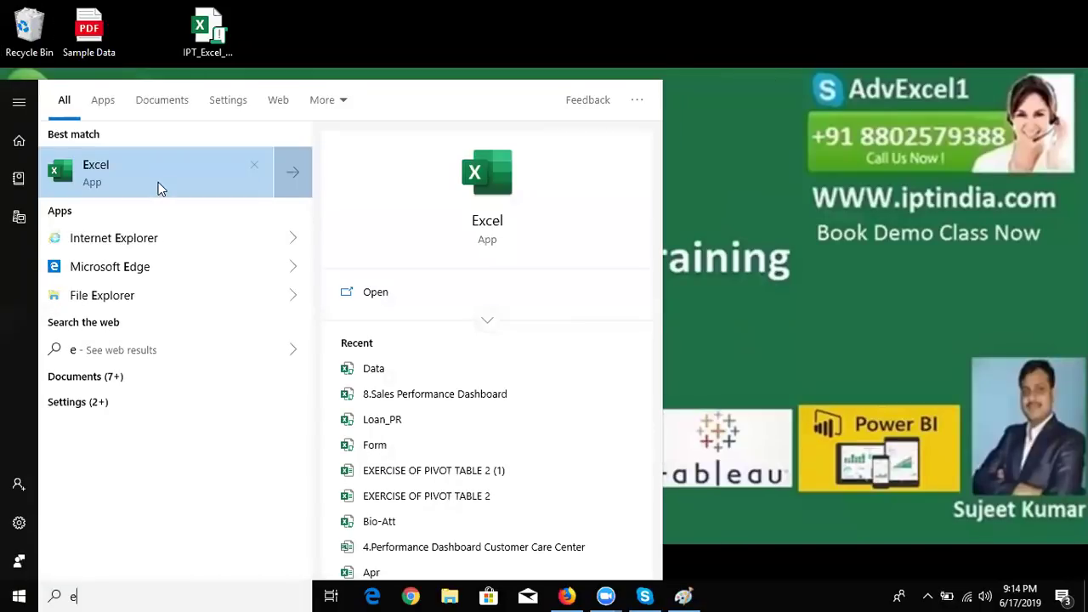
{"action": "left_click", "coordinate": [158, 182]}
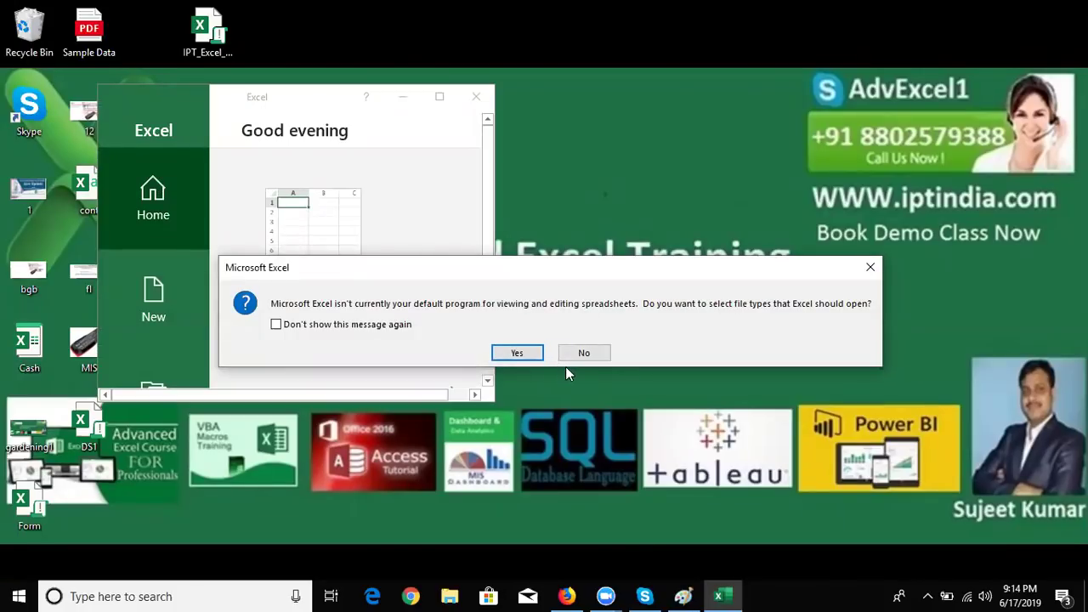
{"action": "left_click", "coordinate": [584, 353]}
{"action": "left_click", "coordinate": [319, 220]}
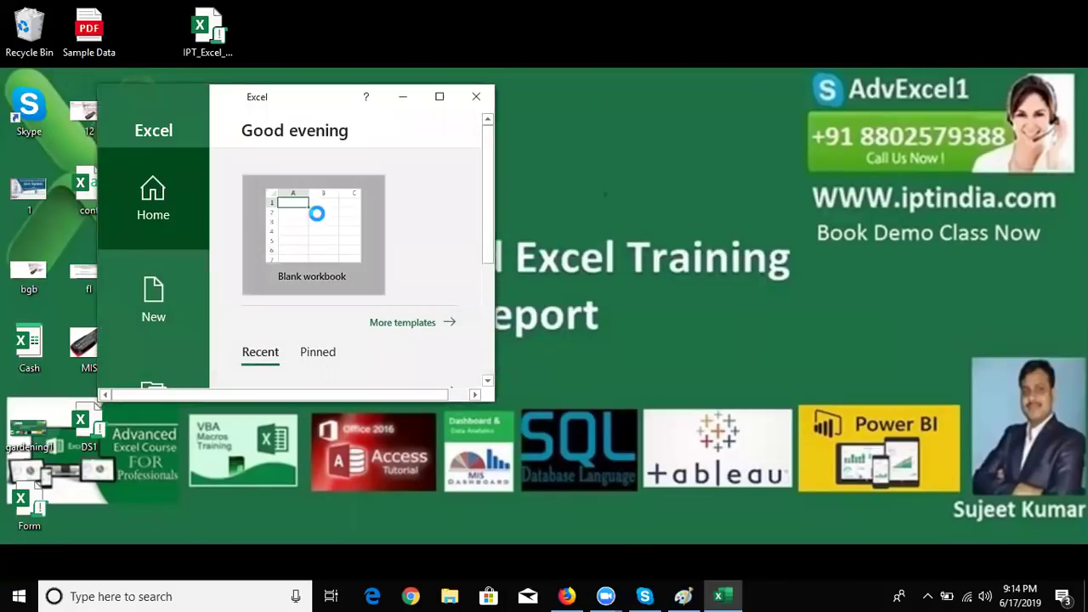
{"action": "left_click", "coordinate": [440, 98]}
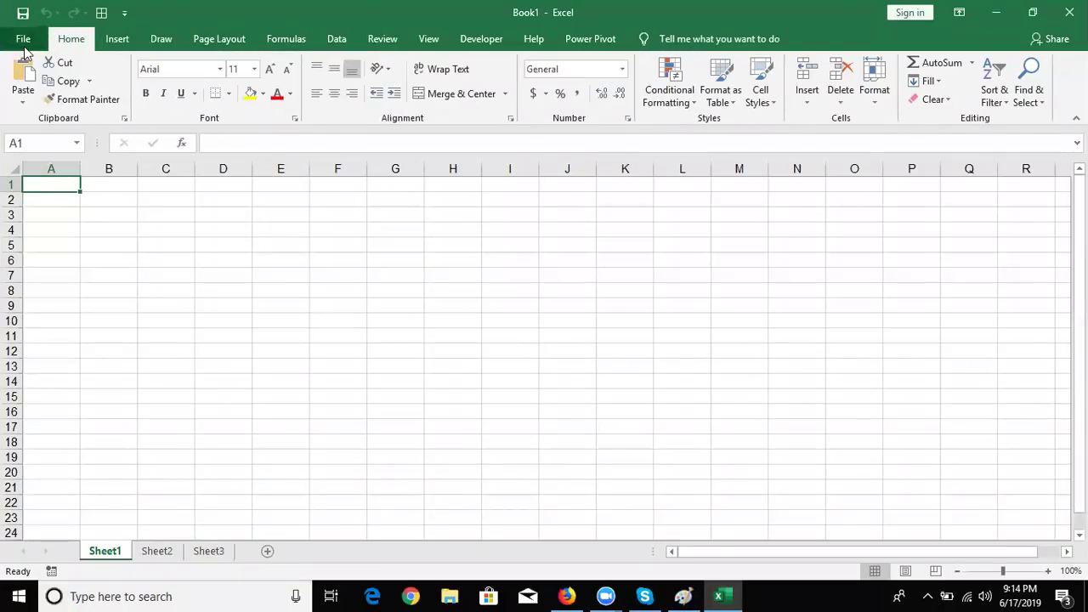
- Reopen the Data workbook from the Recent workbooks list under File > Open
{"action": "left_click", "coordinate": [24, 43]}
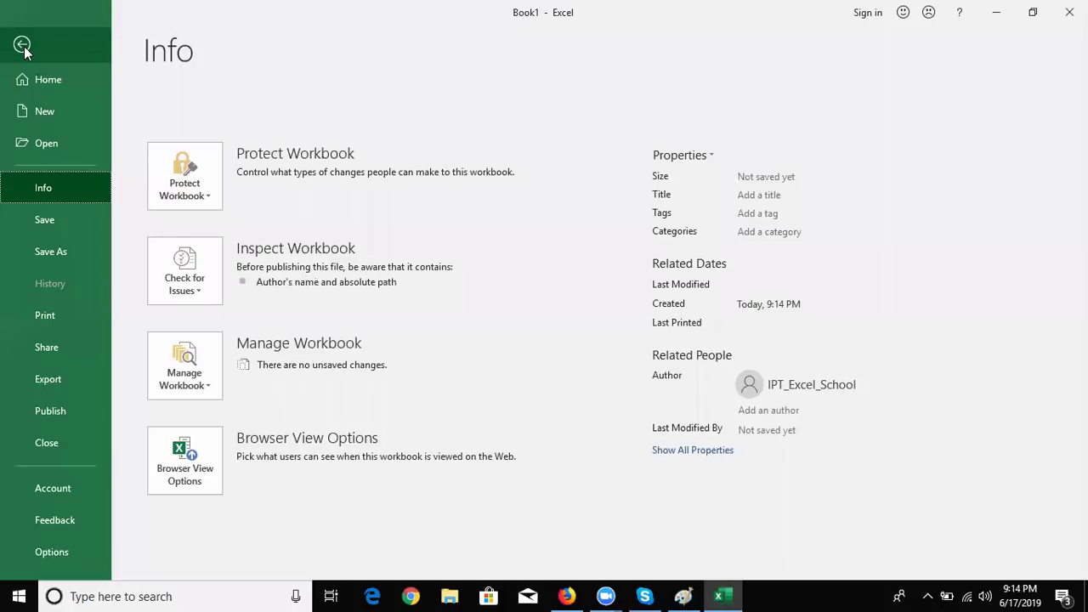
{"action": "left_click", "coordinate": [53, 130]}
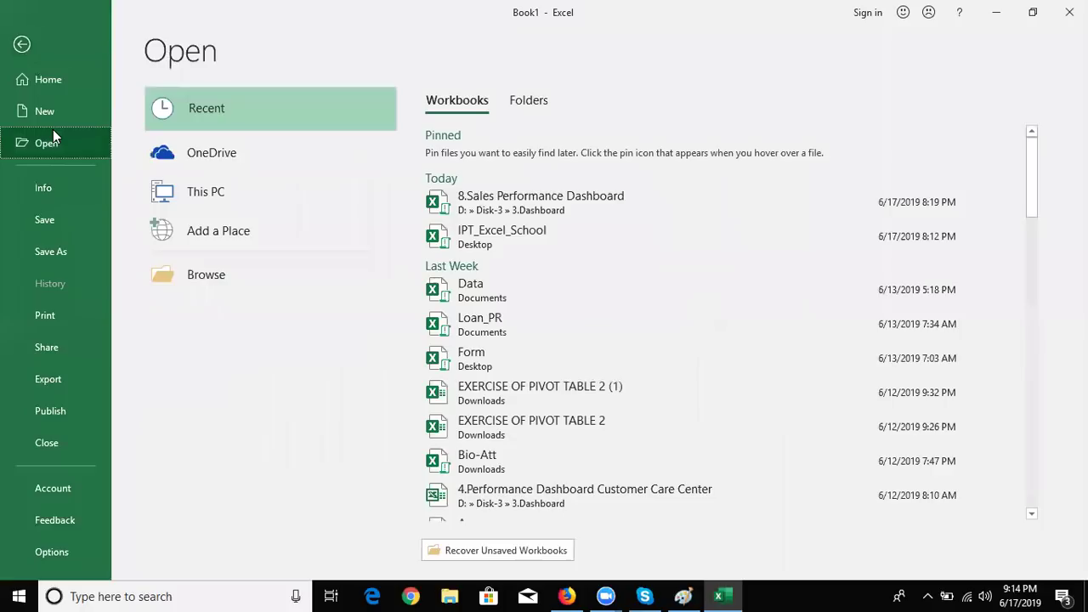
{"action": "left_click", "coordinate": [482, 286]}
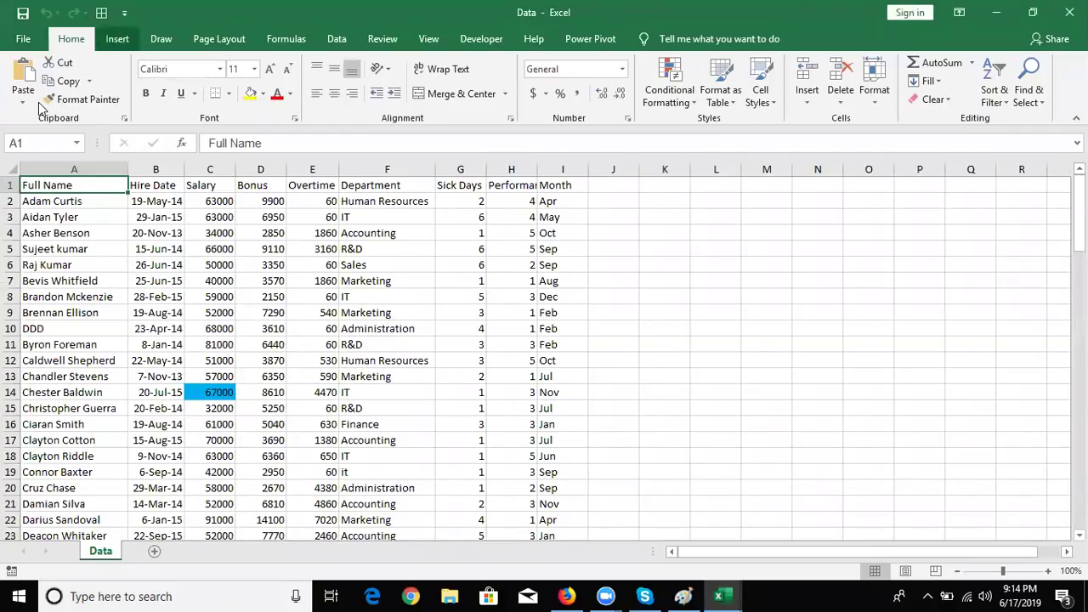
- Insert a PivotTable on new Sheet1 with Department rows and Sum of Salary values totalling 6259000
{"action": "left_click", "coordinate": [116, 39]}
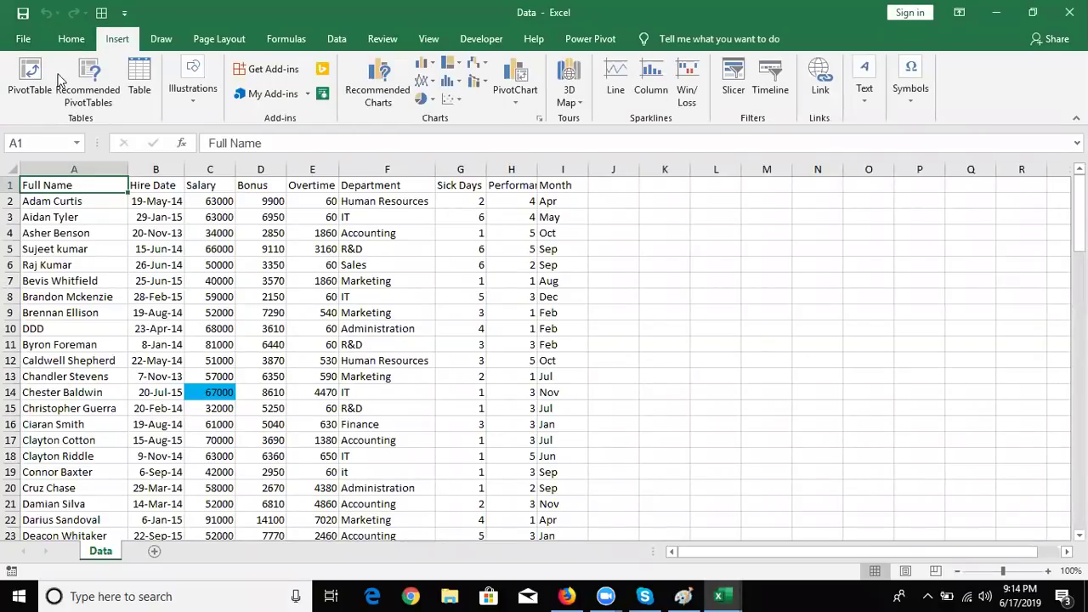
{"action": "left_click", "coordinate": [29, 75]}
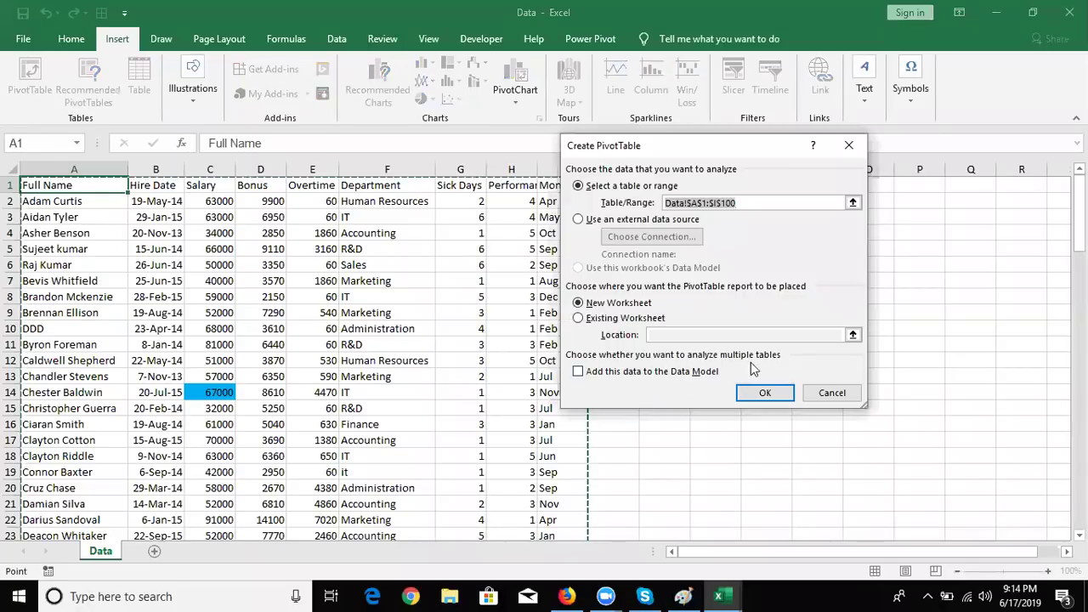
{"action": "left_click", "coordinate": [765, 392]}
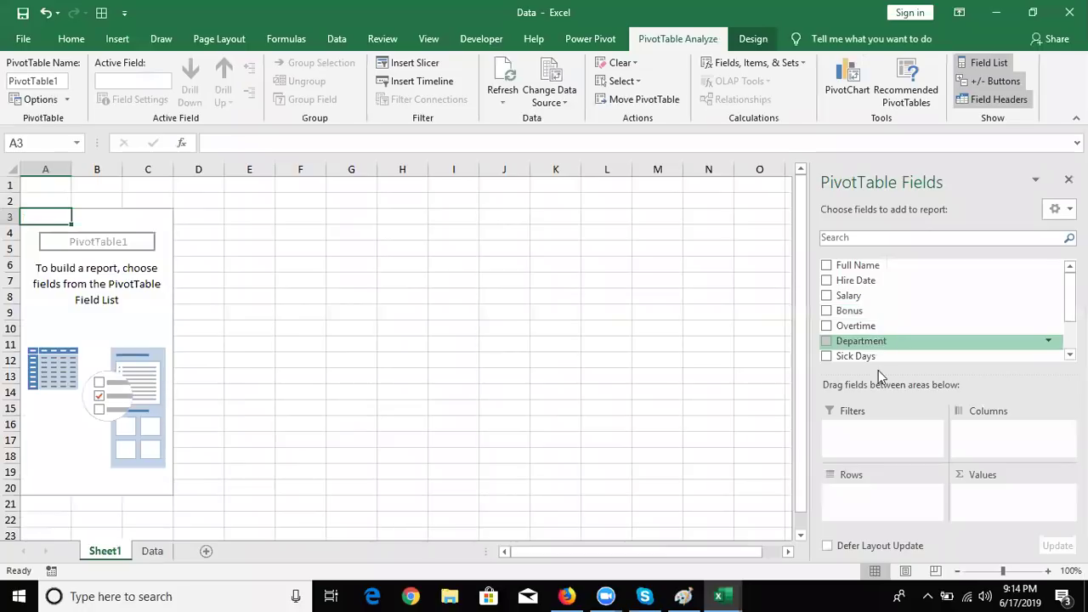
{"action": "left_click_drag", "start_coordinate": [880, 378], "coordinate": [867, 507]}
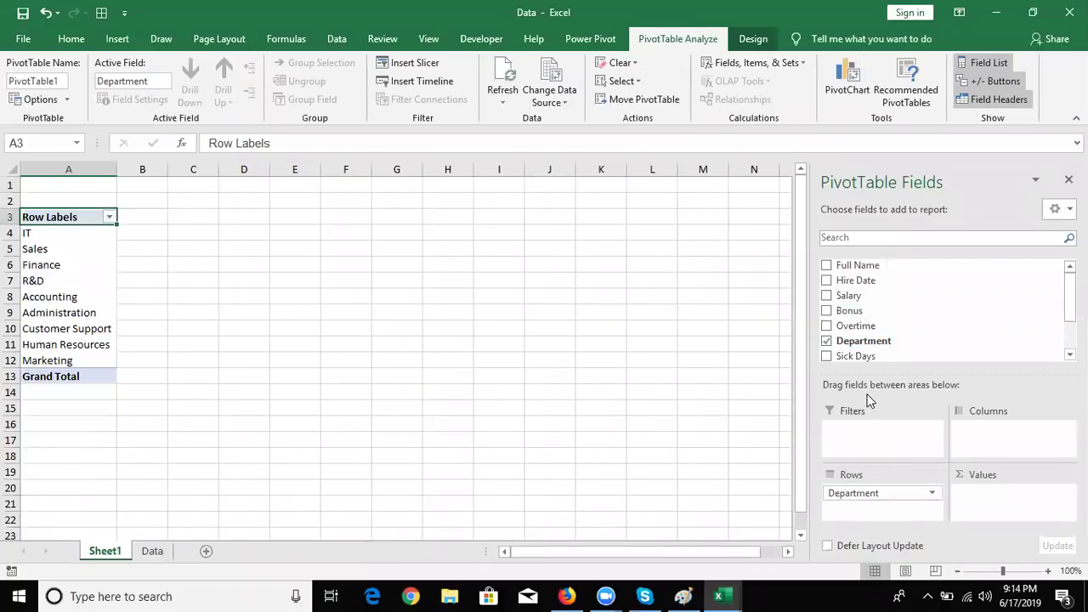
{"action": "left_click_drag", "start_coordinate": [848, 298], "coordinate": [1013, 519]}
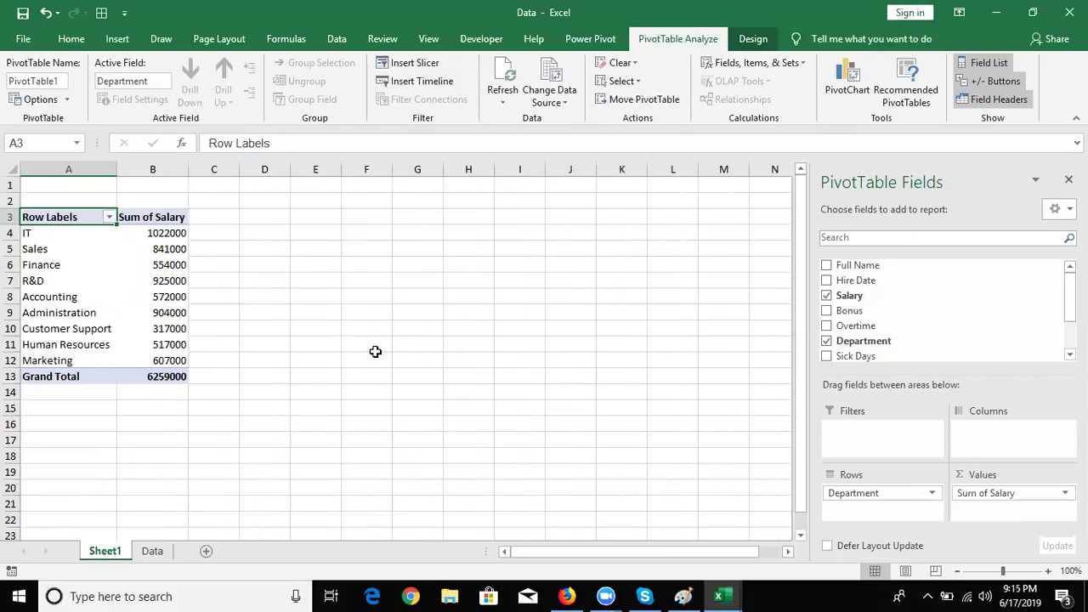
{"action": "left_click", "coordinate": [63, 241]}
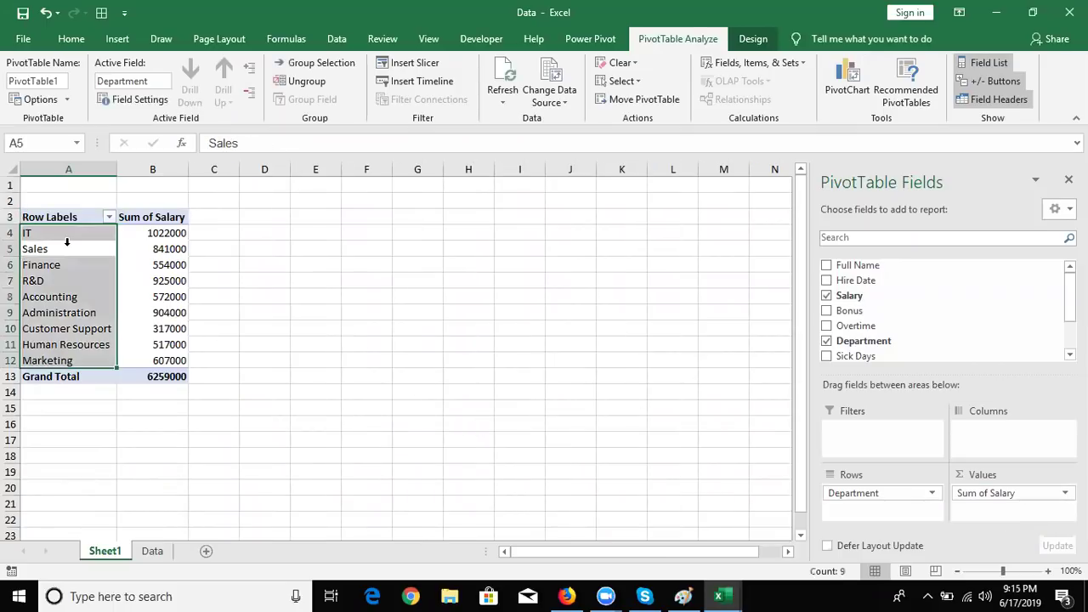
{"action": "left_click", "coordinate": [63, 238]}
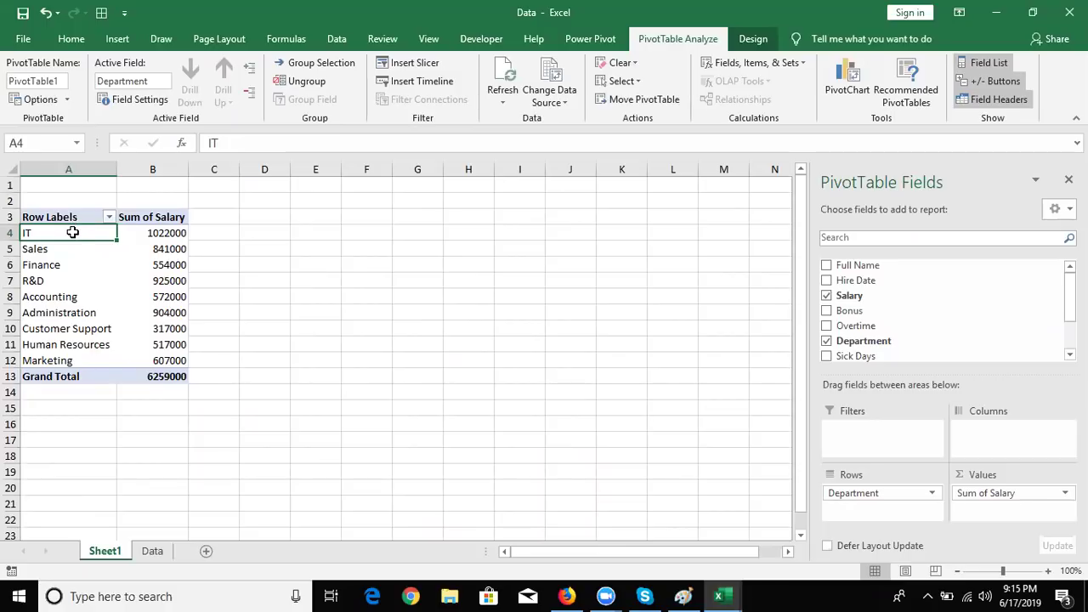
- Sort the department row labels A to Z
{"action": "right_click", "coordinate": [73, 232]}
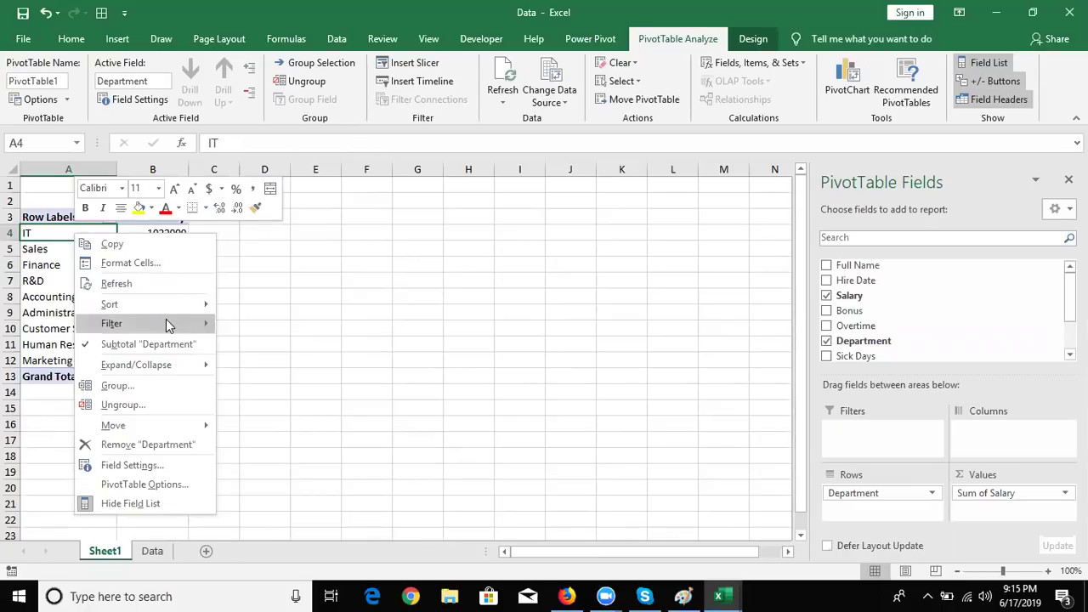
{"action": "mouse_move", "coordinate": [169, 306]}
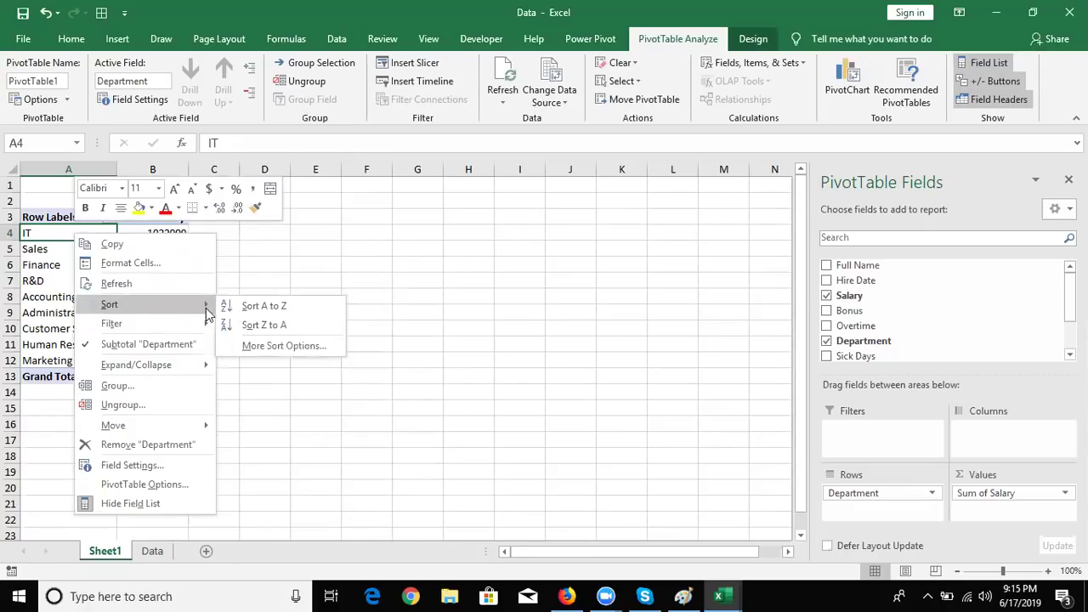
{"action": "left_click", "coordinate": [253, 309]}
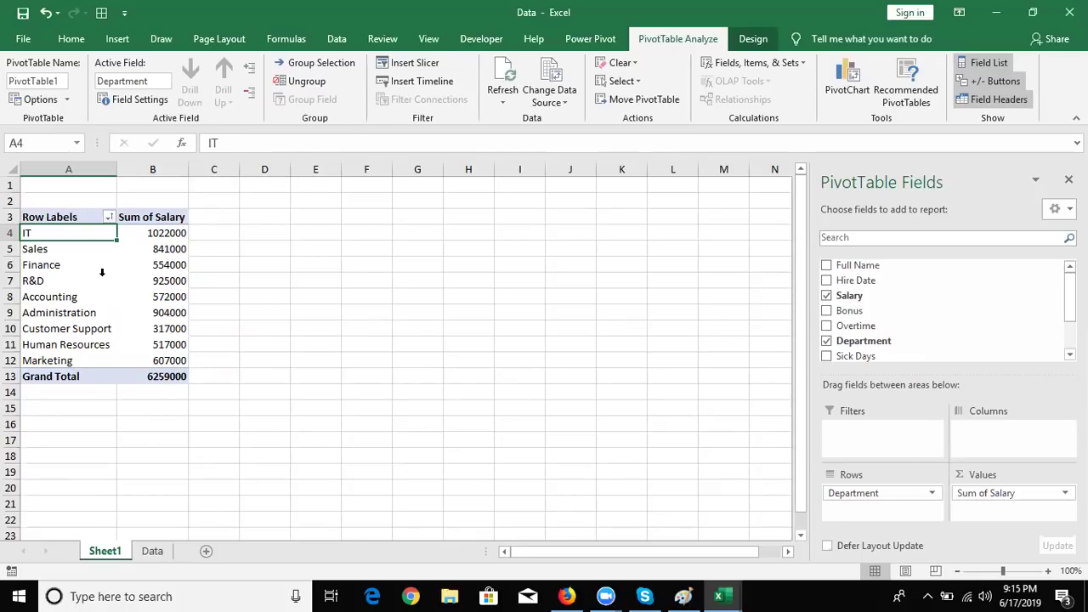
{"action": "left_click", "coordinate": [102, 272]}
{"action": "left_click_drag", "start_coordinate": [93, 272], "coordinate": [95, 254]}
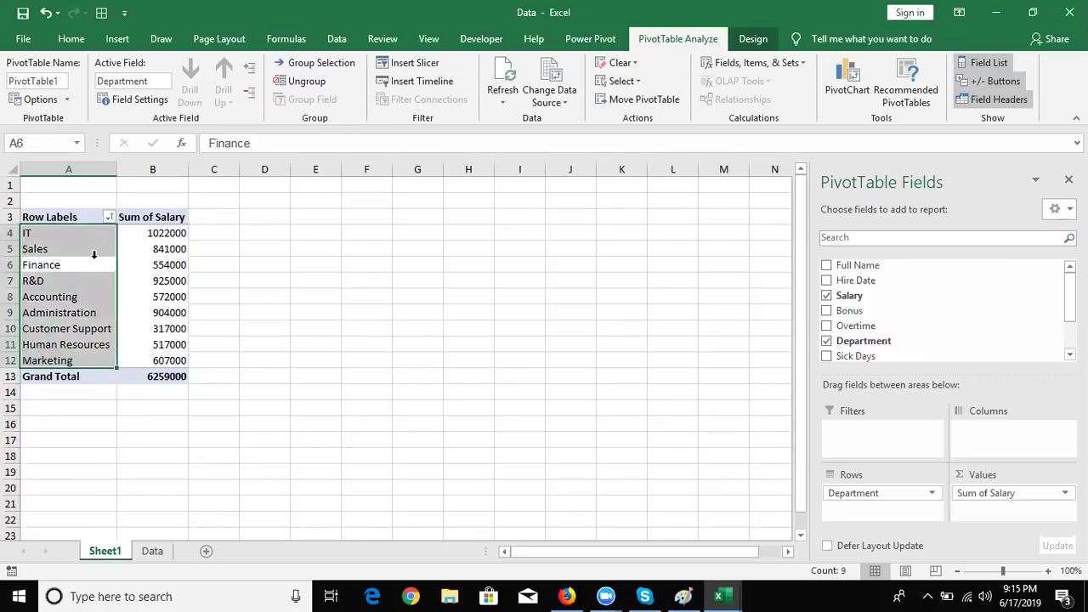
{"action": "left_click", "coordinate": [174, 251]}
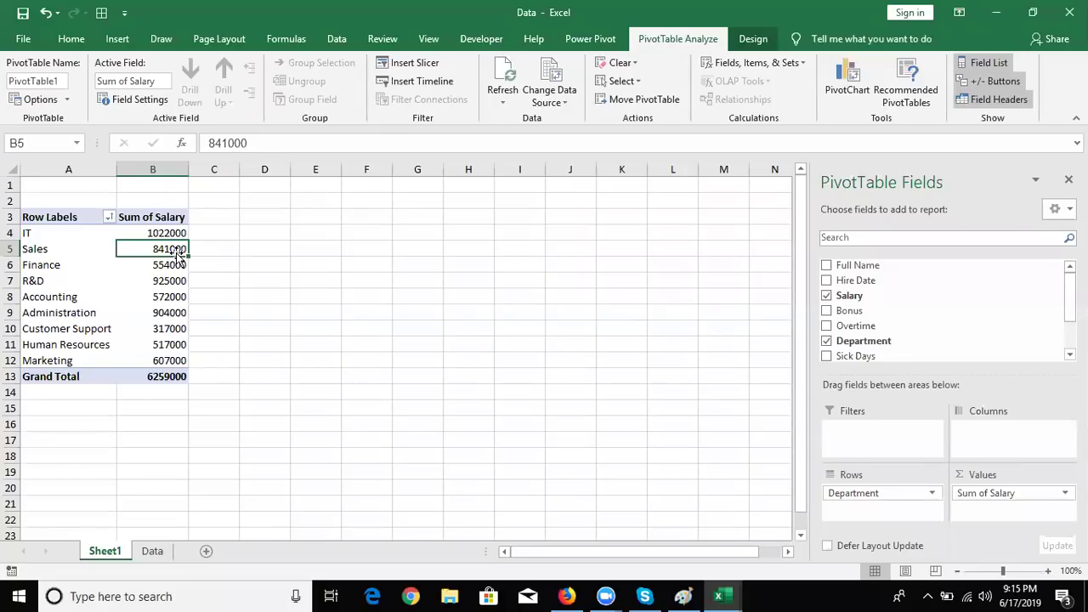
- Sort departments by Sum of Salary largest first, from IT 1022000 down to Customer Support 317000
{"action": "right_click", "coordinate": [171, 249]}
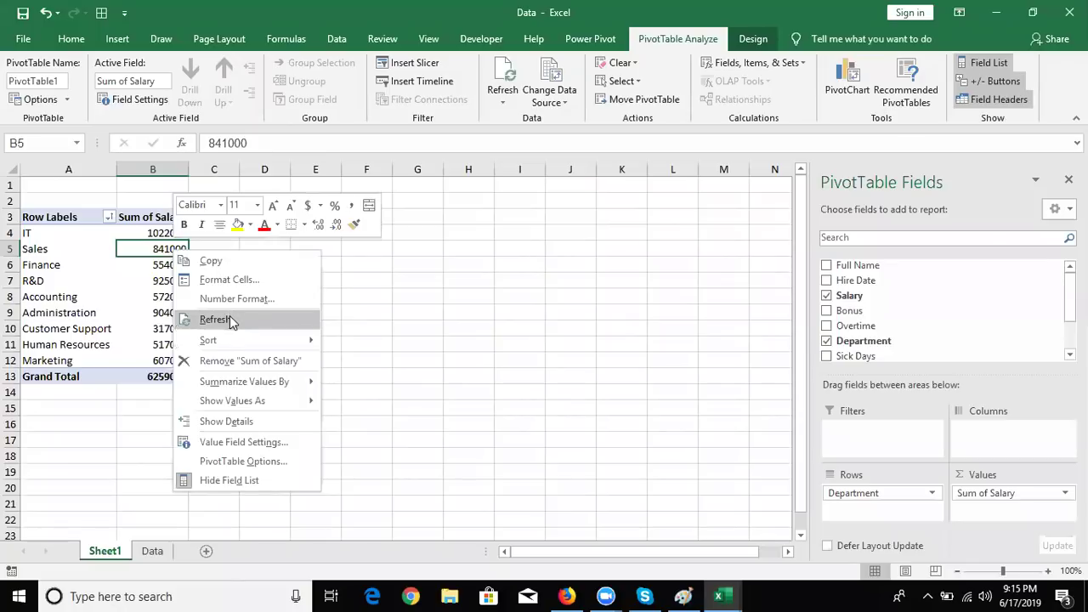
{"action": "mouse_move", "coordinate": [277, 339]}
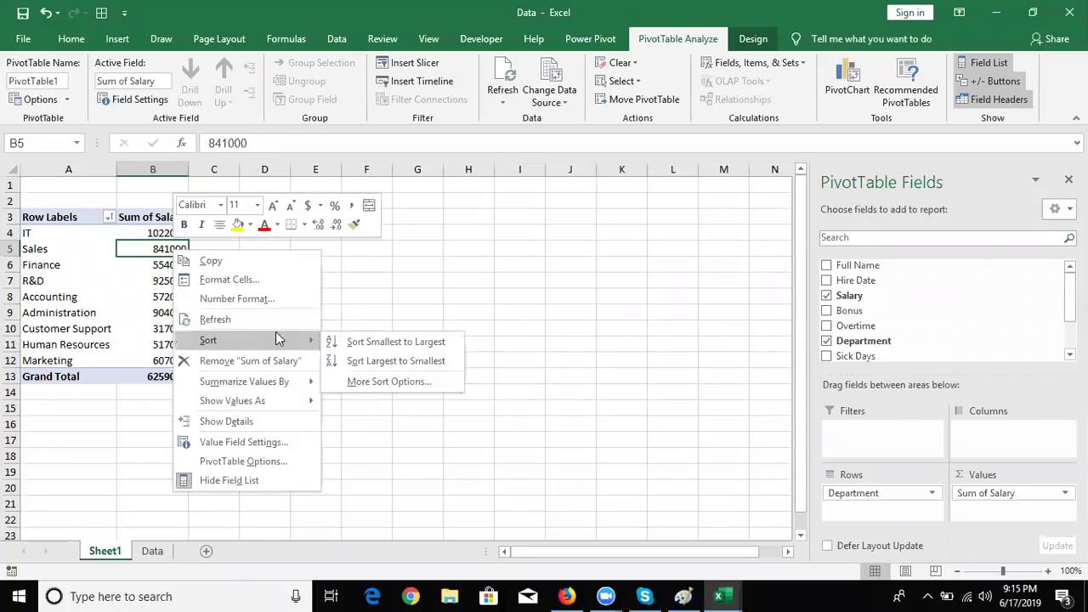
{"action": "left_click", "coordinate": [393, 360]}
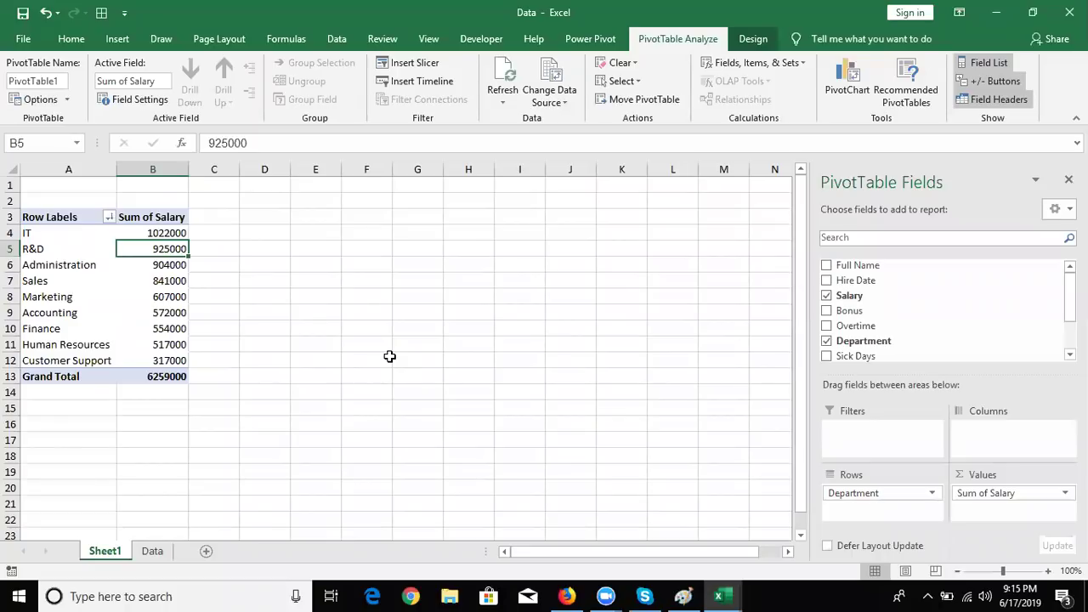
{"action": "right_click", "coordinate": [163, 250]}
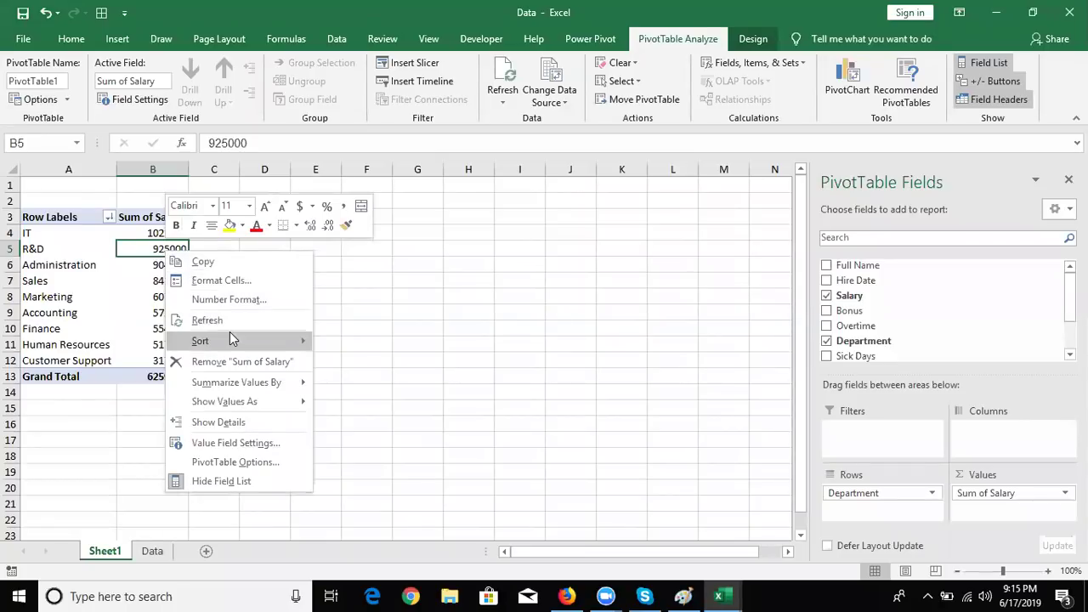
{"action": "mouse_move", "coordinate": [231, 339]}
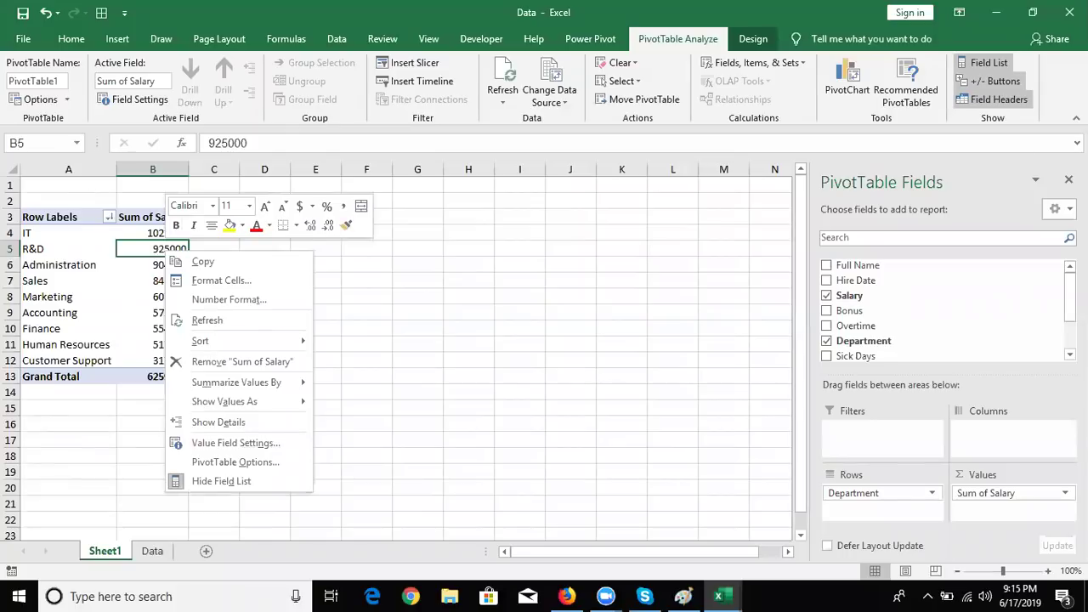
{"action": "scroll", "coordinate": [1069, 323], "scroll_direction": "down", "scroll_amount": 1}
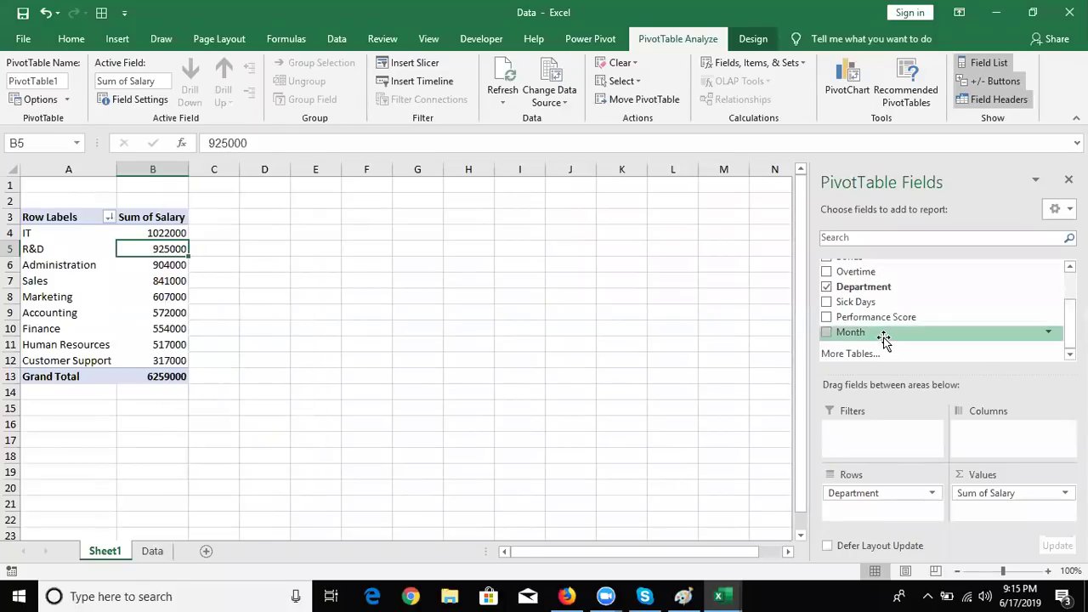
- Add Month under Department in Rows to break each department's salary down by month
{"action": "left_click_drag", "start_coordinate": [884, 338], "coordinate": [867, 502]}
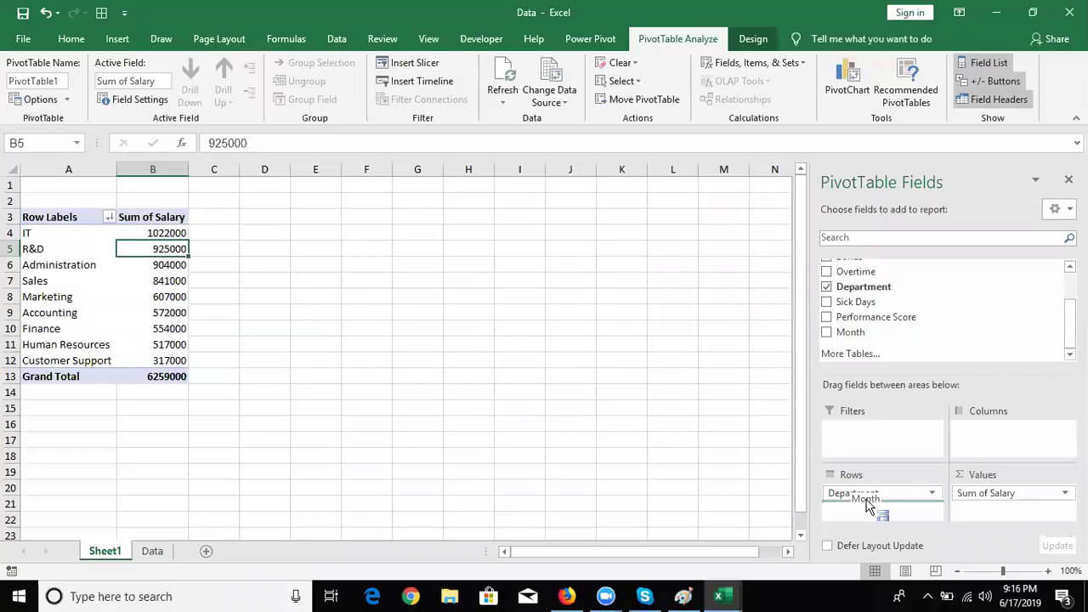
{"action": "left_click", "coordinate": [445, 231]}
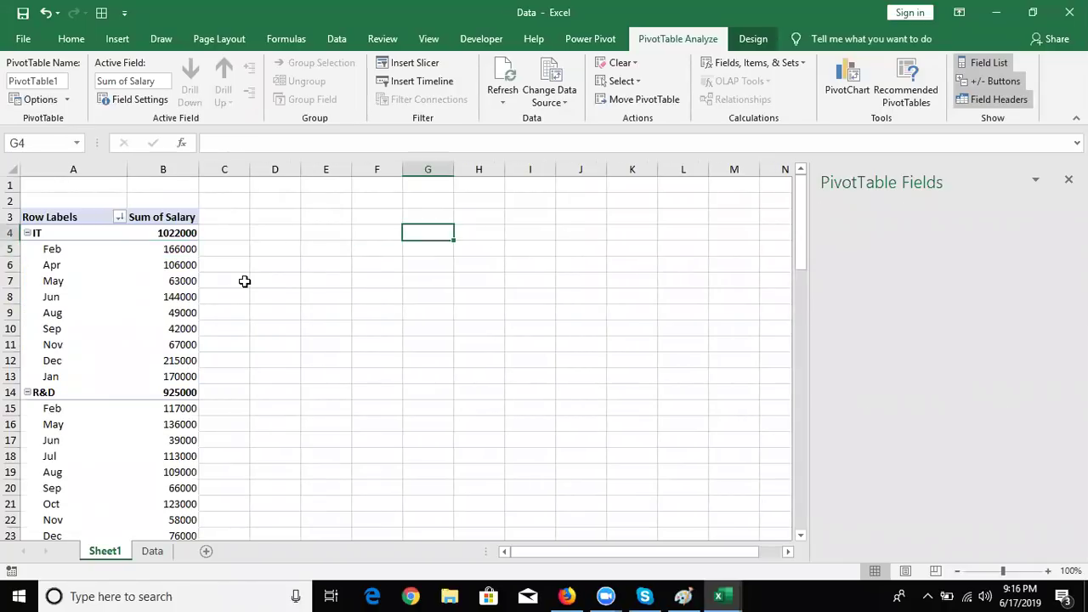
{"action": "left_click", "coordinate": [196, 236]}
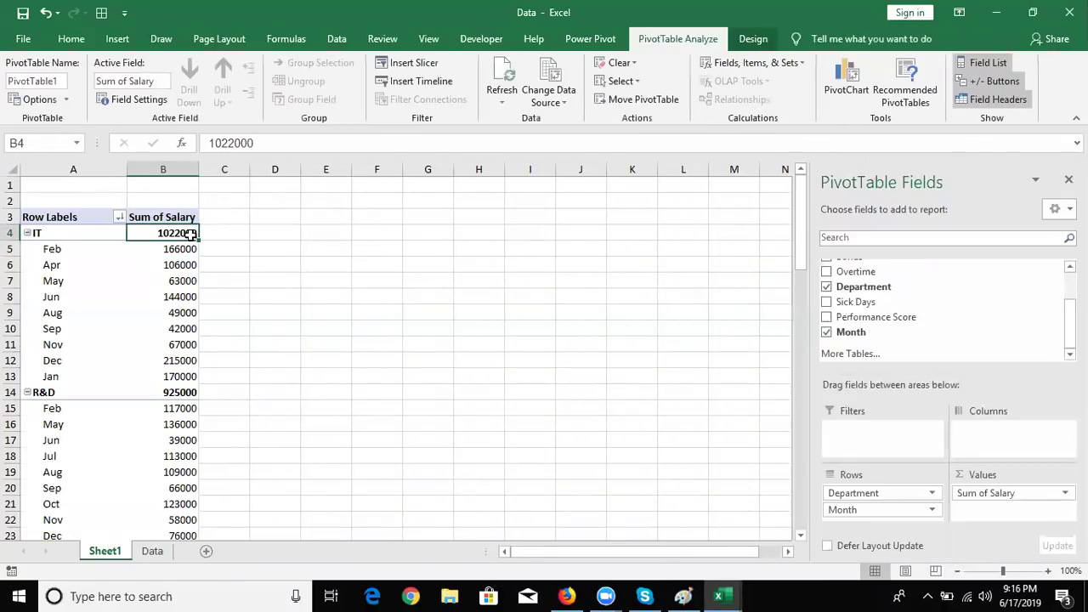
{"action": "right_click", "coordinate": [195, 238]}
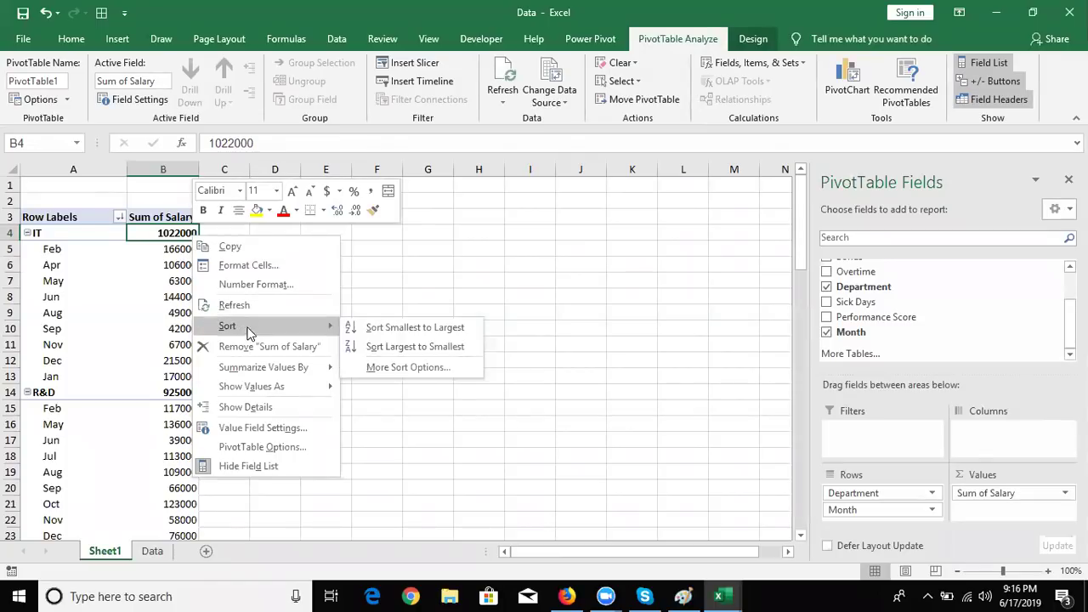
{"action": "left_click", "coordinate": [356, 349]}
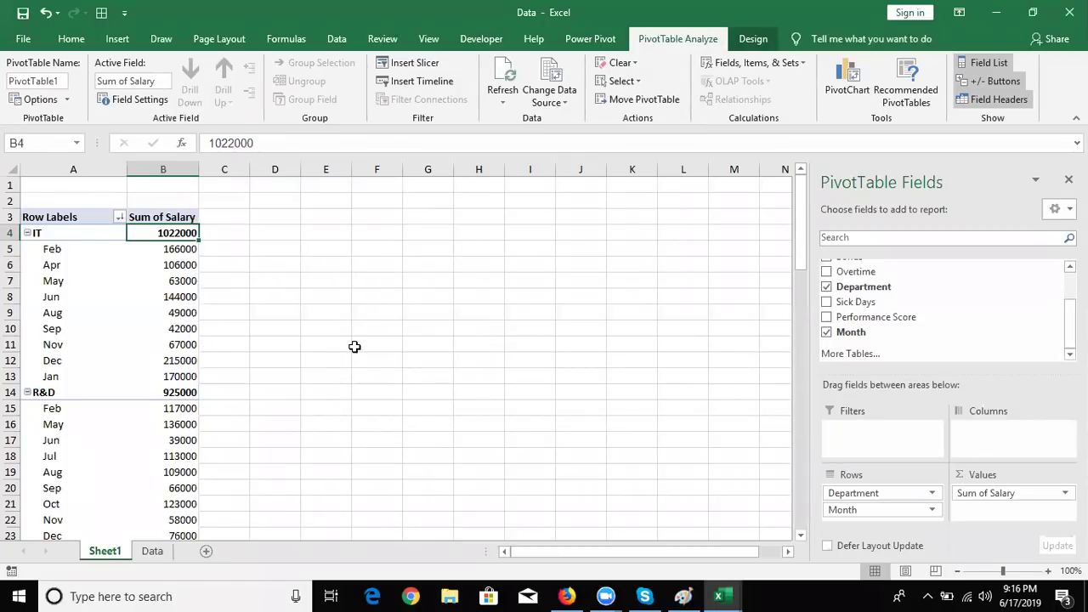
- Sort months within each department smallest to largest, IT from Sep 42000 to Dec 215000
{"action": "left_click", "coordinate": [187, 282]}
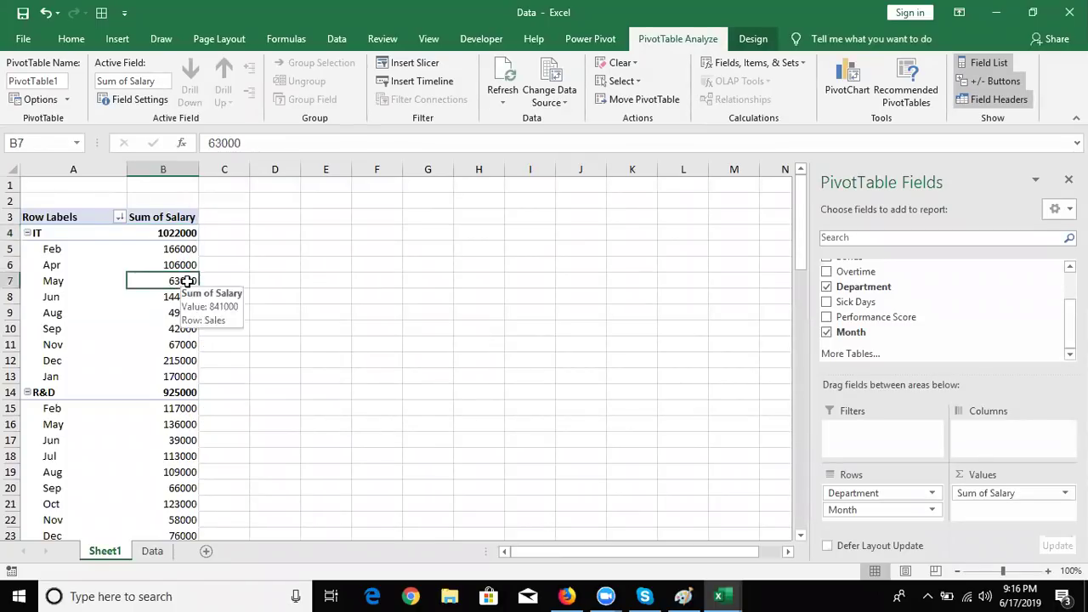
{"action": "right_click", "coordinate": [187, 281]}
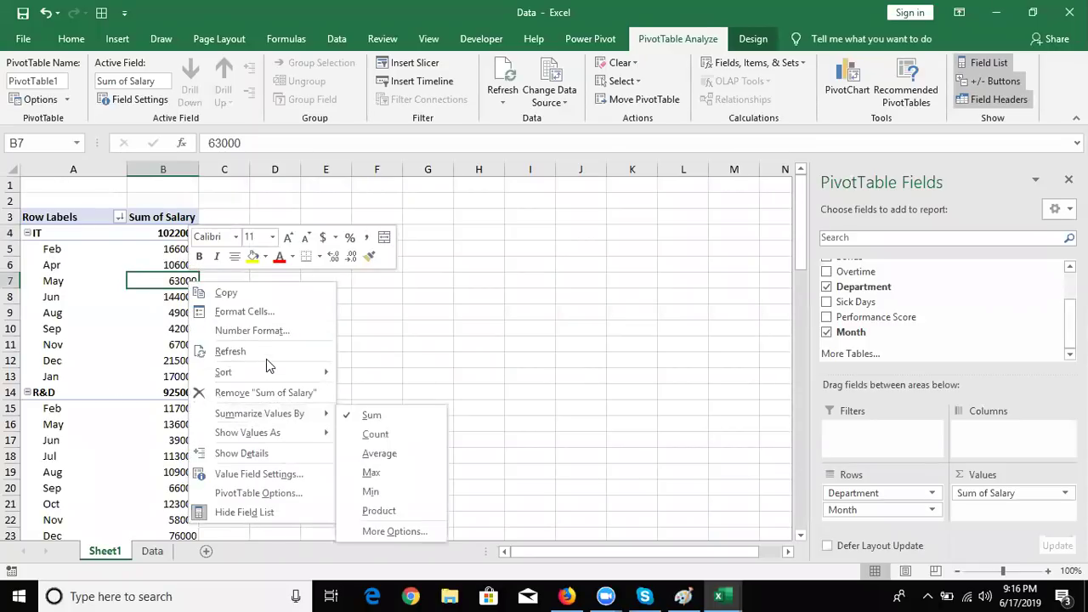
{"action": "mouse_move", "coordinate": [268, 371]}
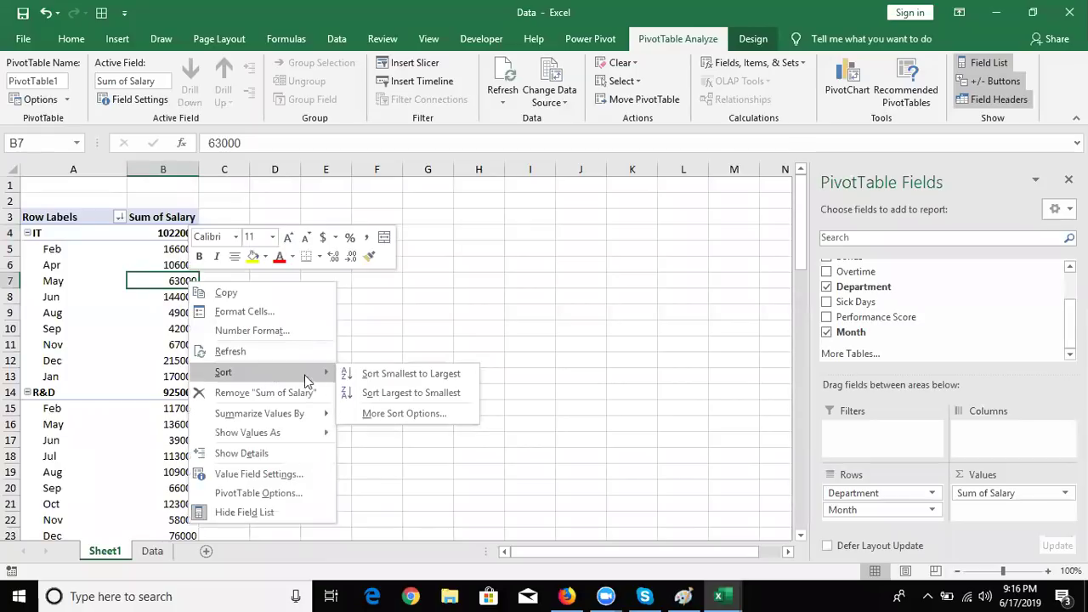
{"action": "left_click", "coordinate": [372, 376]}
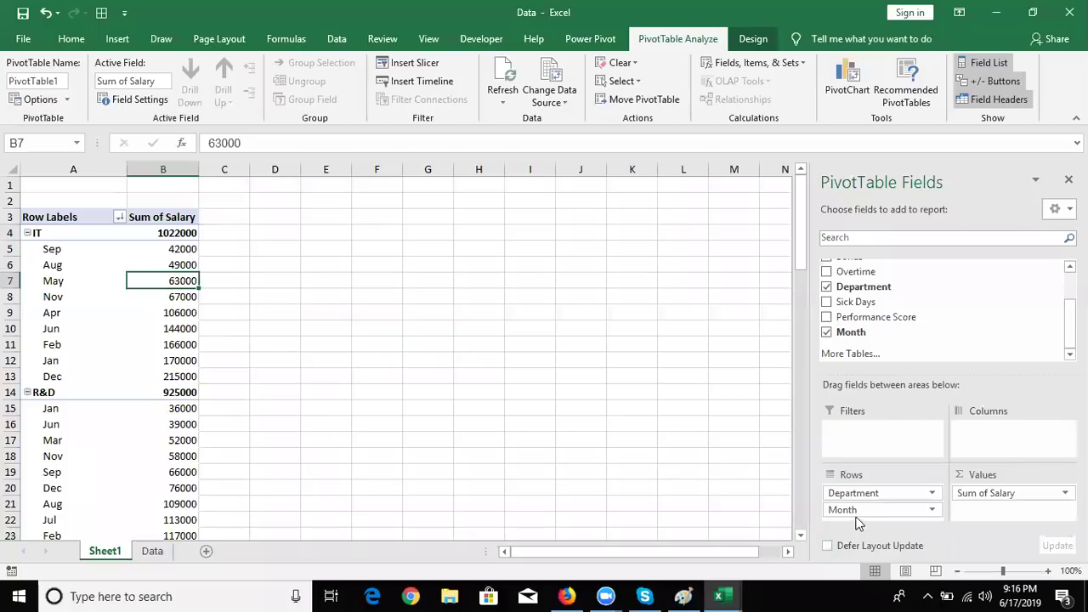
- Move Month to Columns and sort the month headers Z to A
{"action": "left_click_drag", "start_coordinate": [855, 510], "coordinate": [966, 435]}
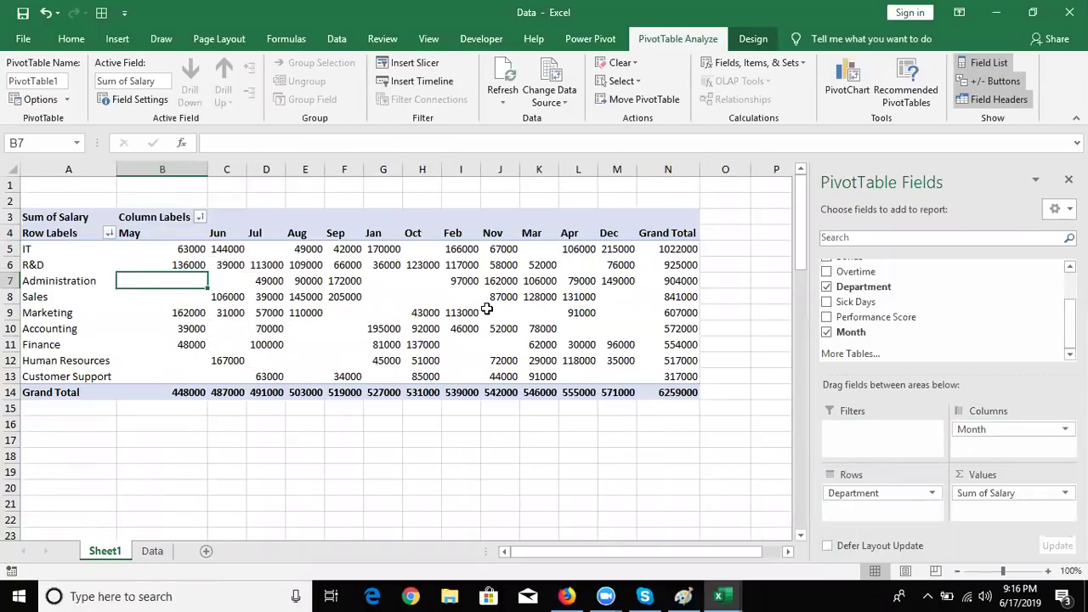
{"action": "left_click", "coordinate": [464, 231]}
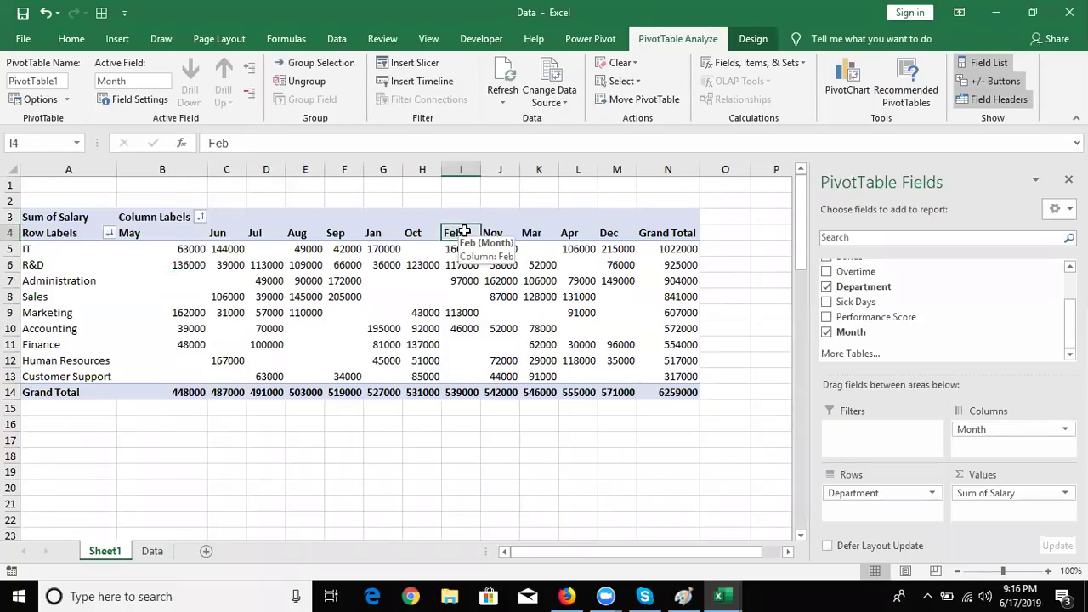
{"action": "right_click", "coordinate": [465, 233]}
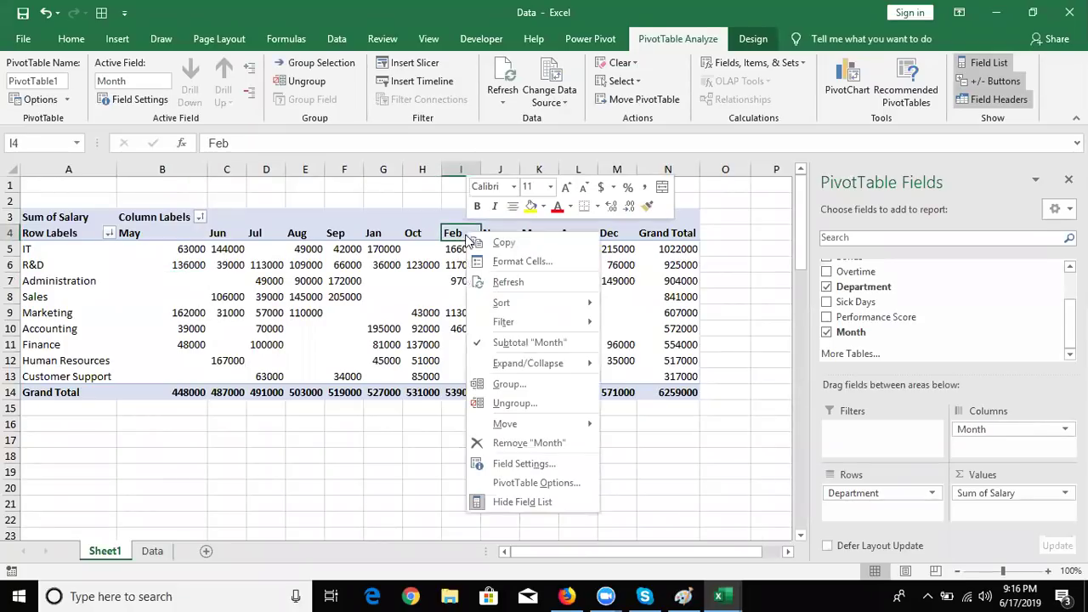
{"action": "mouse_move", "coordinate": [502, 306]}
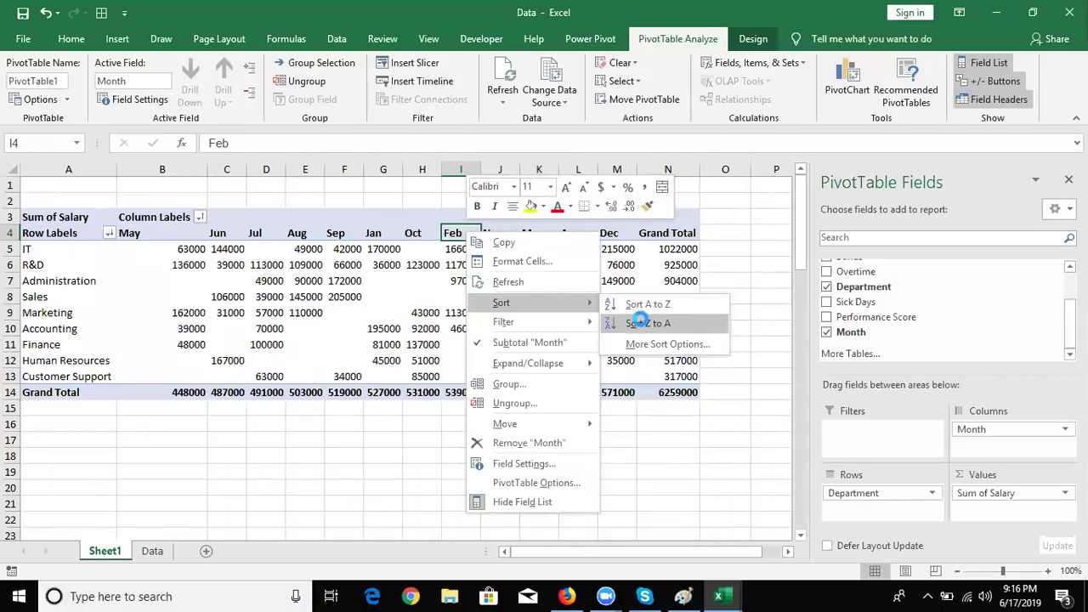
{"action": "left_click", "coordinate": [642, 322]}
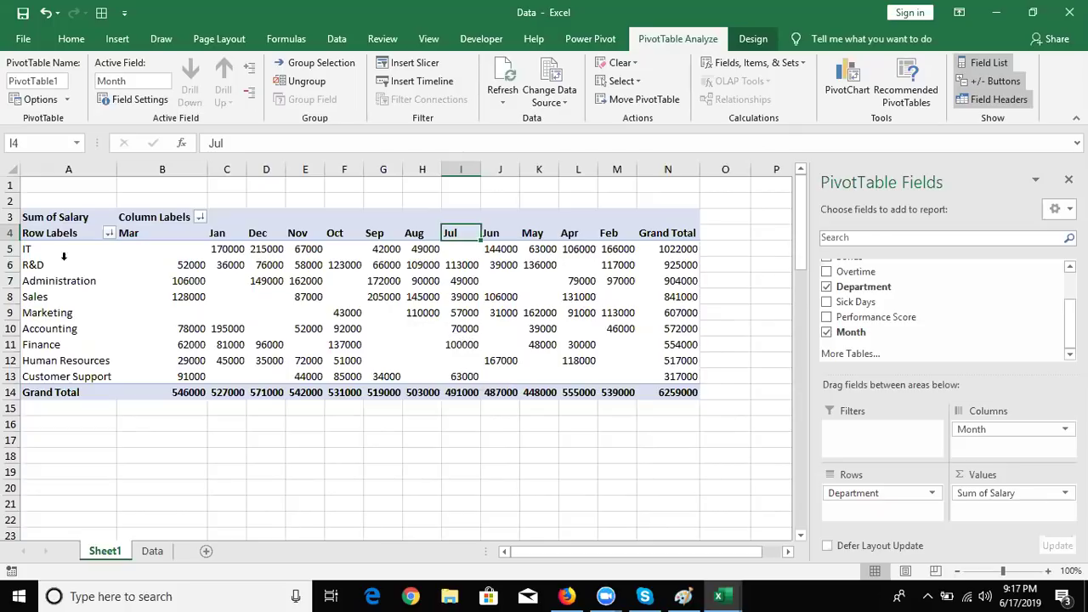
- Move the Finance department to the beginning of the row labels
{"action": "left_click", "coordinate": [39, 347]}
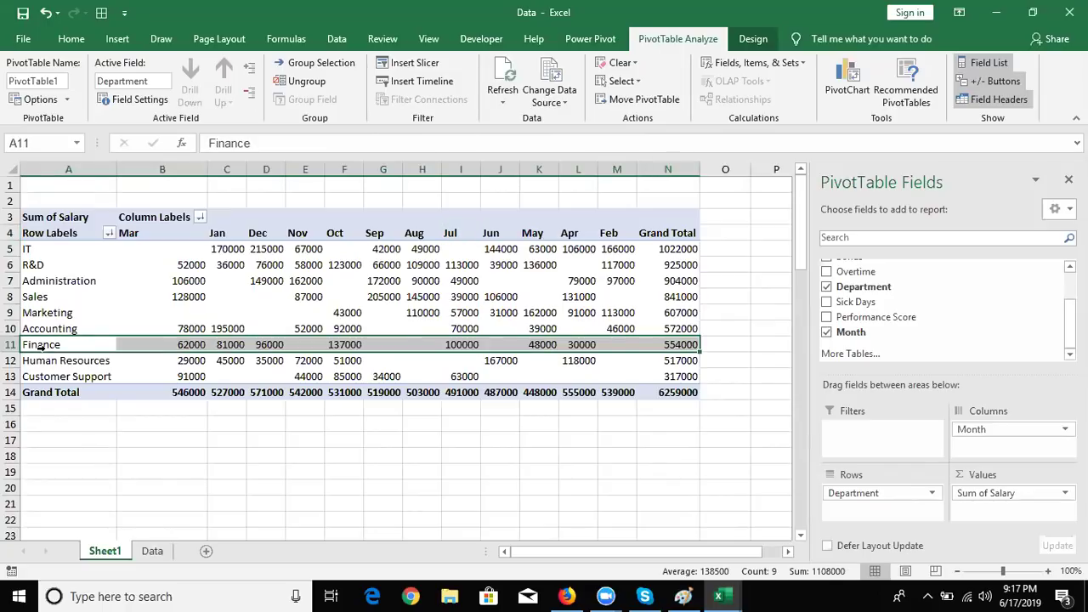
{"action": "left_click", "coordinate": [51, 344]}
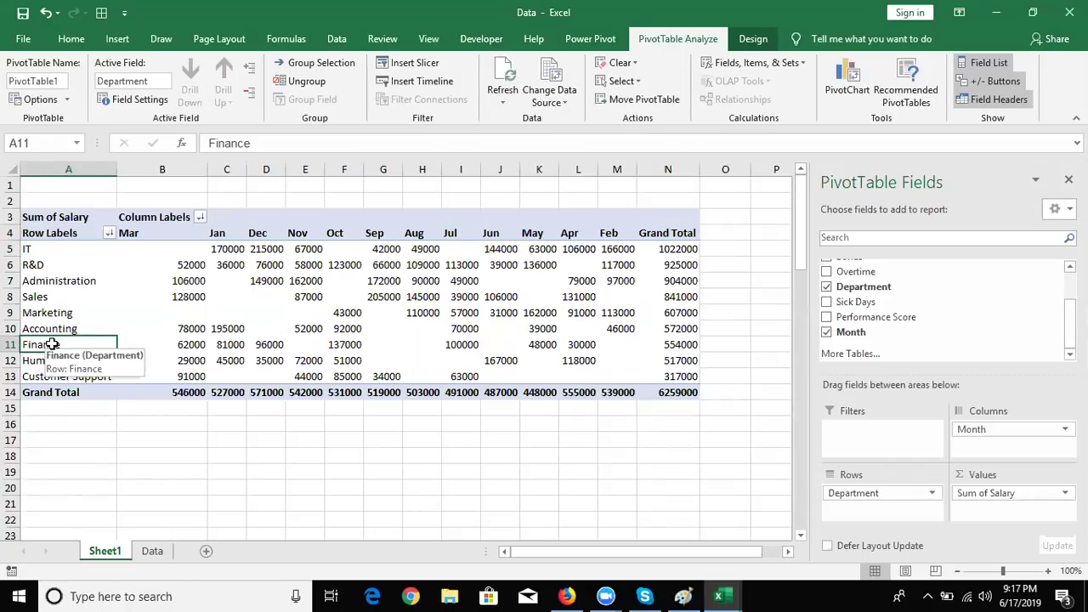
{"action": "right_click", "coordinate": [54, 350]}
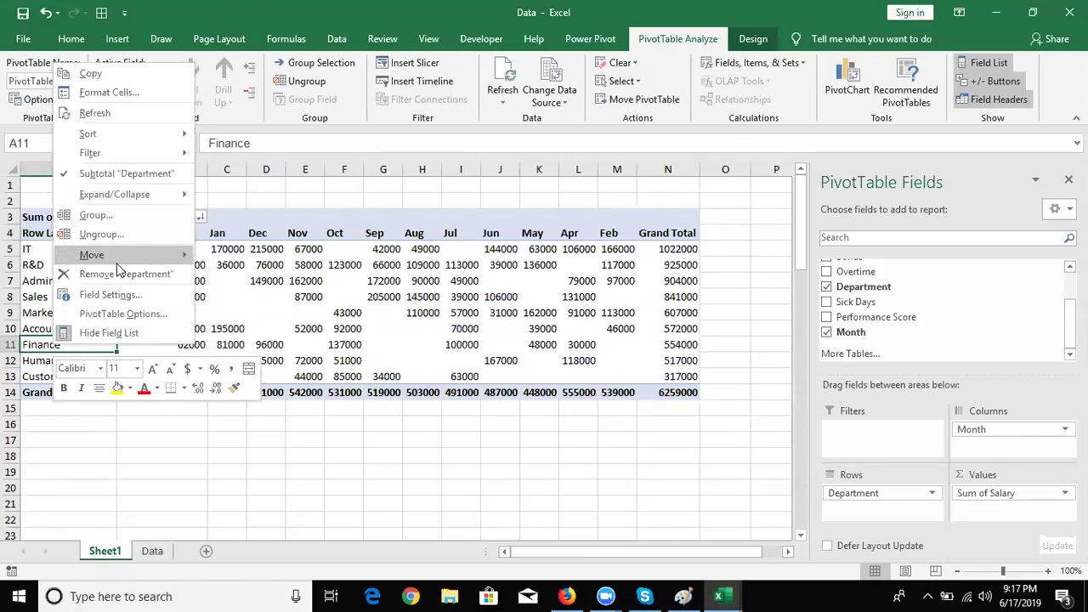
{"action": "mouse_move", "coordinate": [118, 265]}
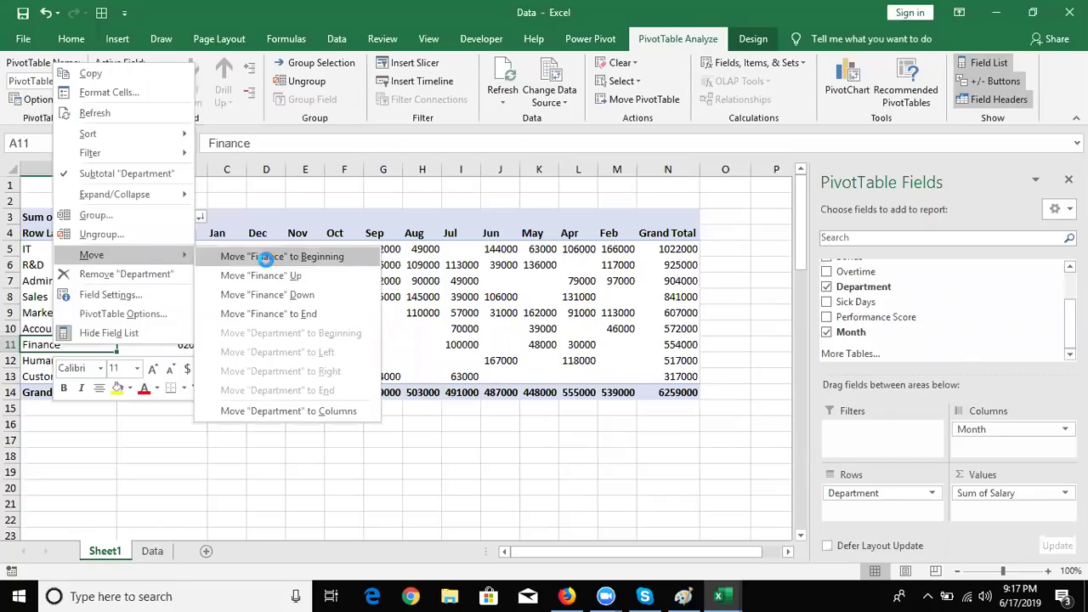
{"action": "left_click", "coordinate": [267, 260]}
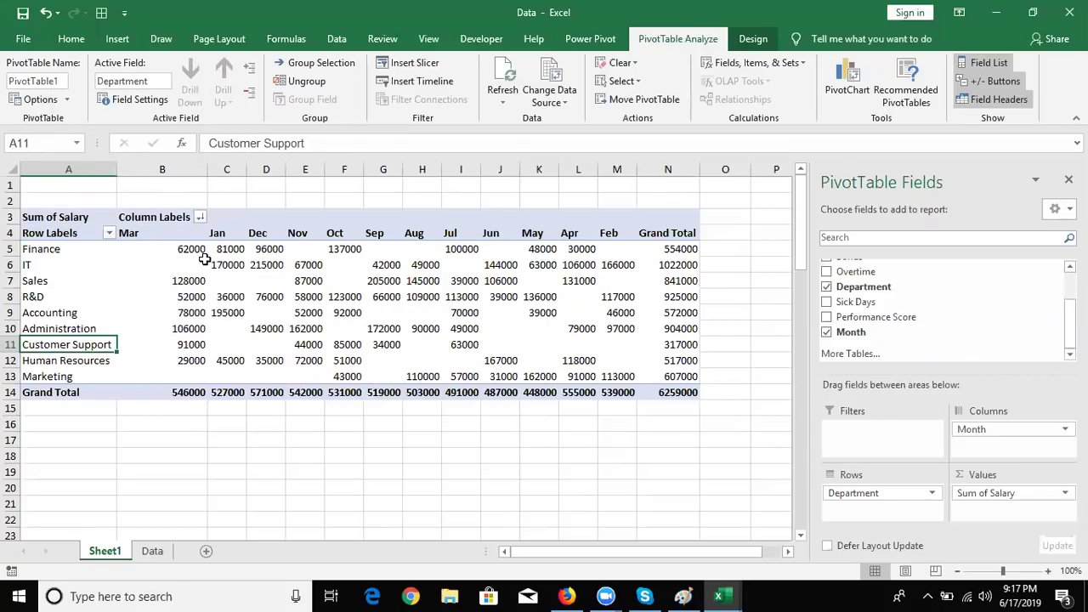
- Move IT to the end of the rows, just above Grand Total
{"action": "left_click", "coordinate": [111, 266]}
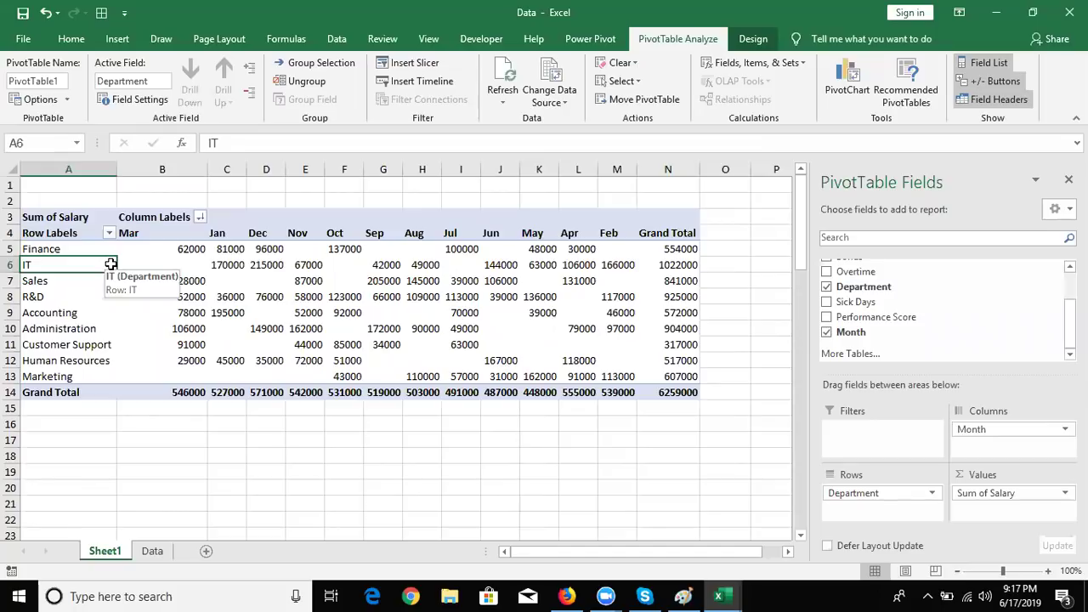
{"action": "right_click", "coordinate": [114, 271]}
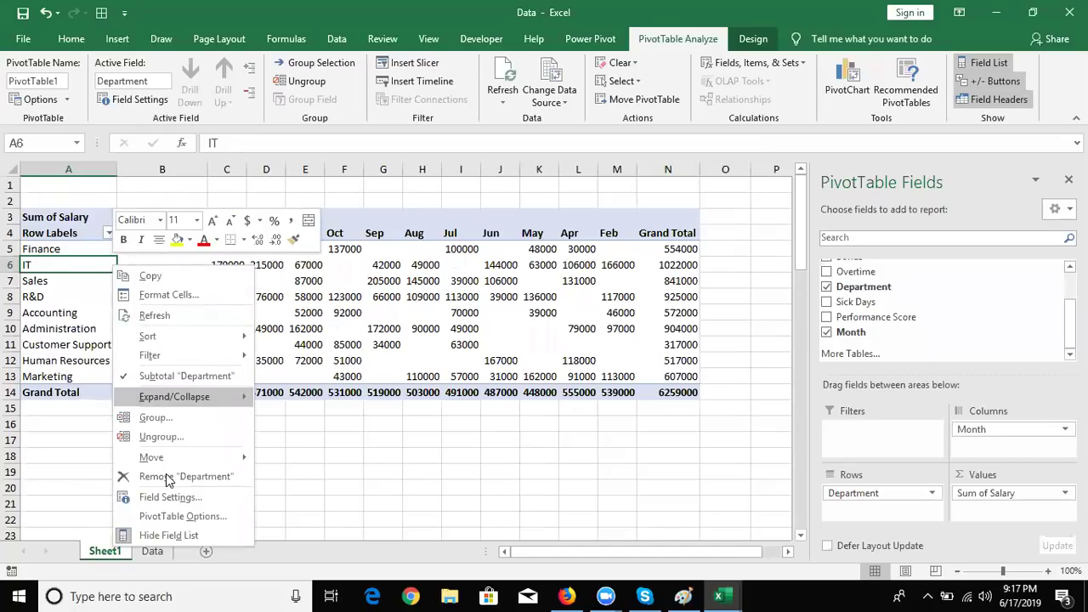
{"action": "mouse_move", "coordinate": [167, 452]}
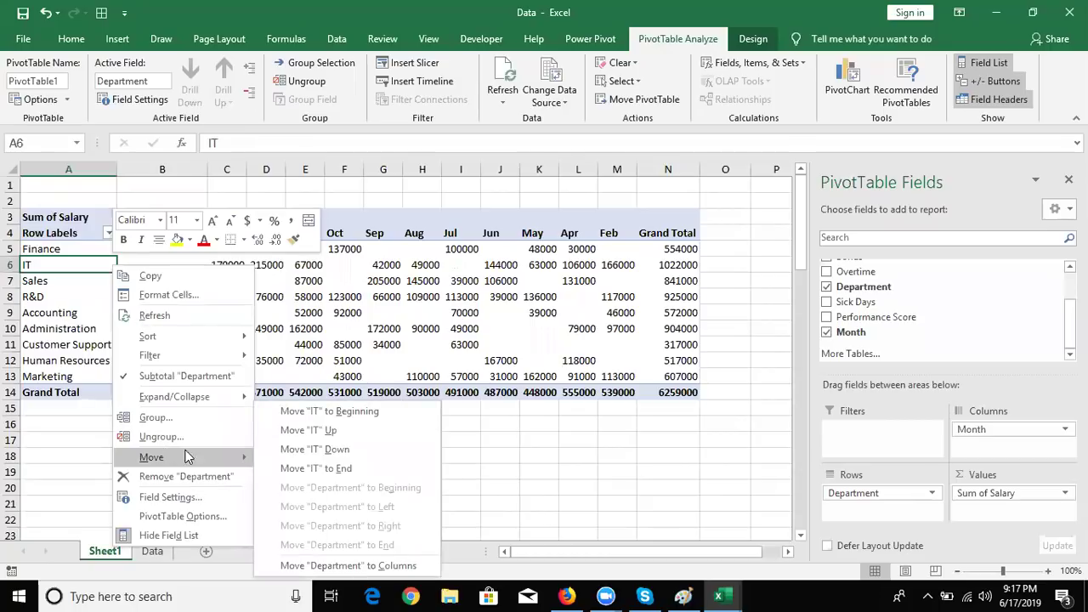
{"action": "left_click", "coordinate": [289, 466]}
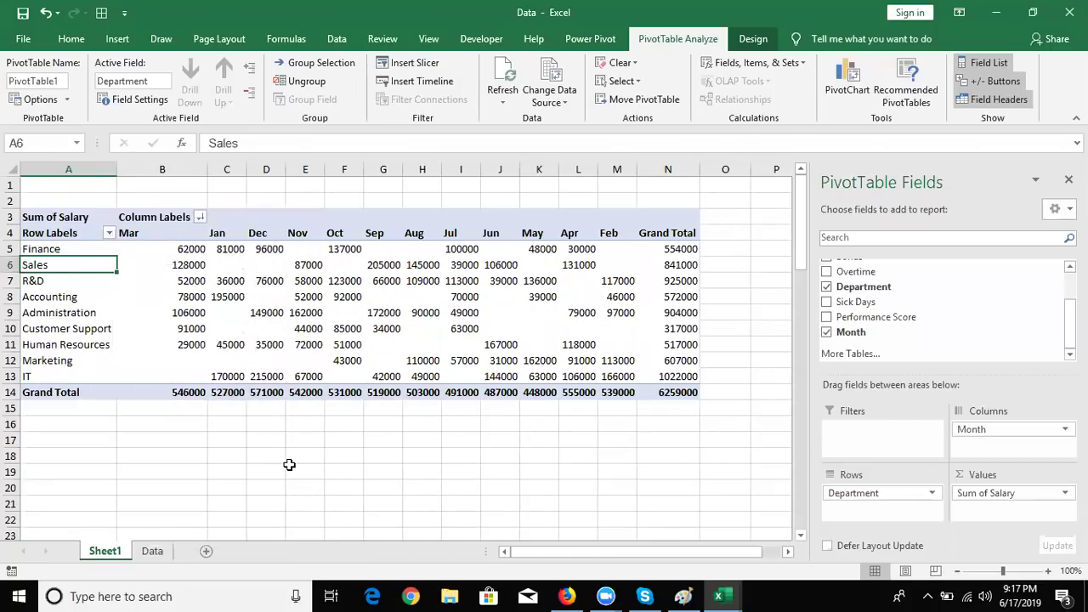
- Bring up the Move options for the Sep month column header
{"action": "left_click", "coordinate": [369, 238]}
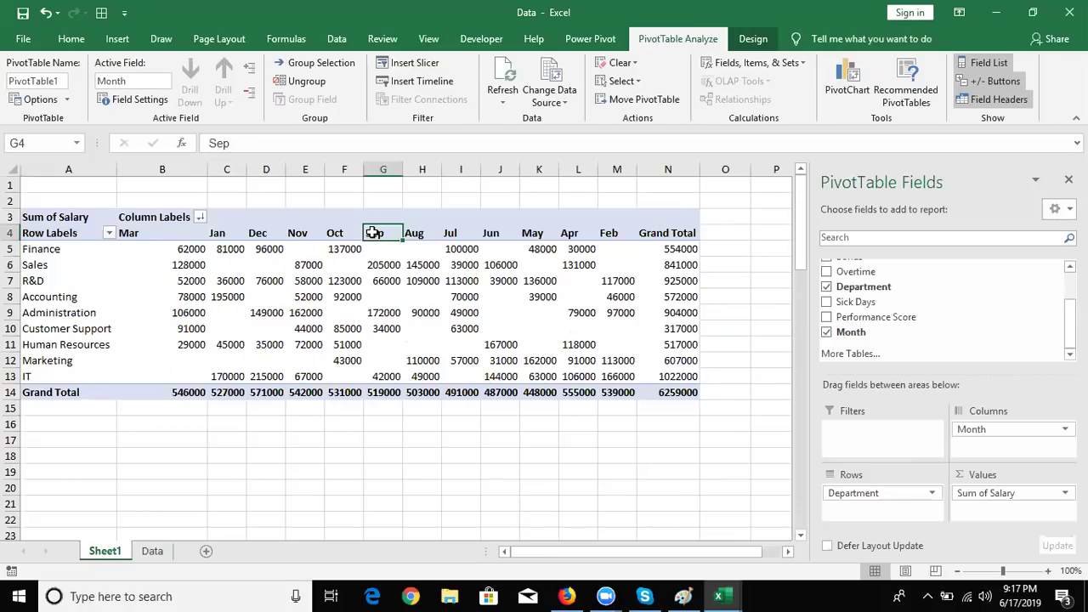
{"action": "right_click", "coordinate": [373, 233]}
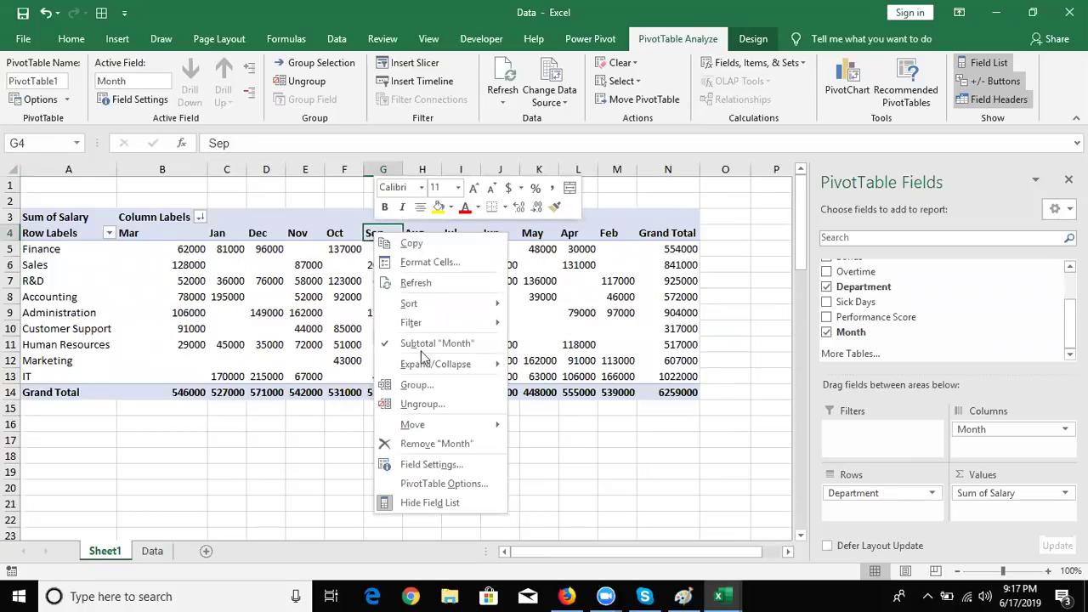
{"action": "mouse_move", "coordinate": [435, 427]}
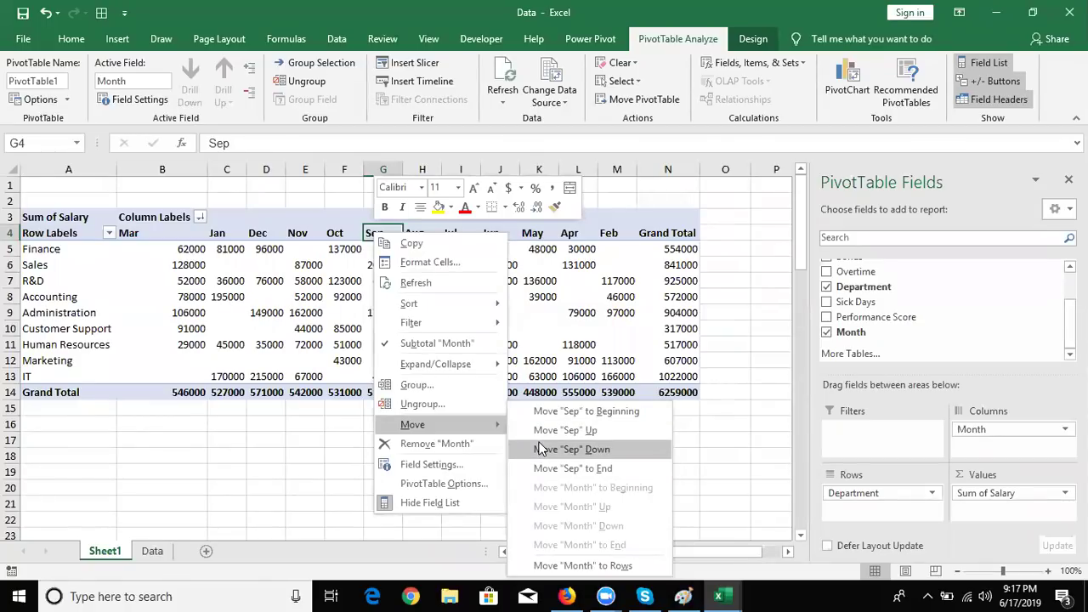
- Move the Sep column down one place so Aug comes before it
{"action": "left_click", "coordinate": [541, 448]}
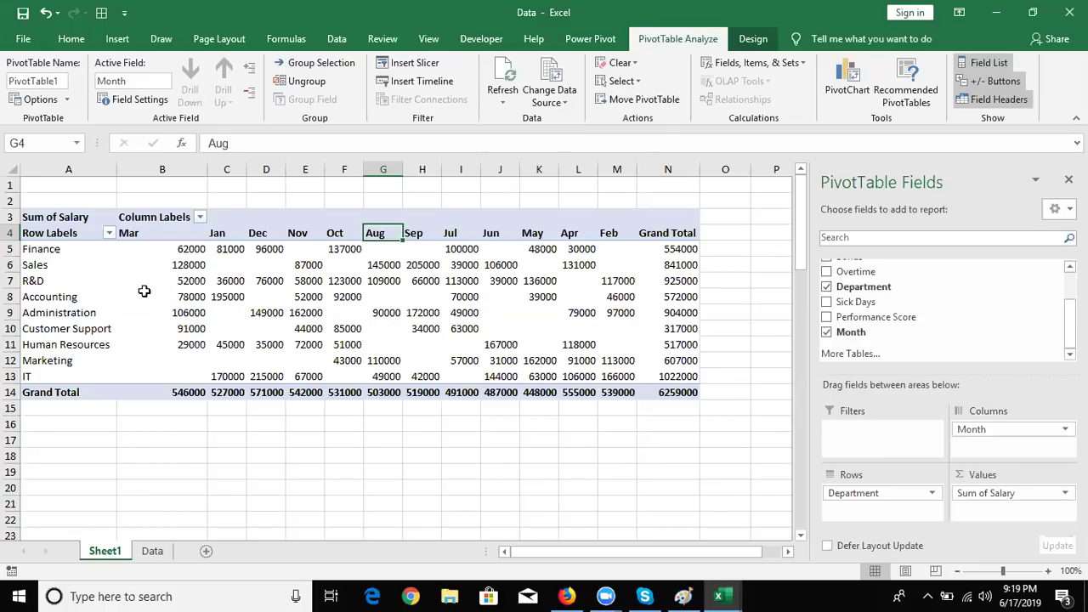
- Filter the department rows to show only Finance and Sales
{"action": "left_click", "coordinate": [109, 235]}
{"action": "left_click", "coordinate": [52, 388]}
{"action": "left_click", "coordinate": [52, 389]}
{"action": "left_click", "coordinate": [49, 401]}
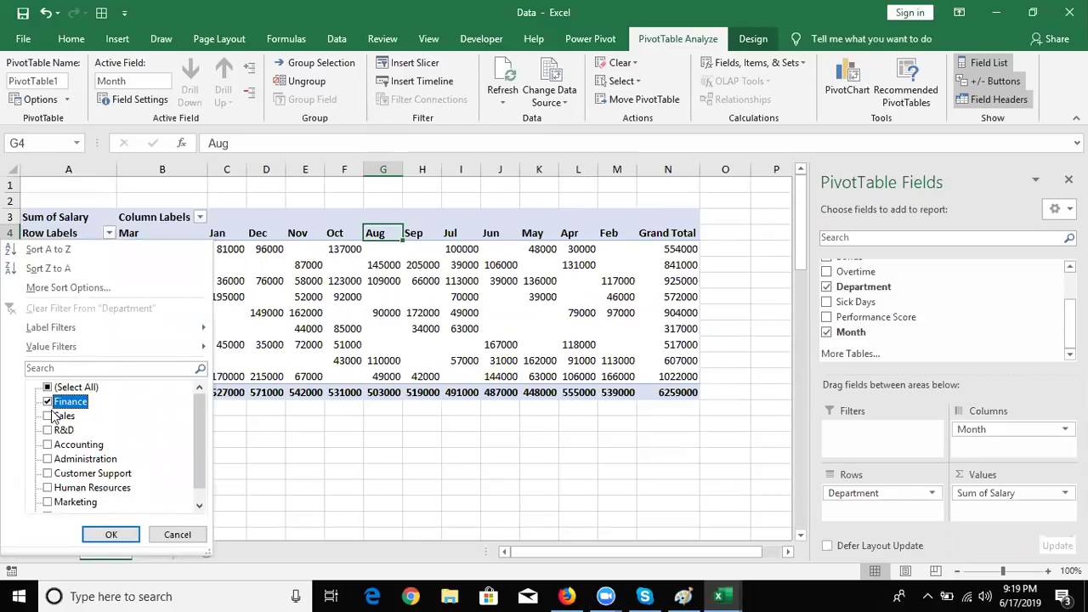
{"action": "left_click", "coordinate": [50, 415]}
{"action": "left_click", "coordinate": [123, 537]}
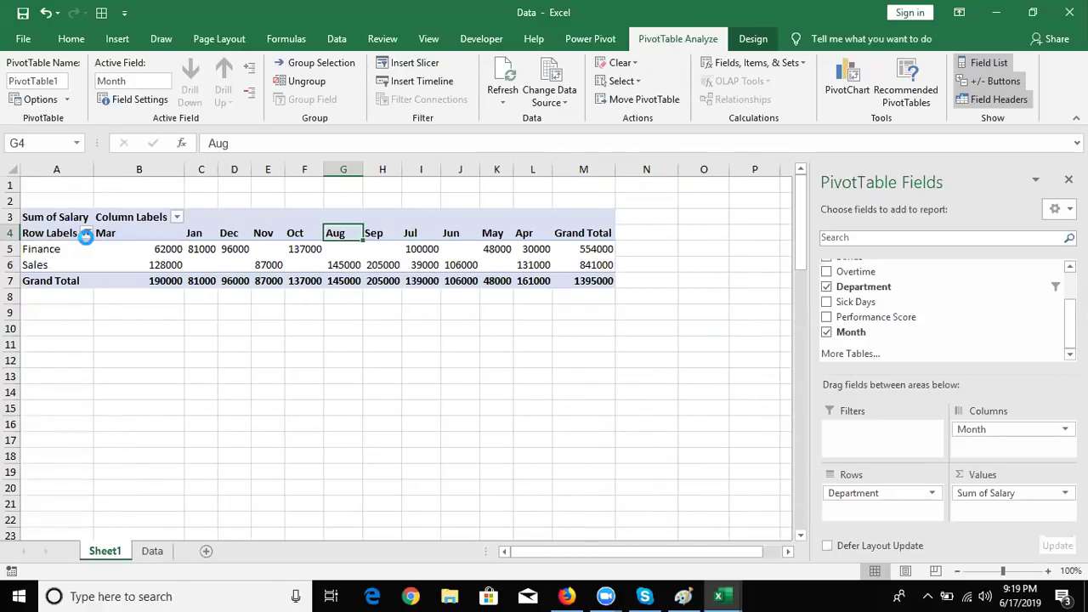
- Reopen the department filter and tick Select All again
{"action": "left_click", "coordinate": [87, 233]}
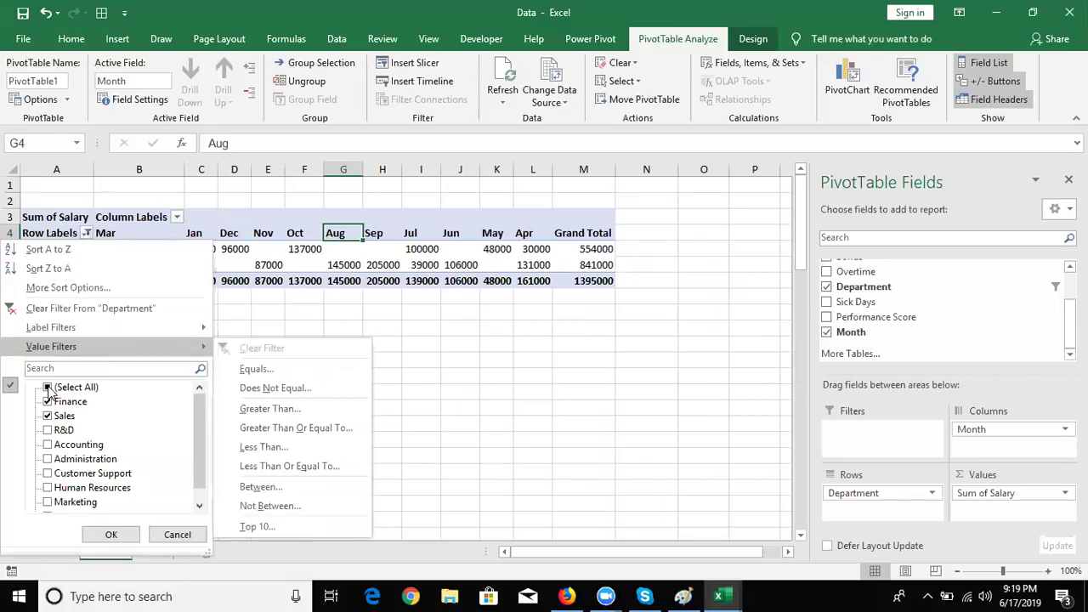
{"action": "left_click", "coordinate": [47, 388]}
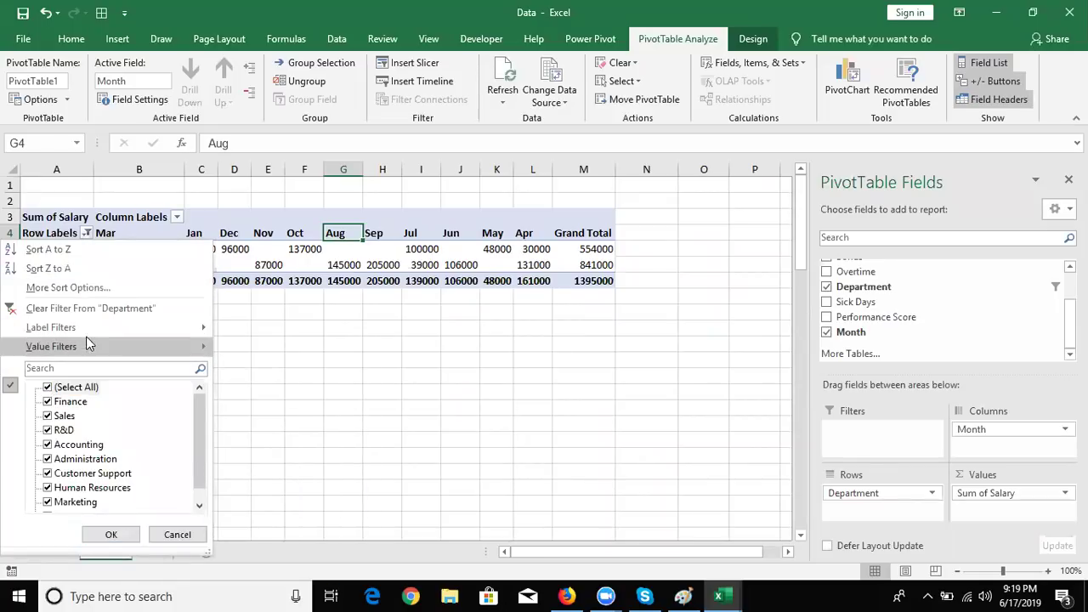
{"action": "mouse_move", "coordinate": [88, 328]}
{"action": "mouse_move", "coordinate": [87, 347]}
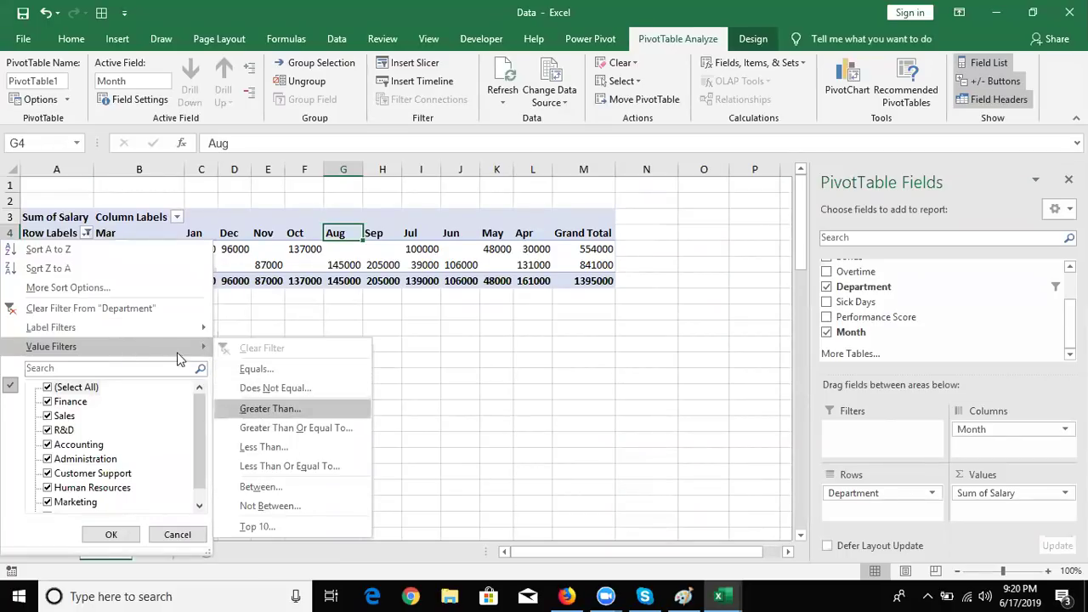
- Apply a Label Filter for departments containing 'a', then clear the Department filter
{"action": "mouse_move", "coordinate": [164, 331]}
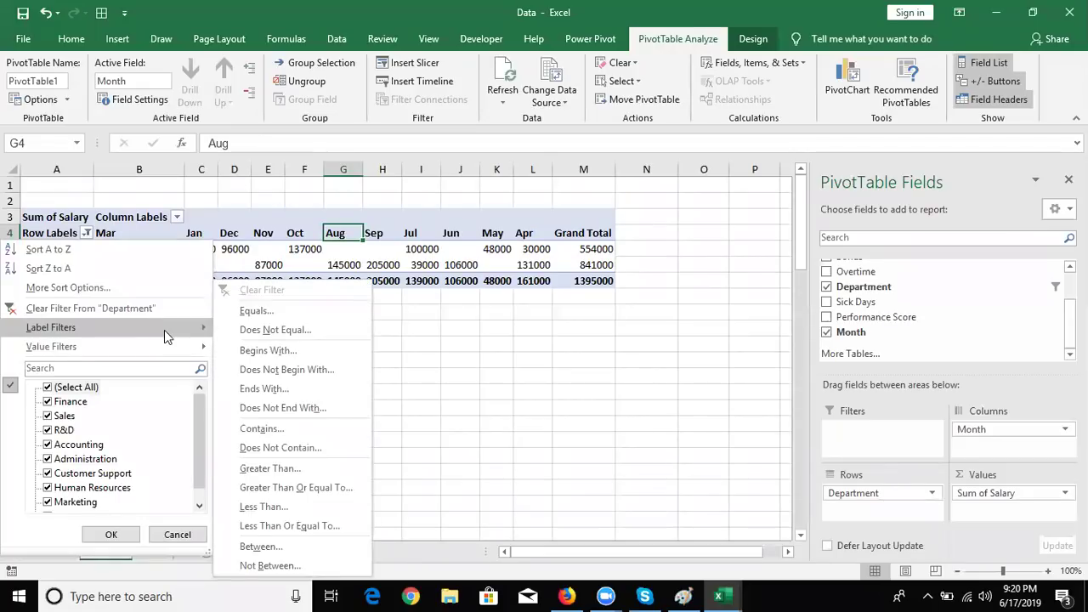
{"action": "left_click", "coordinate": [285, 430]}
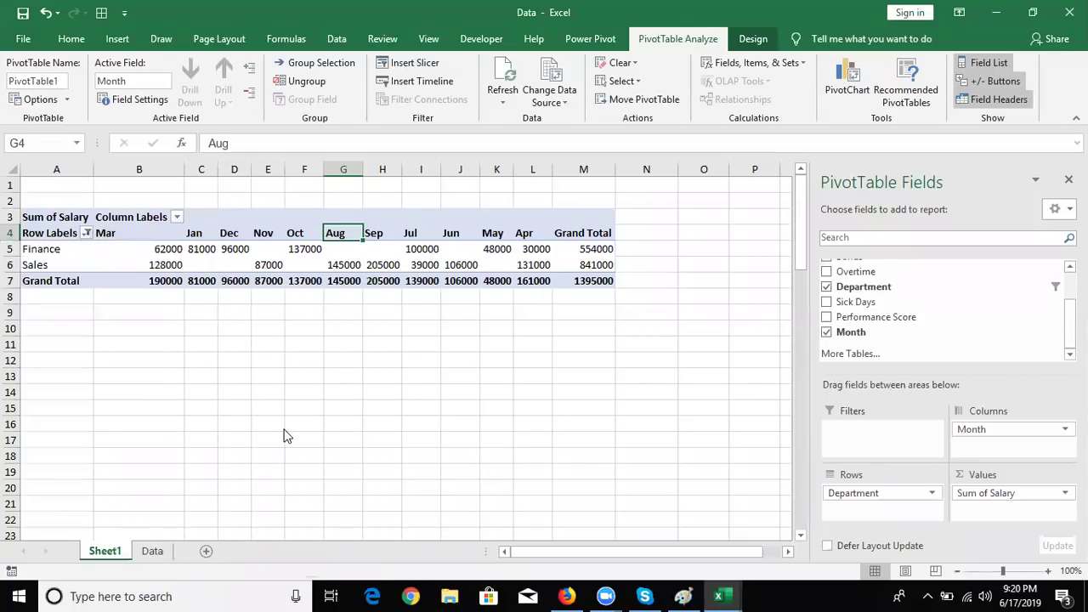
{"action": "type", "text": "a"}
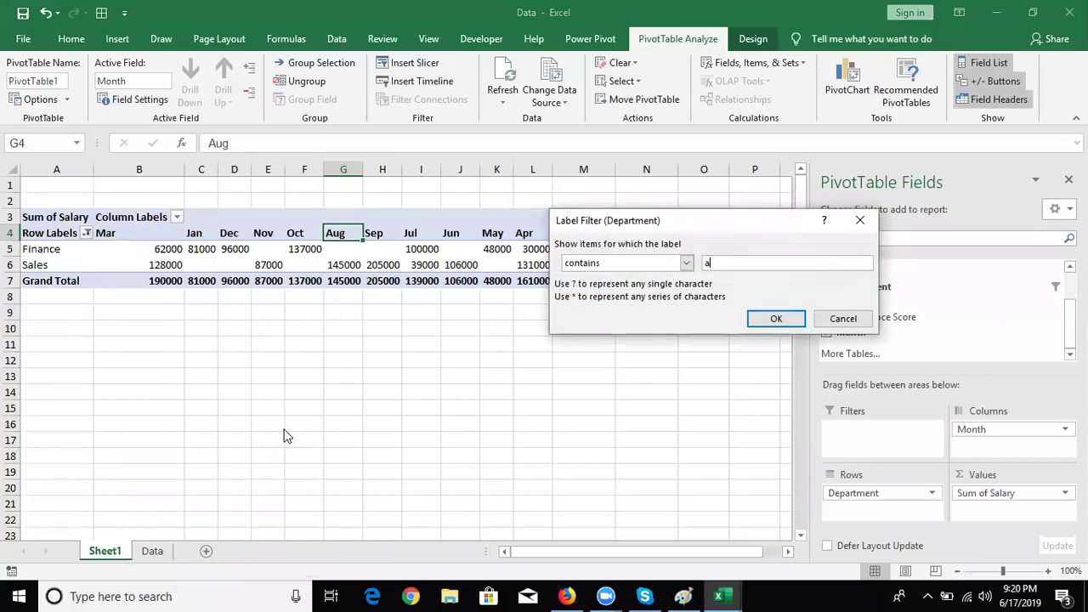
{"action": "key", "text": "Return"}
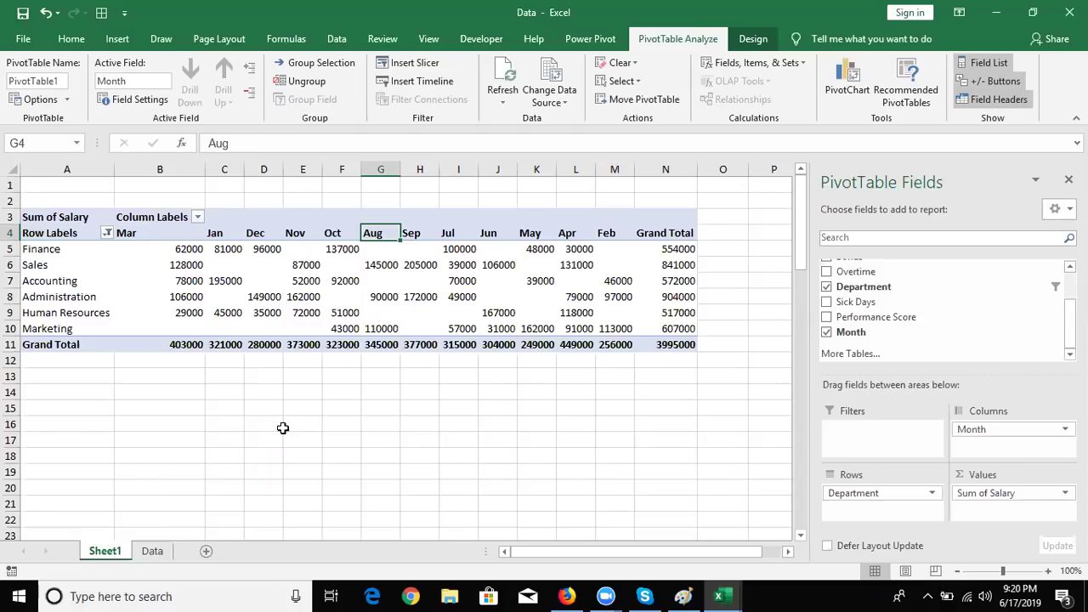
{"action": "left_click", "coordinate": [107, 234]}
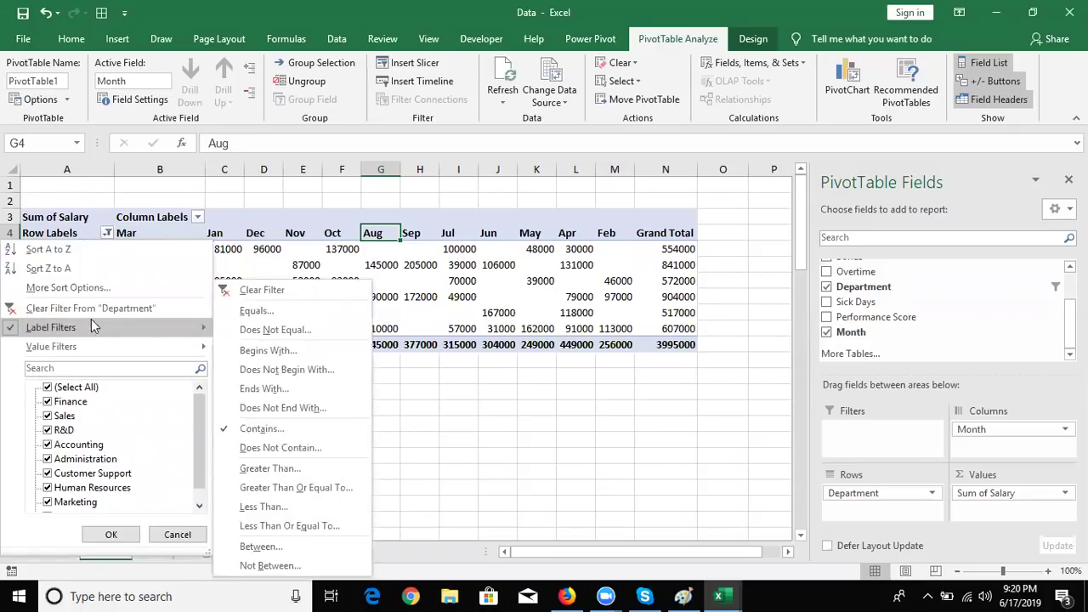
{"action": "left_click", "coordinate": [90, 308]}
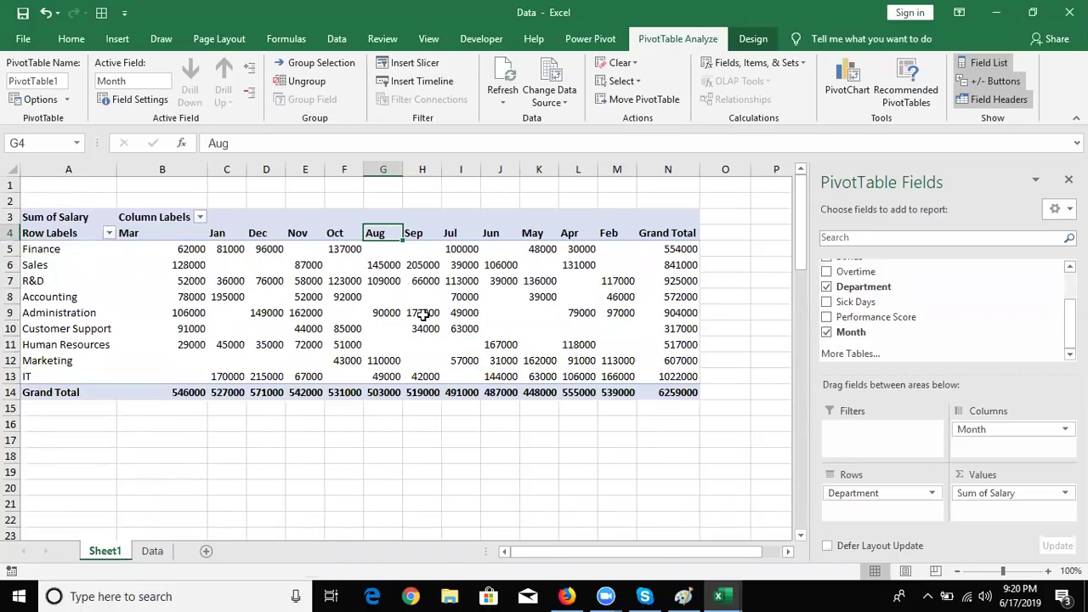
{"action": "left_click", "coordinate": [108, 234]}
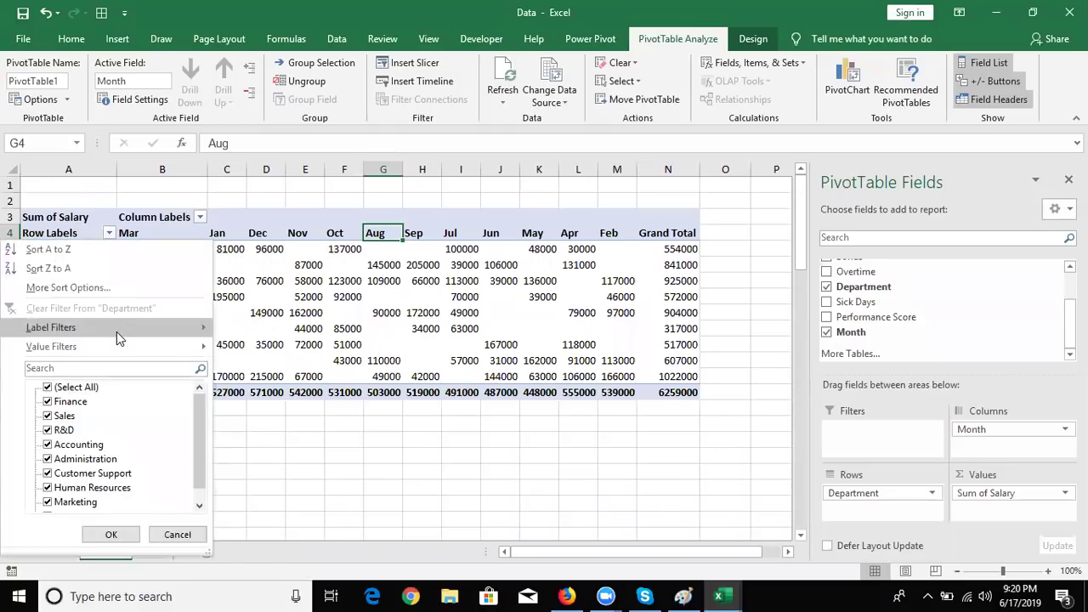
{"action": "mouse_move", "coordinate": [121, 348]}
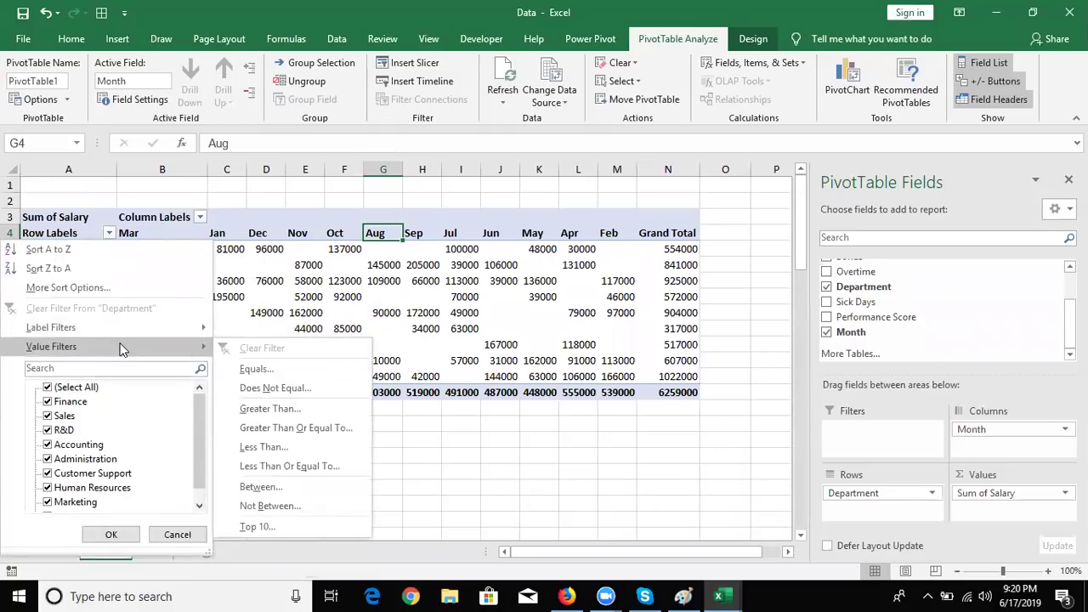
{"action": "left_click", "coordinate": [301, 527]}
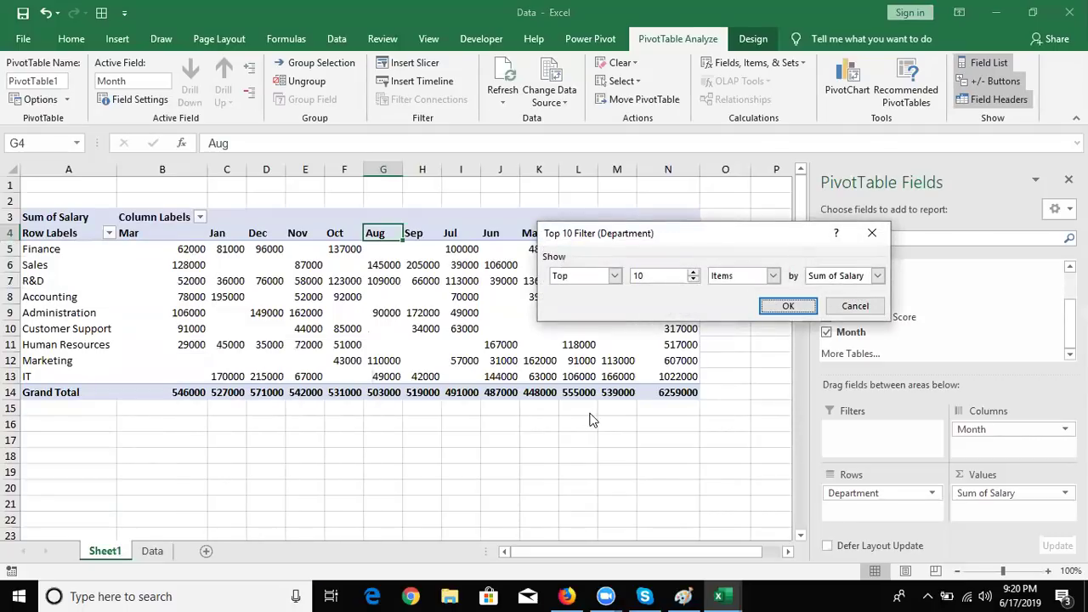
{"action": "double_click", "coordinate": [645, 278]}
{"action": "type", "text": "3"}
{"action": "left_click", "coordinate": [774, 309]}
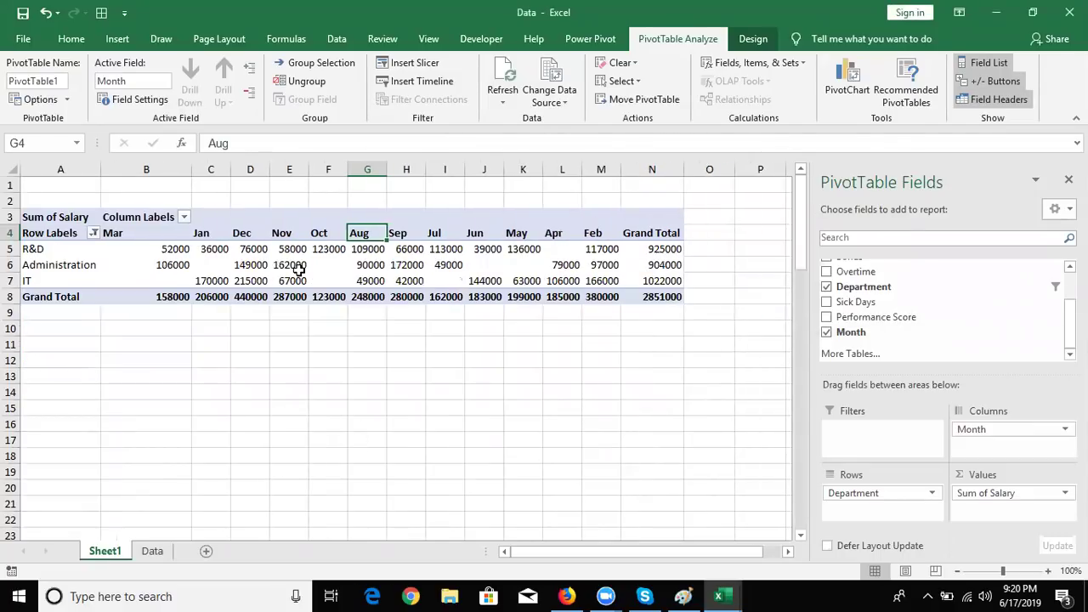
{"action": "left_click", "coordinate": [93, 233]}
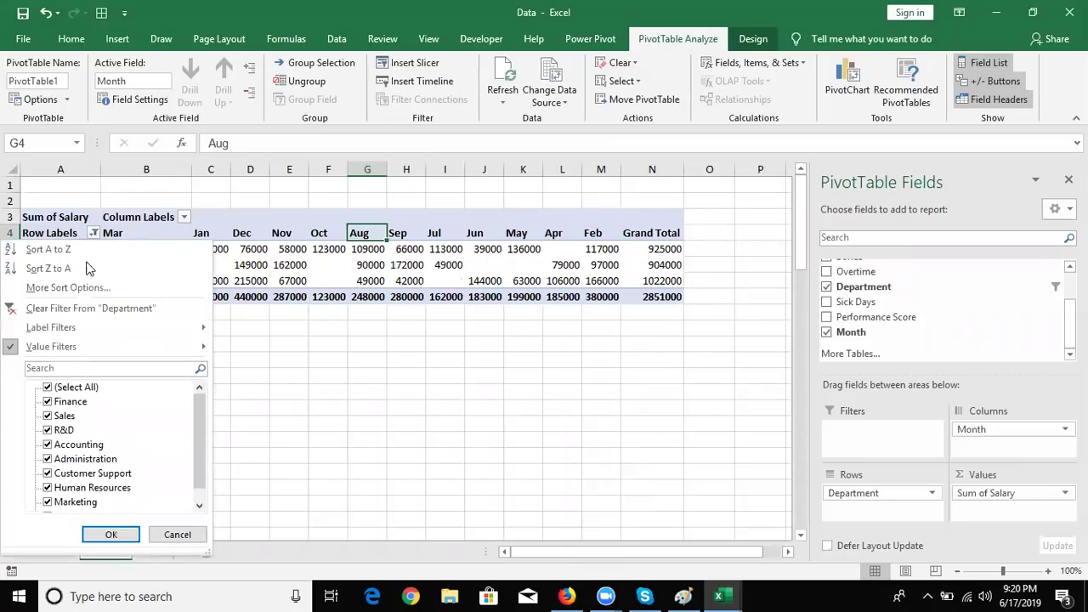
{"action": "left_click", "coordinate": [36, 312]}
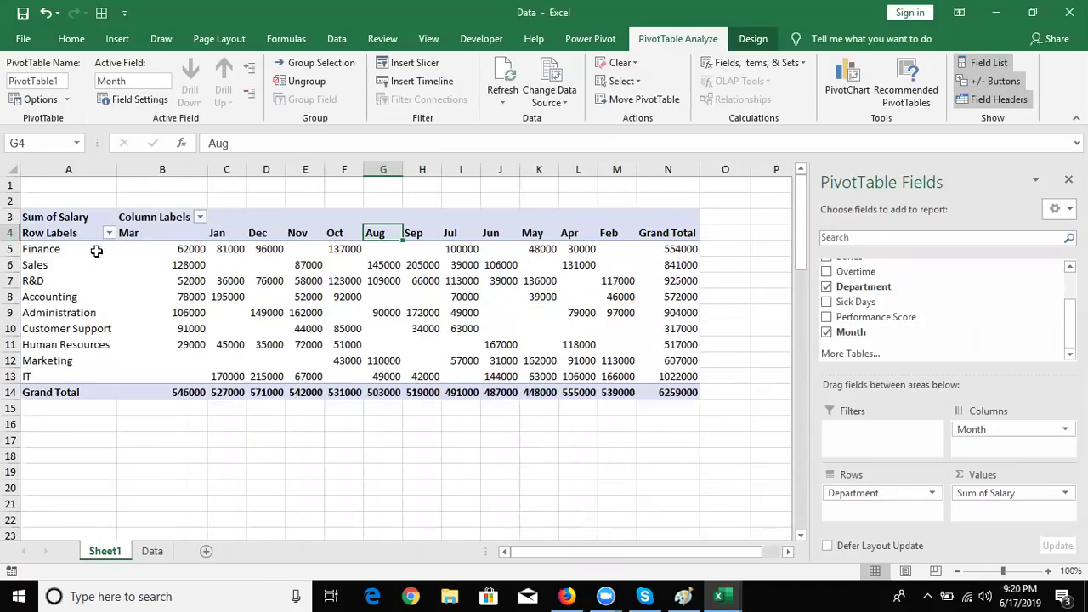
{"action": "left_click", "coordinate": [141, 218]}
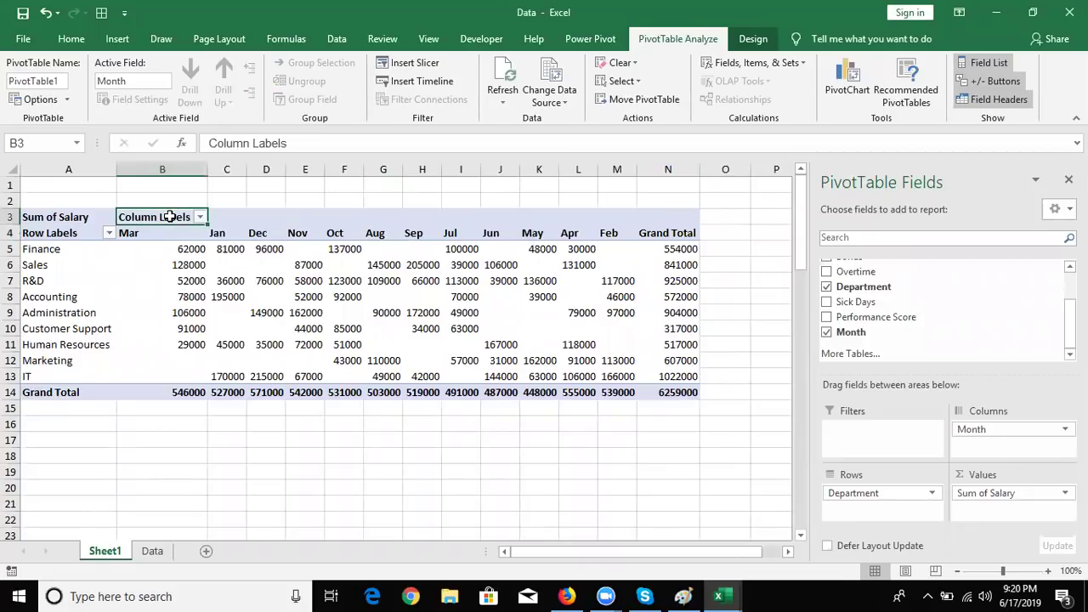
{"action": "left_click", "coordinate": [200, 217]}
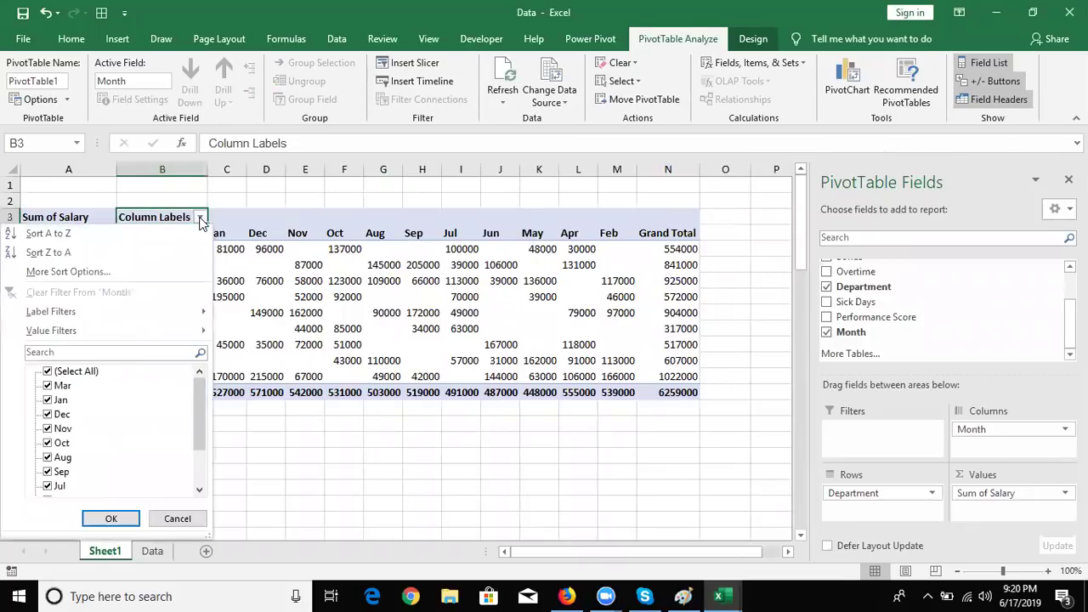
{"action": "left_click", "coordinate": [48, 386]}
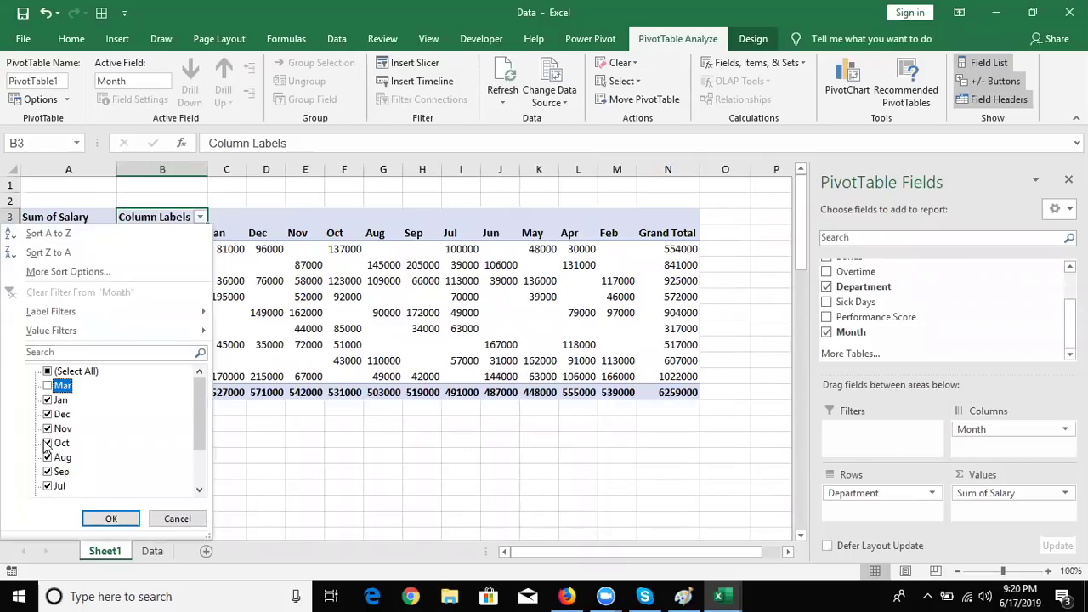
{"action": "left_click", "coordinate": [47, 443]}
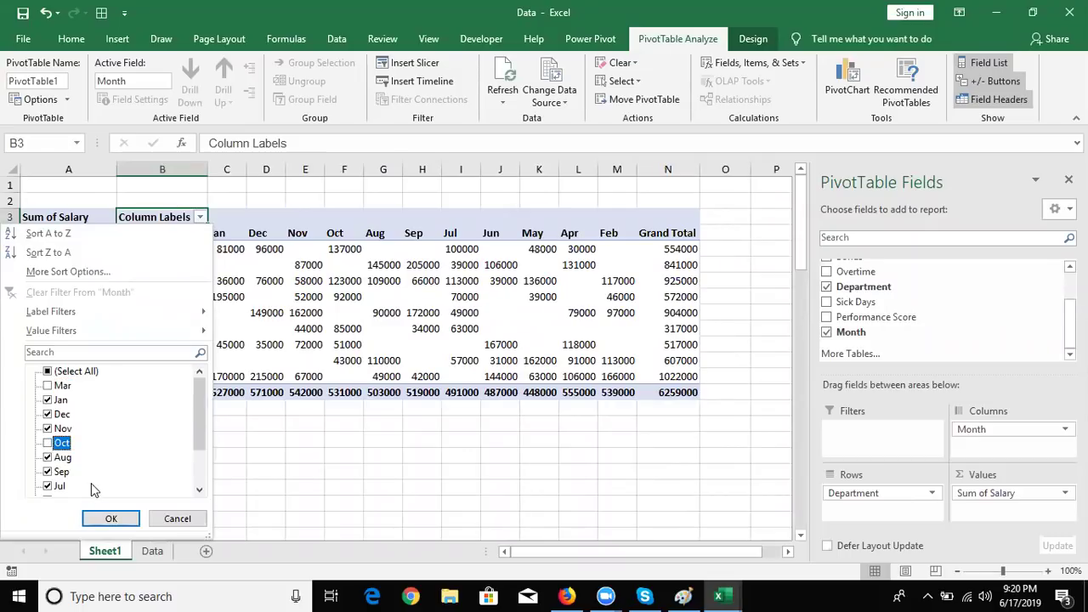
{"action": "left_click", "coordinate": [102, 518]}
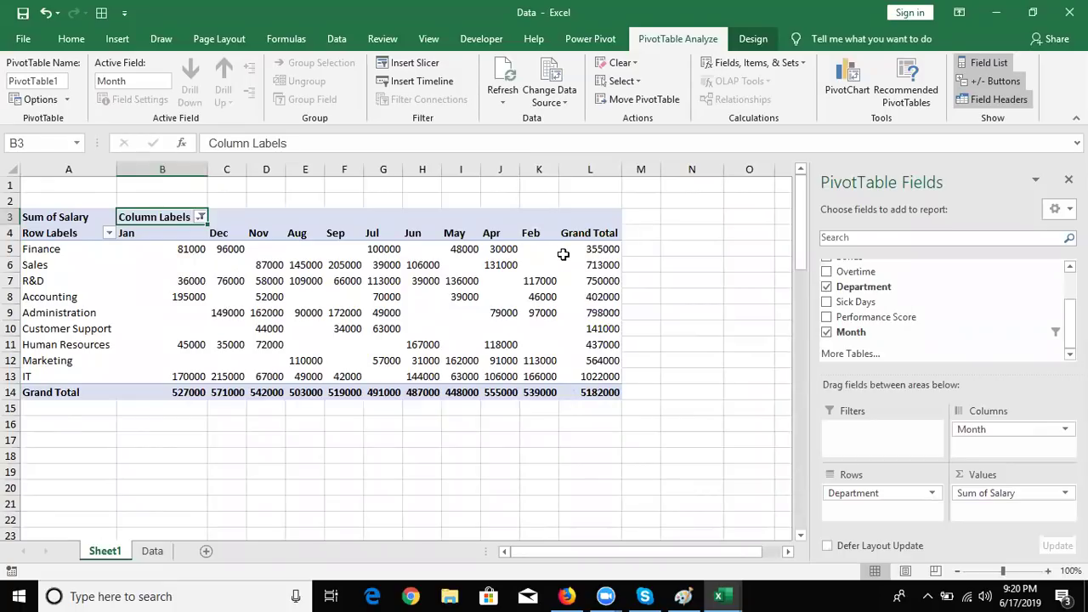
{"action": "mouse_move", "coordinate": [563, 254]}
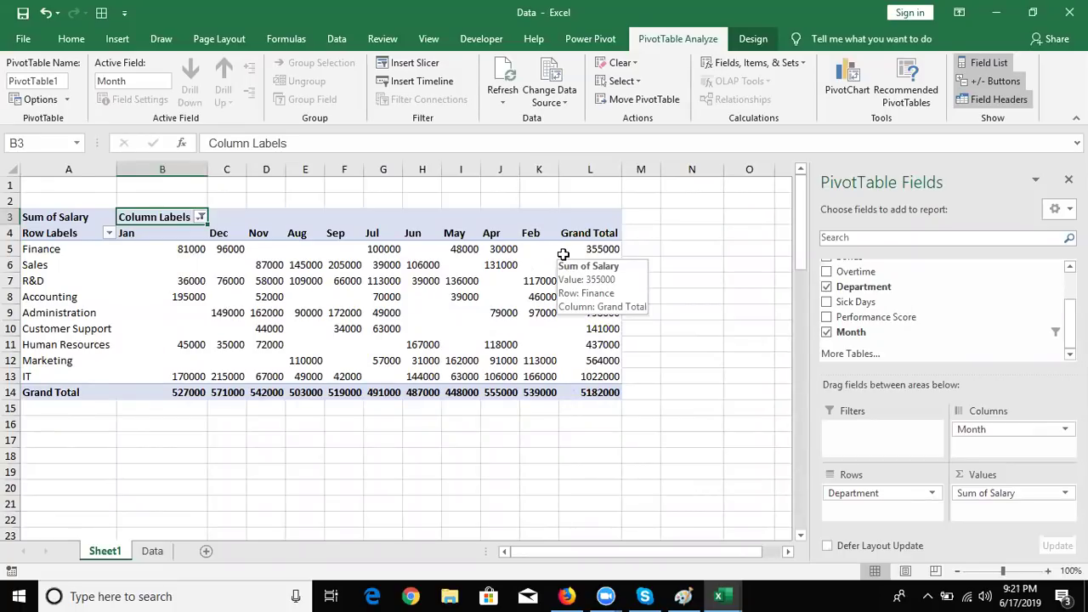
{"action": "left_click", "coordinate": [201, 217]}
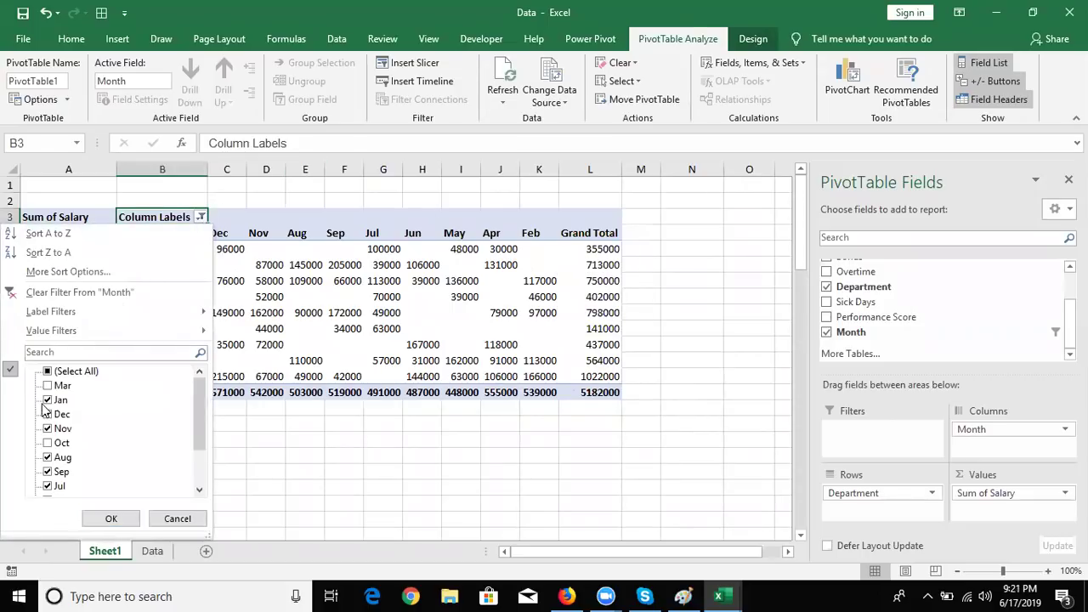
{"action": "left_click", "coordinate": [47, 371]}
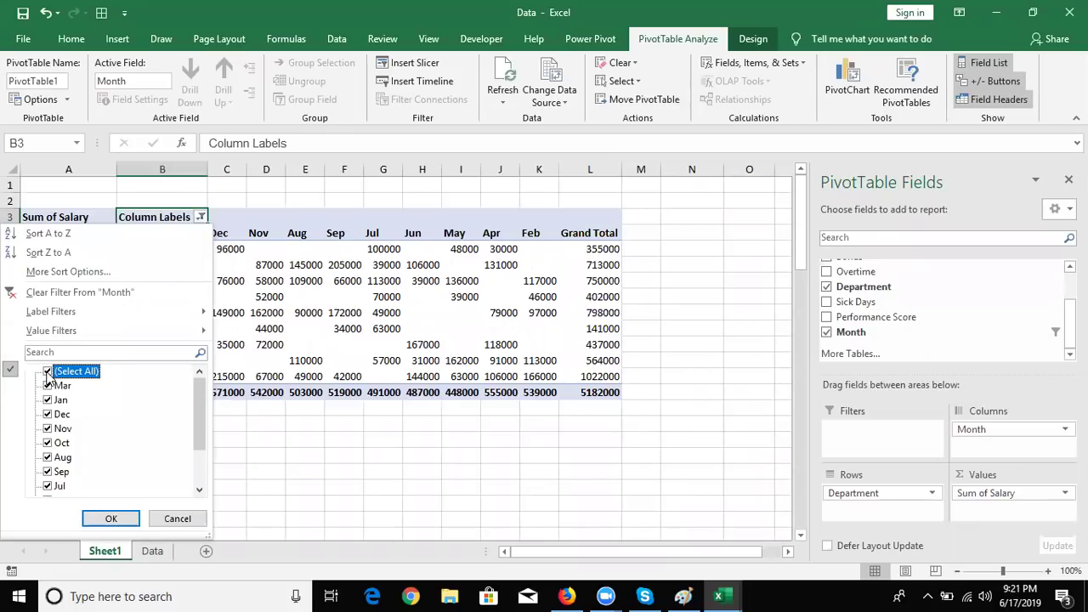
{"action": "left_click", "coordinate": [112, 520]}
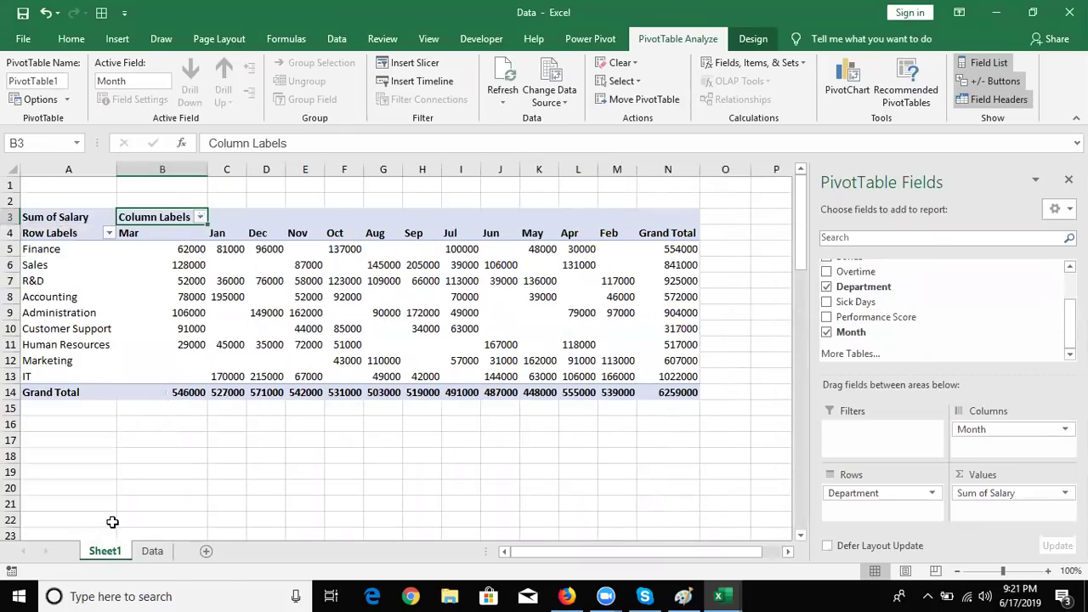
{"action": "left_click", "coordinate": [200, 218]}
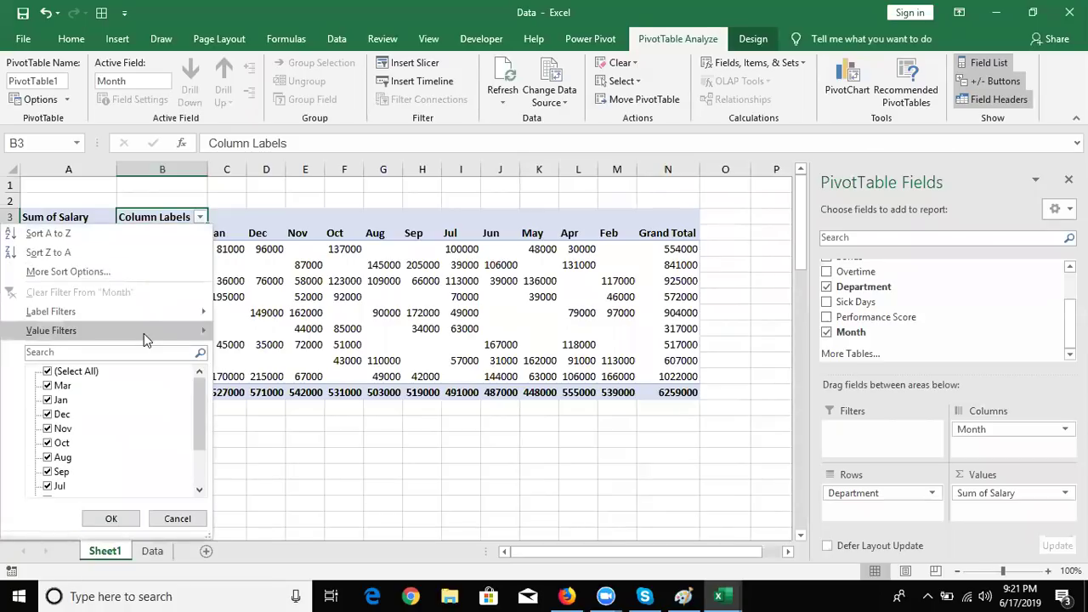
{"action": "mouse_move", "coordinate": [146, 330]}
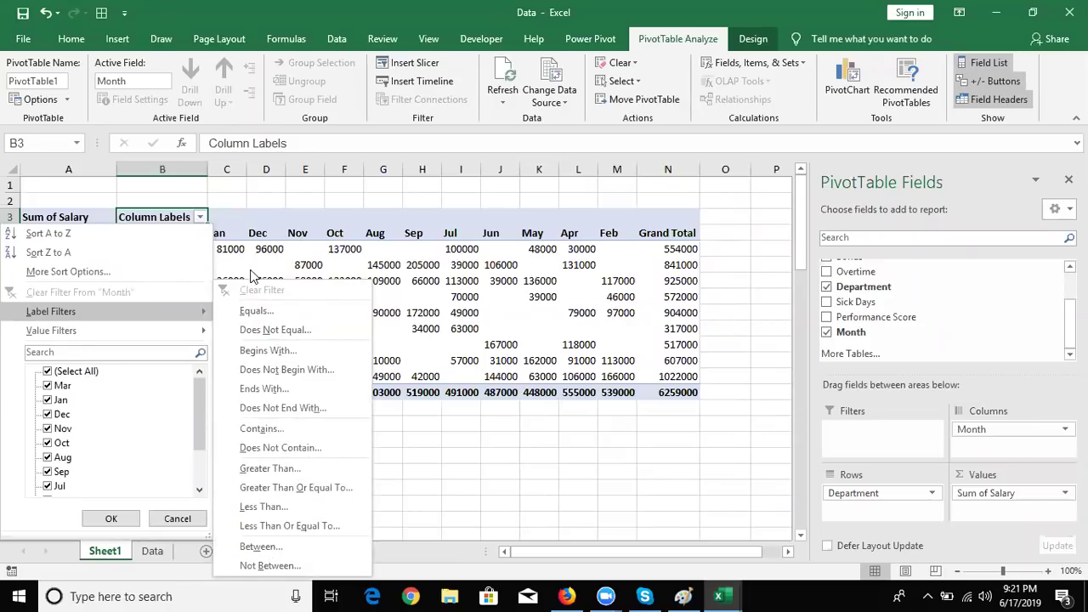
{"action": "mouse_move", "coordinate": [204, 332]}
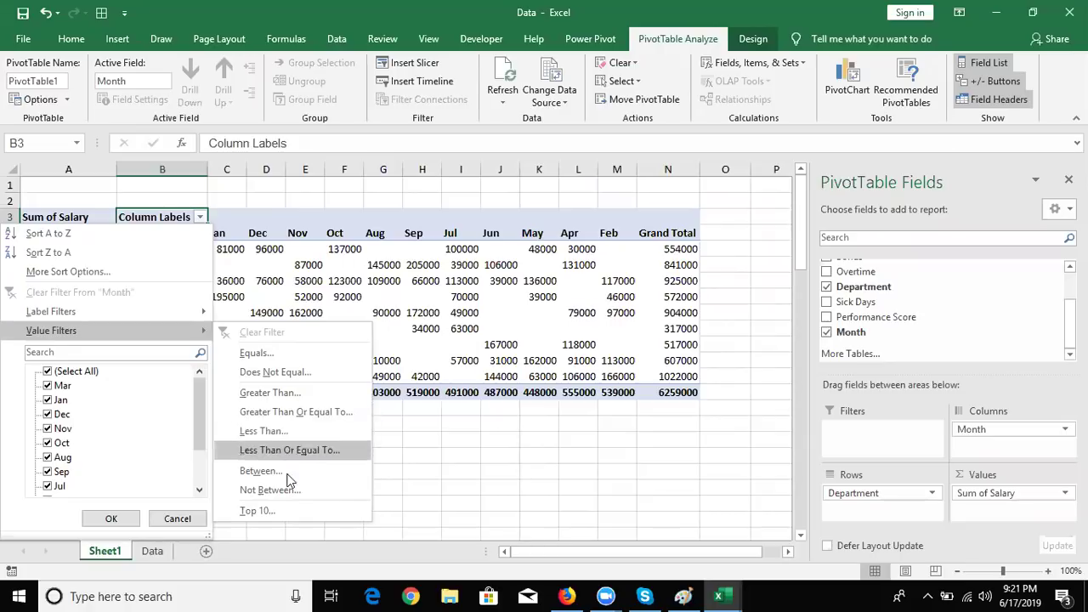
{"action": "left_click", "coordinate": [280, 508]}
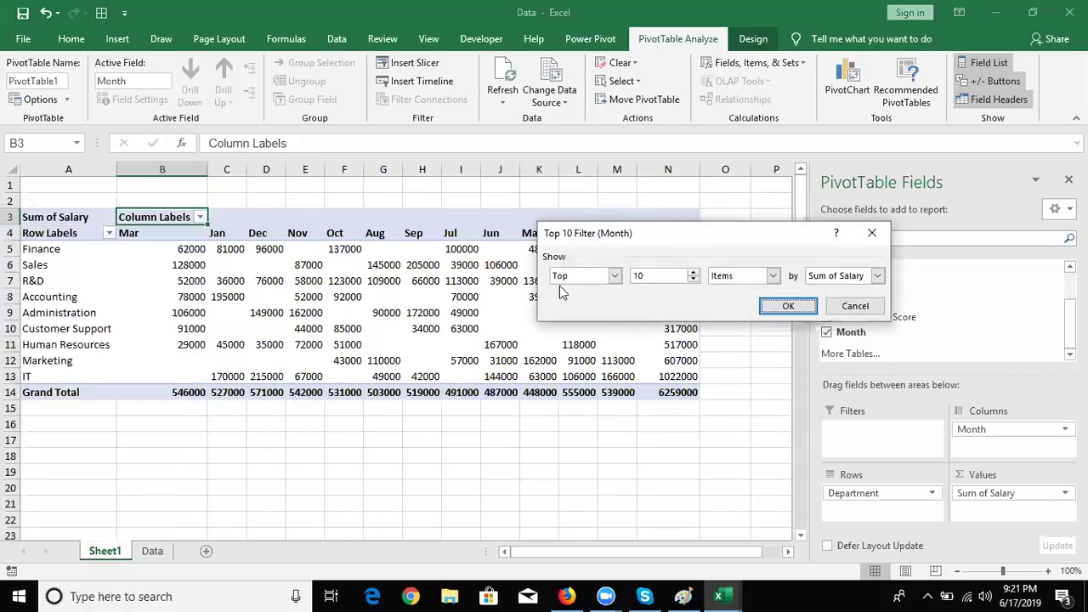
{"action": "double_click", "coordinate": [636, 277]}
{"action": "type", "text": "3"}
{"action": "key", "text": "Return"}
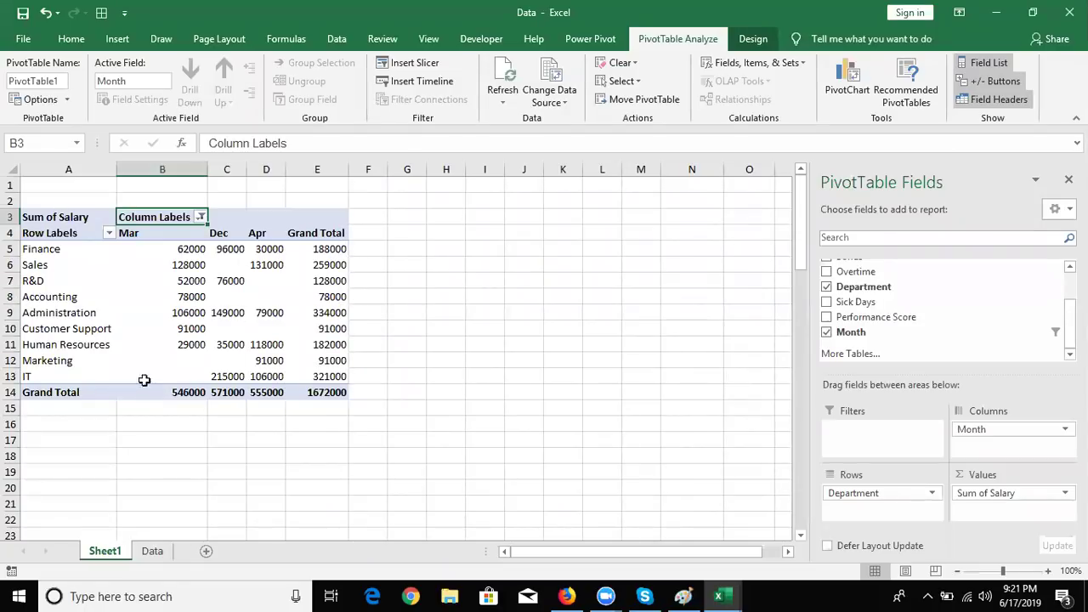
{"action": "left_click", "coordinate": [200, 217]}
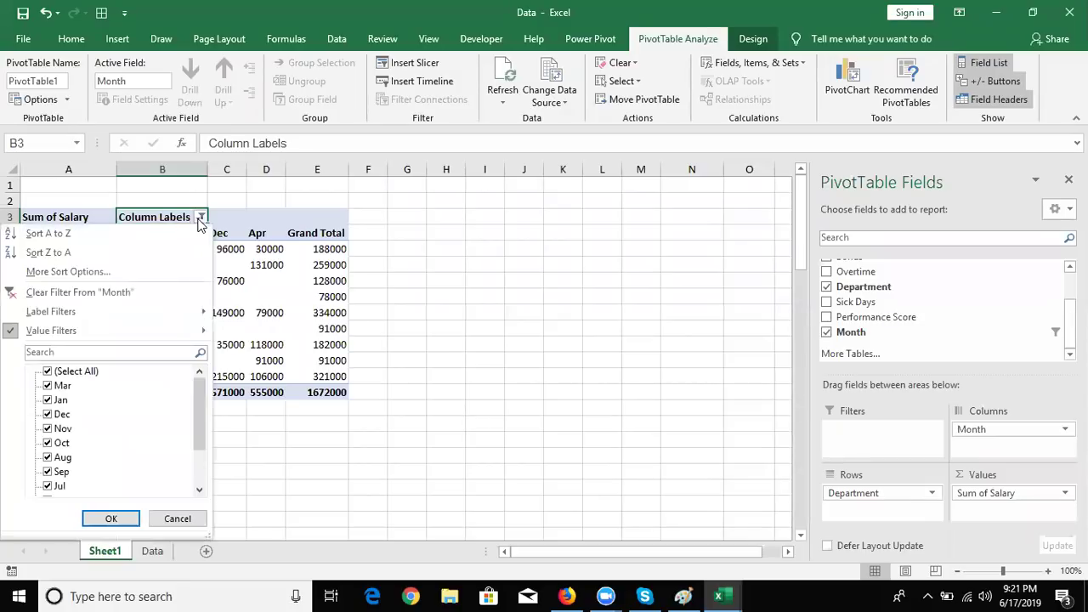
{"action": "left_click", "coordinate": [85, 291]}
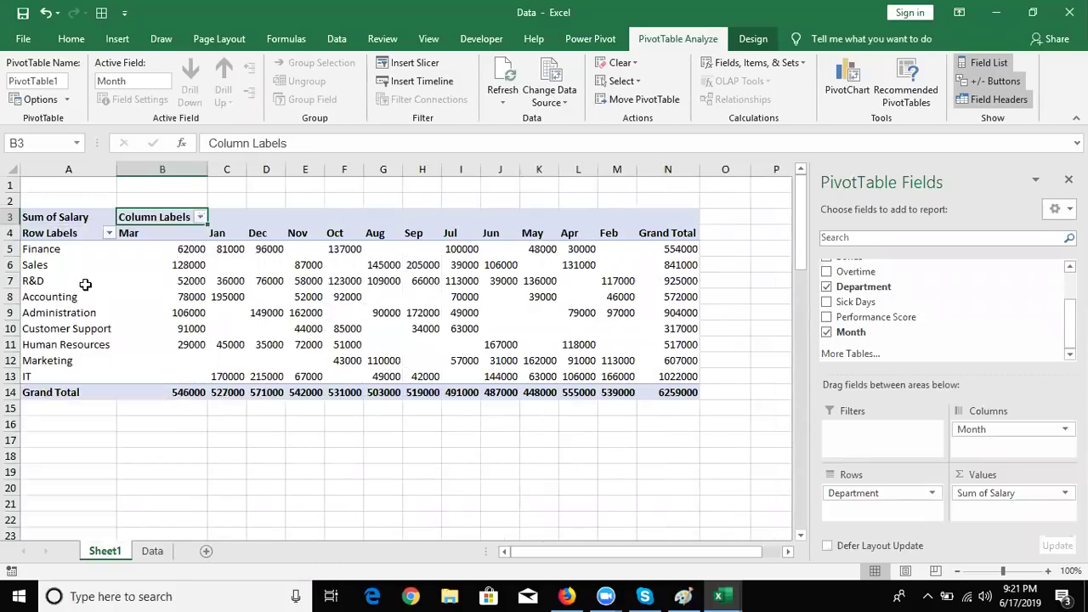
- Add Performance Score to the Filters area above the salary pivot
{"action": "left_click", "coordinate": [170, 297]}
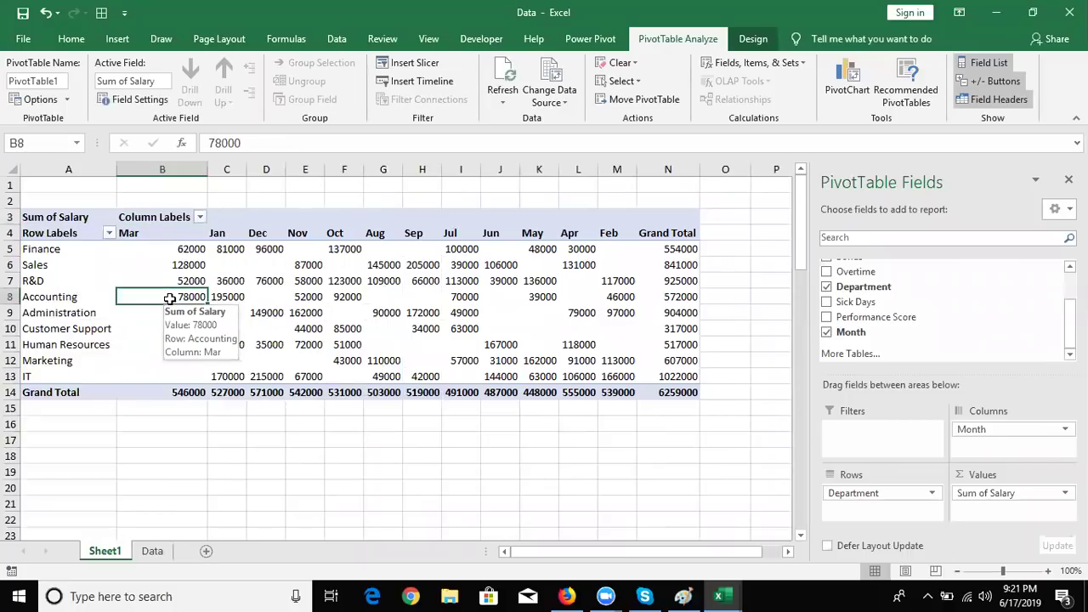
{"action": "scroll", "coordinate": [1054, 289], "scroll_direction": "up", "scroll_amount": 1}
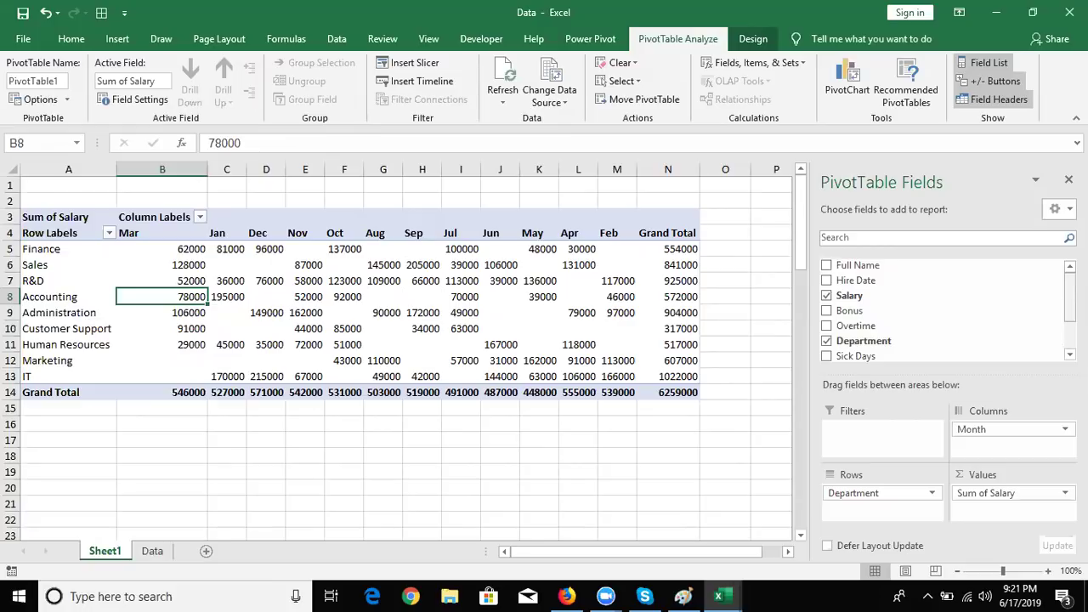
{"action": "scroll", "coordinate": [944, 310], "scroll_direction": "down", "scroll_amount": 1}
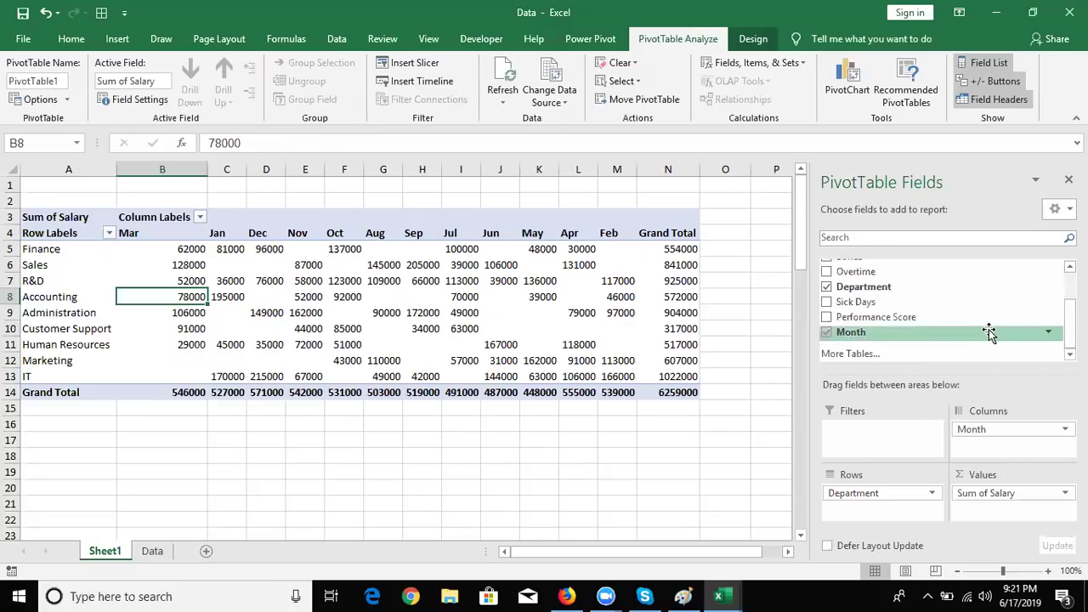
{"action": "left_click_drag", "start_coordinate": [981, 322], "coordinate": [881, 453]}
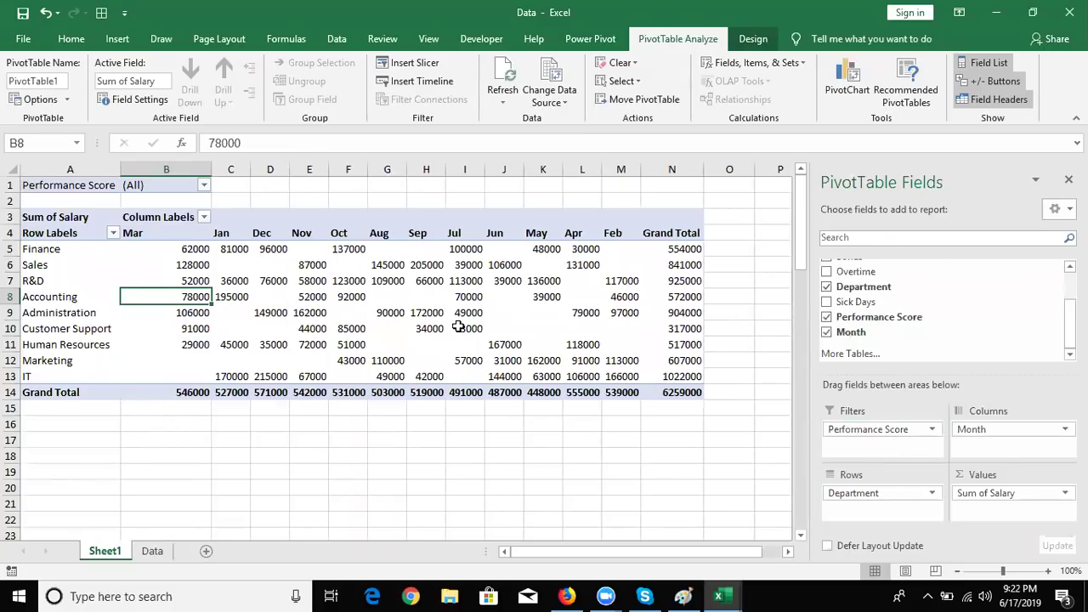
- Filter the pivot to Performance Score 2
{"action": "left_click", "coordinate": [102, 192]}
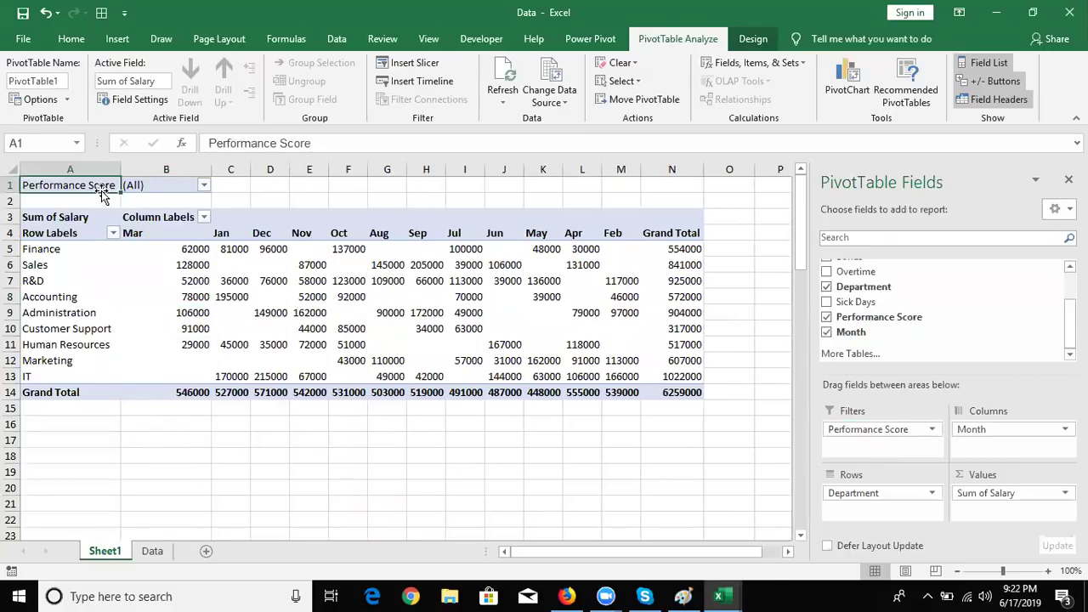
{"action": "left_click", "coordinate": [148, 185]}
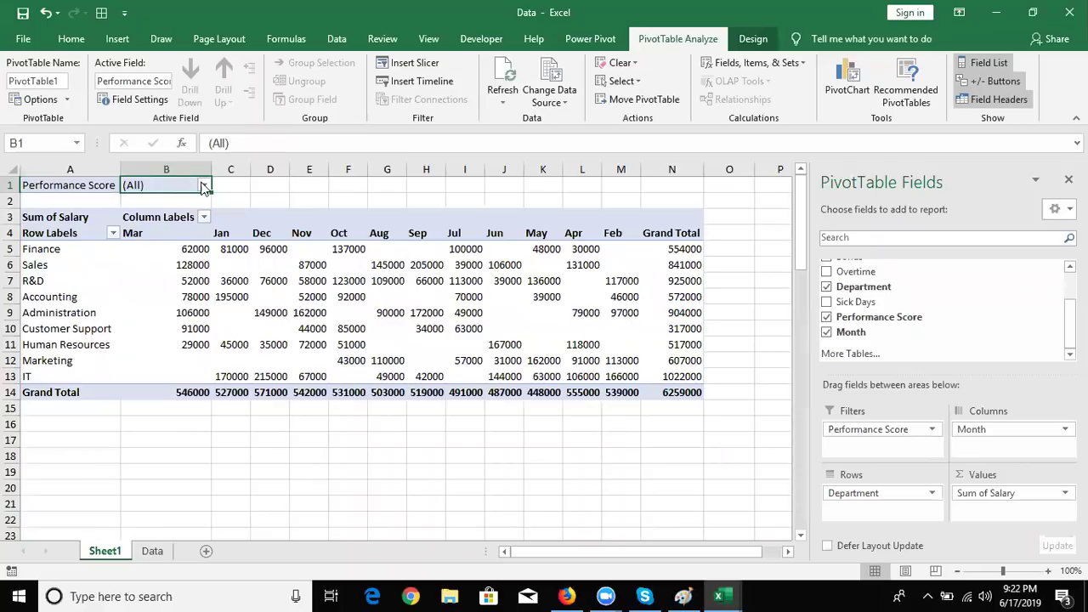
{"action": "left_click", "coordinate": [204, 185]}
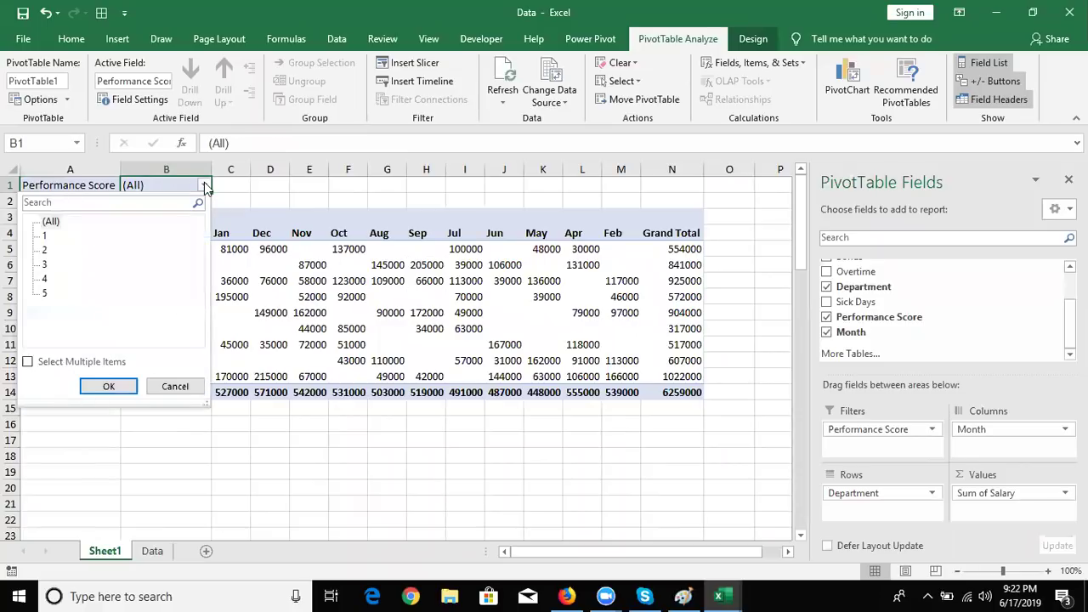
{"action": "left_click", "coordinate": [108, 386]}
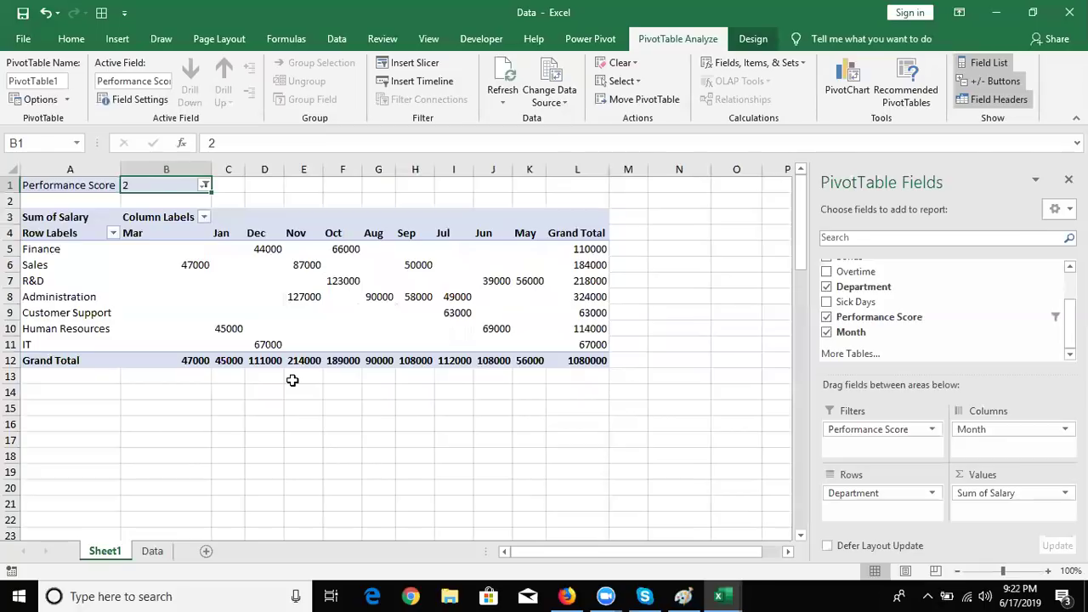
- Set the Performance Score filter back to (All)
{"action": "left_click", "coordinate": [205, 184]}
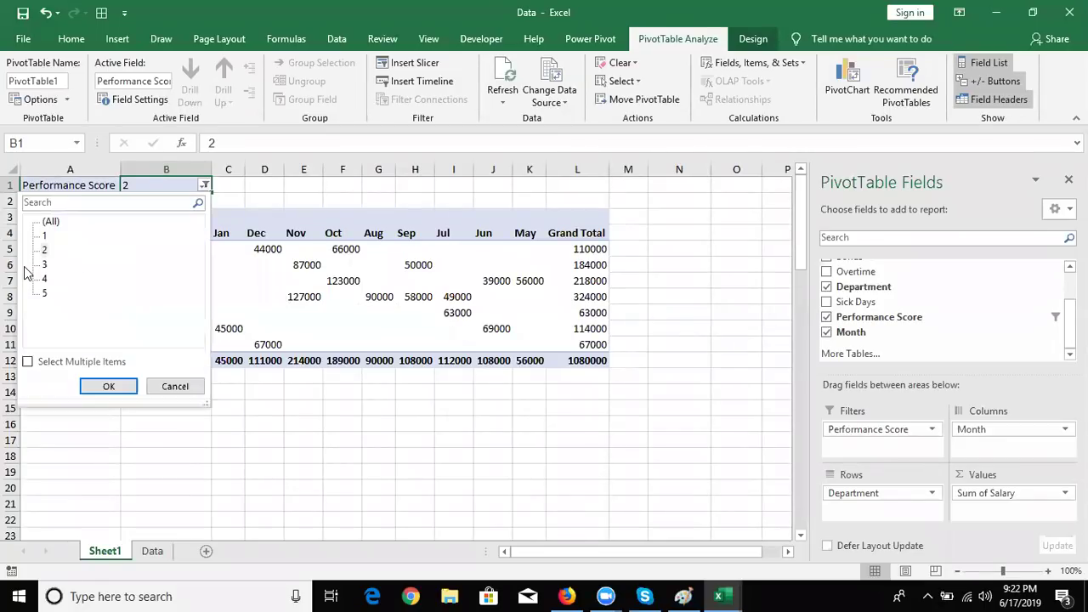
{"action": "left_click", "coordinate": [51, 222]}
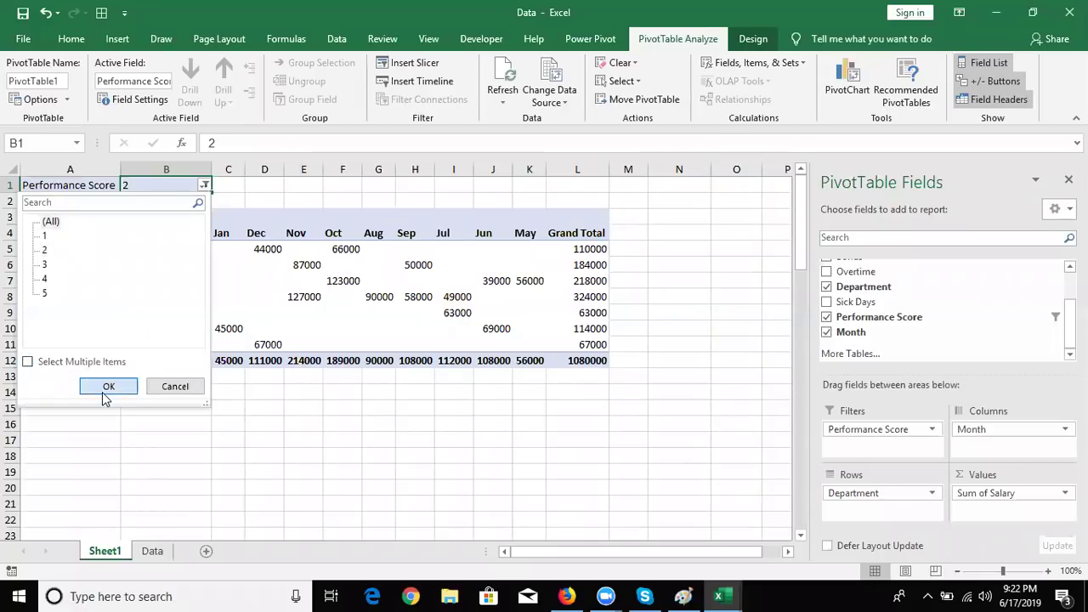
{"action": "left_click", "coordinate": [107, 390]}
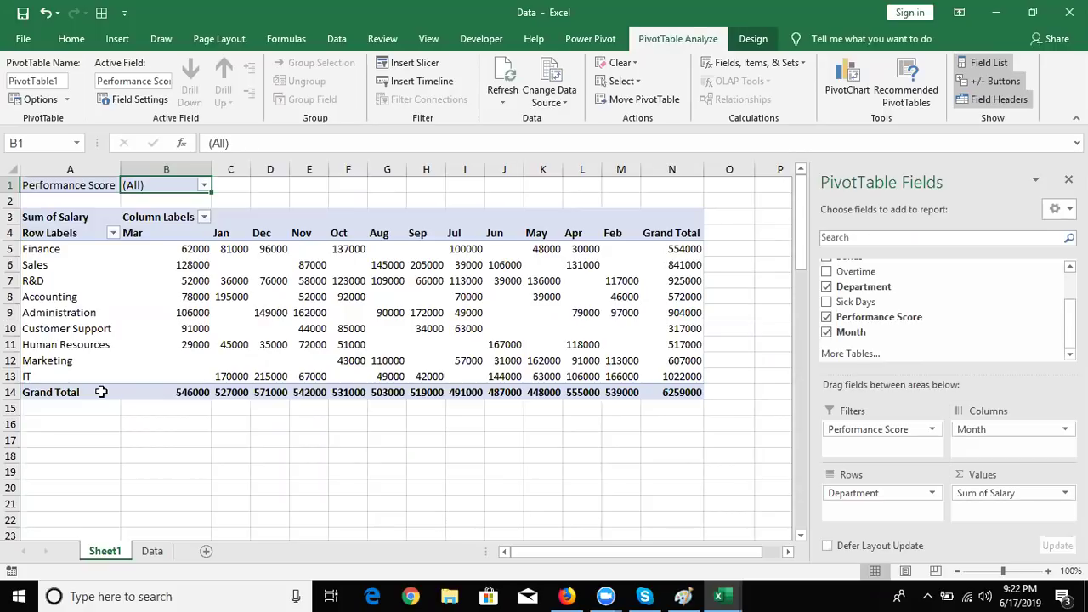
{"action": "left_click", "coordinate": [55, 271]}
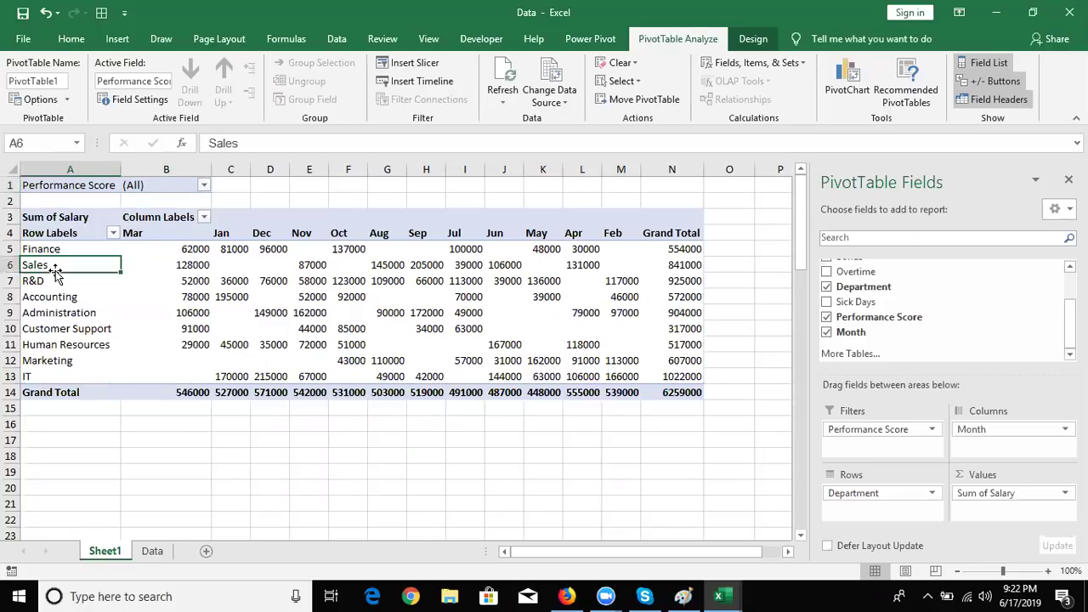
- Select the Marketing and Sales row labels and group them into Group1
{"action": "left_click", "coordinate": [59, 364]}
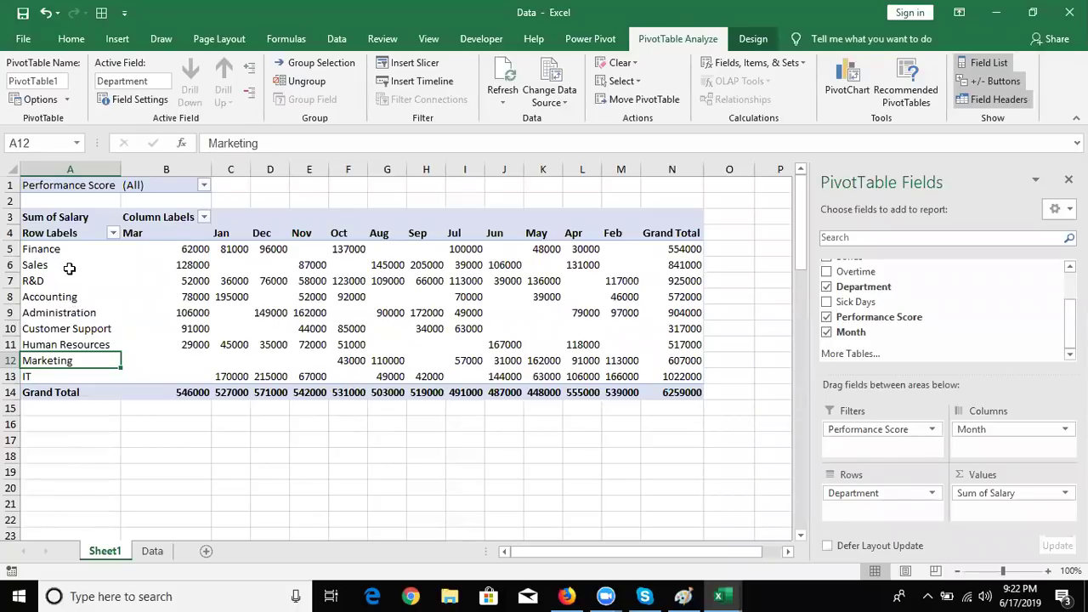
{"action": "left_click", "coordinate": [69, 267], "text": "ctrl"}
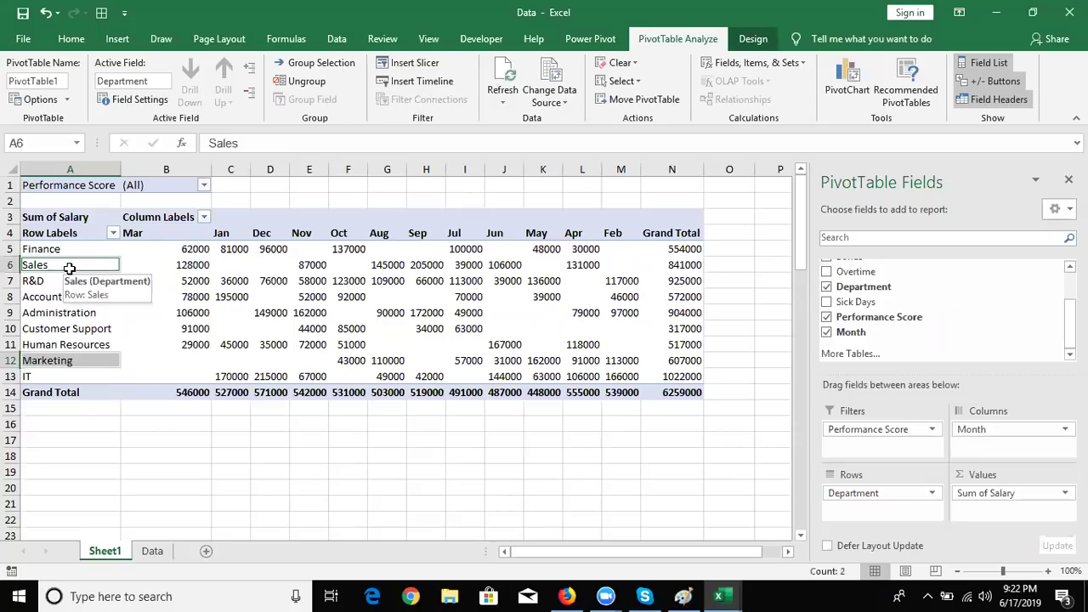
{"action": "right_click", "coordinate": [70, 267]}
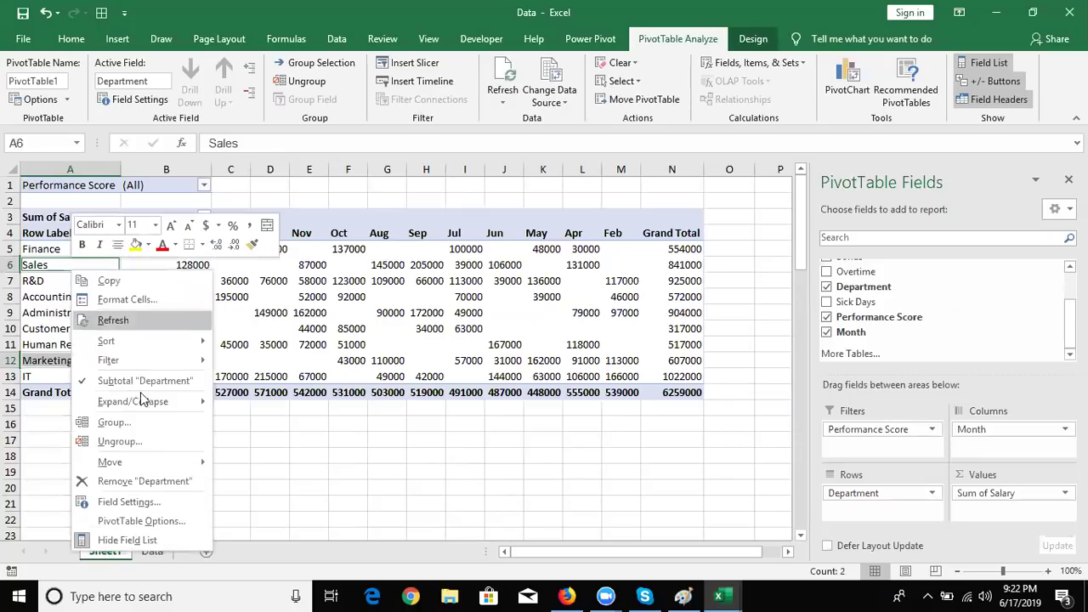
{"action": "left_click", "coordinate": [113, 423]}
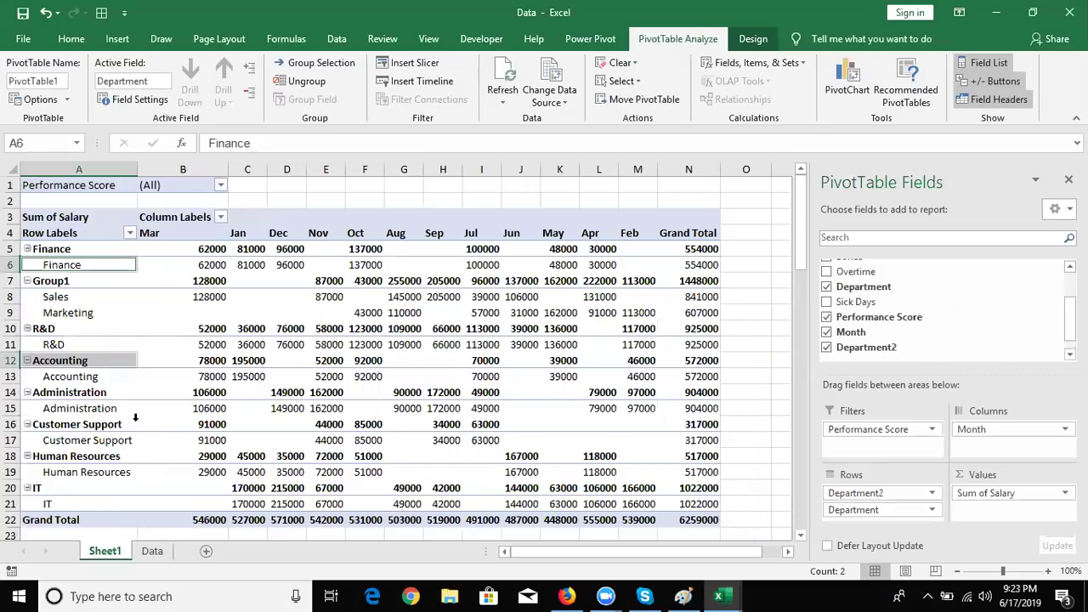
- Remove Department from Rows, then type 'sales & Mkt', accidentally renaming the R&D label
{"action": "left_click", "coordinate": [75, 282]}
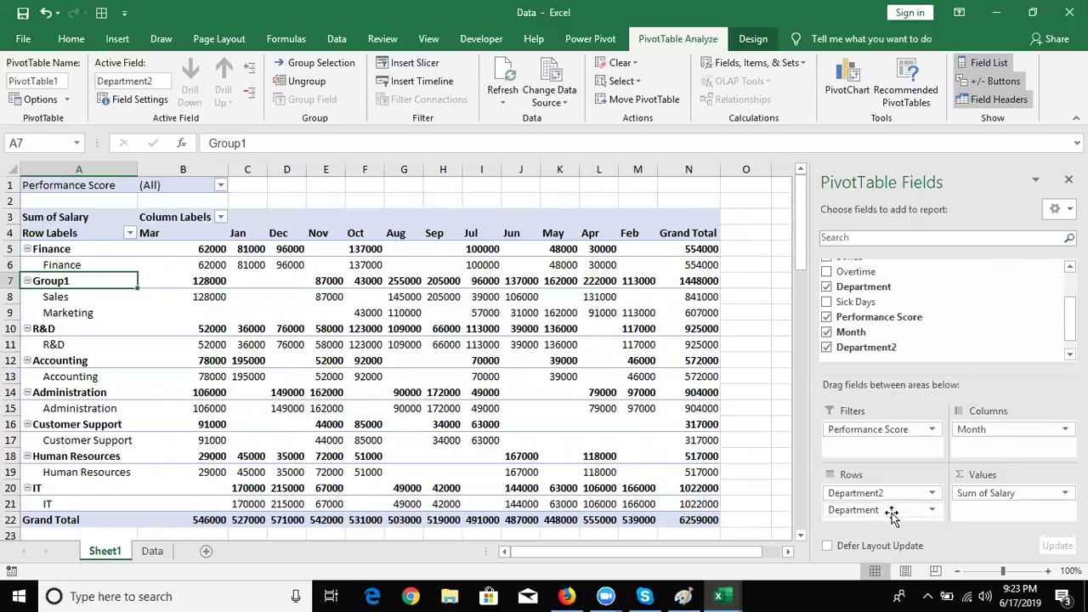
{"action": "left_click_drag", "start_coordinate": [891, 515], "coordinate": [861, 302]}
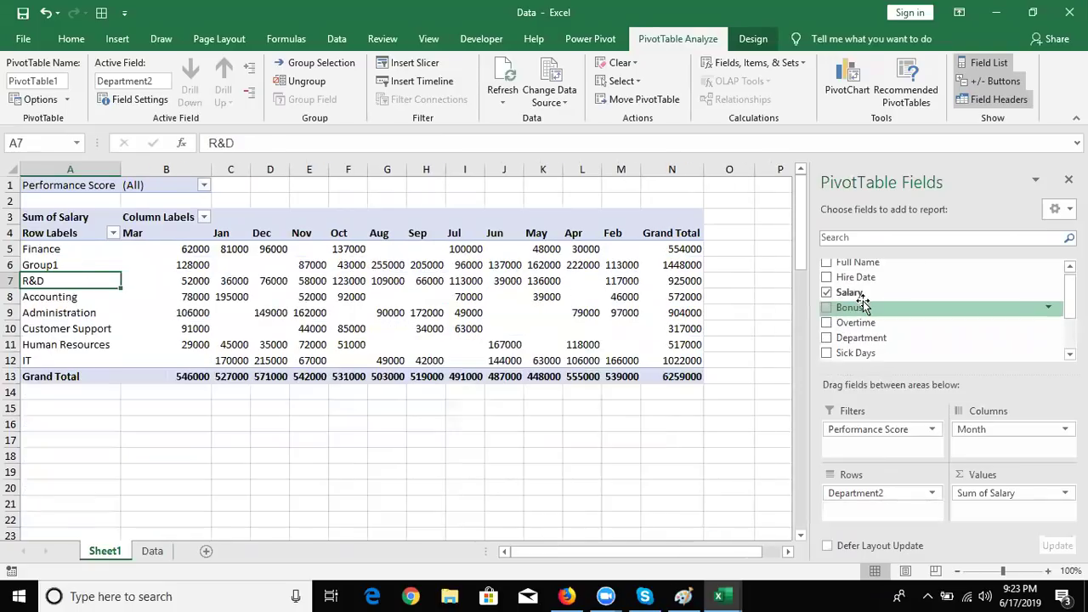
{"action": "left_click", "coordinate": [91, 268]}
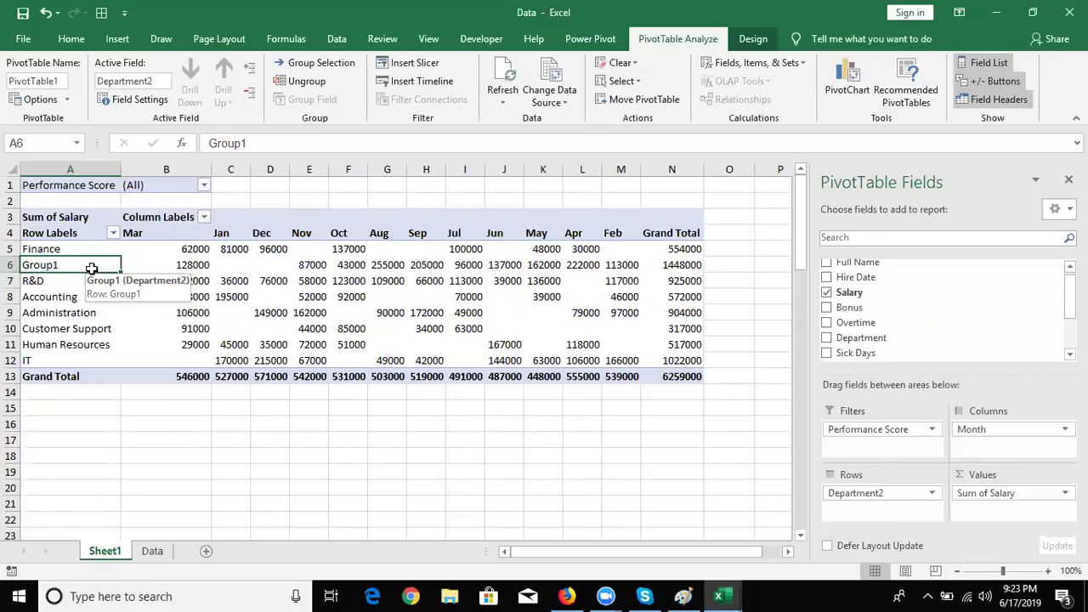
{"action": "key", "text": "Down"}
{"action": "type", "text": "sales"}
{"action": "type", "text": " & &"}
{"action": "key", "text": "BackSpace"}
{"action": "type", "text": "Mkt"}
{"action": "key", "text": "Return"}
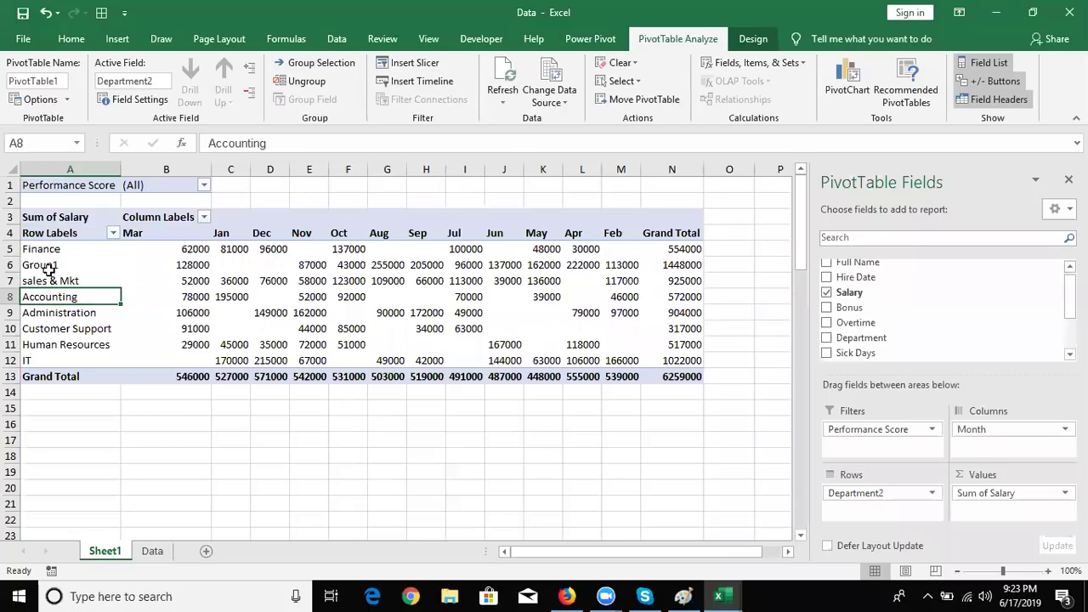
- Undo the accidental rename of the R&D label
{"action": "left_click", "coordinate": [53, 266]}
{"action": "left_click", "coordinate": [53, 280]}
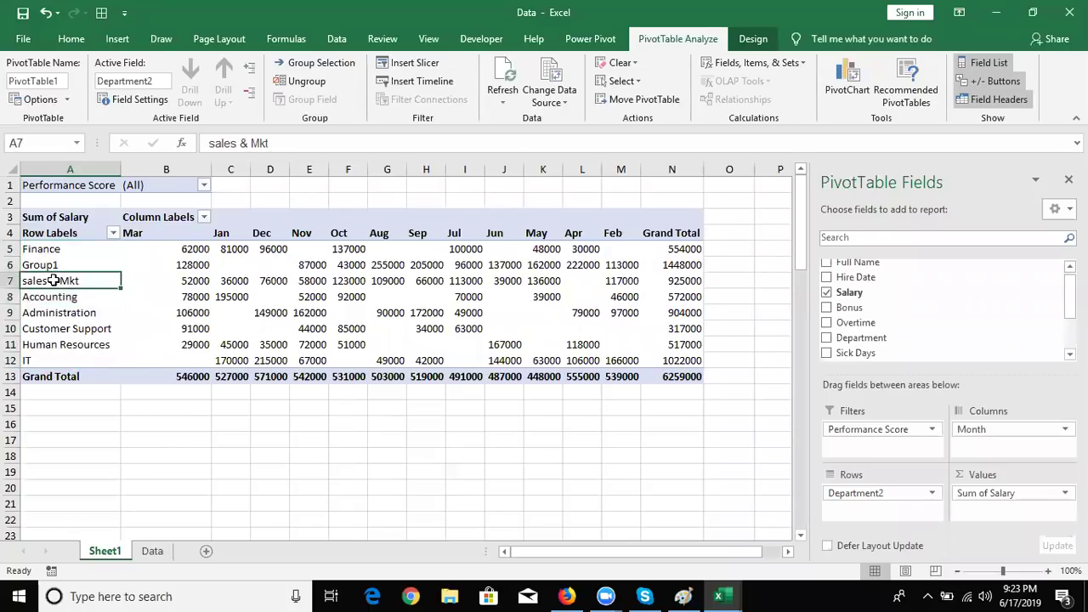
{"action": "key", "text": "ctrl+z"}
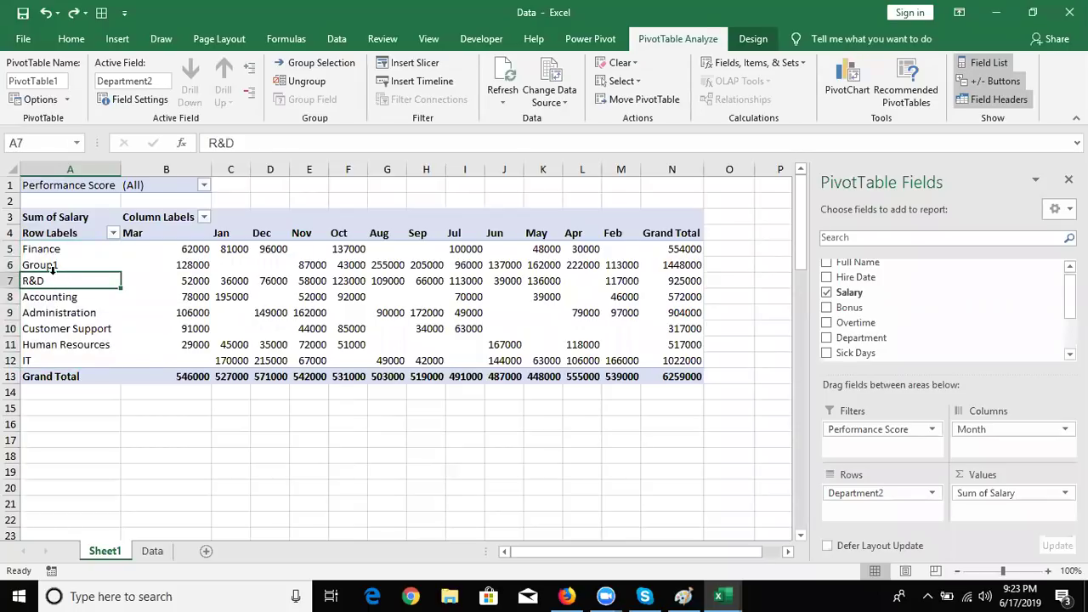
- Rename the Group1 label to 'Sales & /mkt'
{"action": "left_click", "coordinate": [56, 265]}
{"action": "left_click", "coordinate": [59, 266]}
{"action": "type", "text": "Sales & /mkt"}
{"action": "key", "text": "Return"}
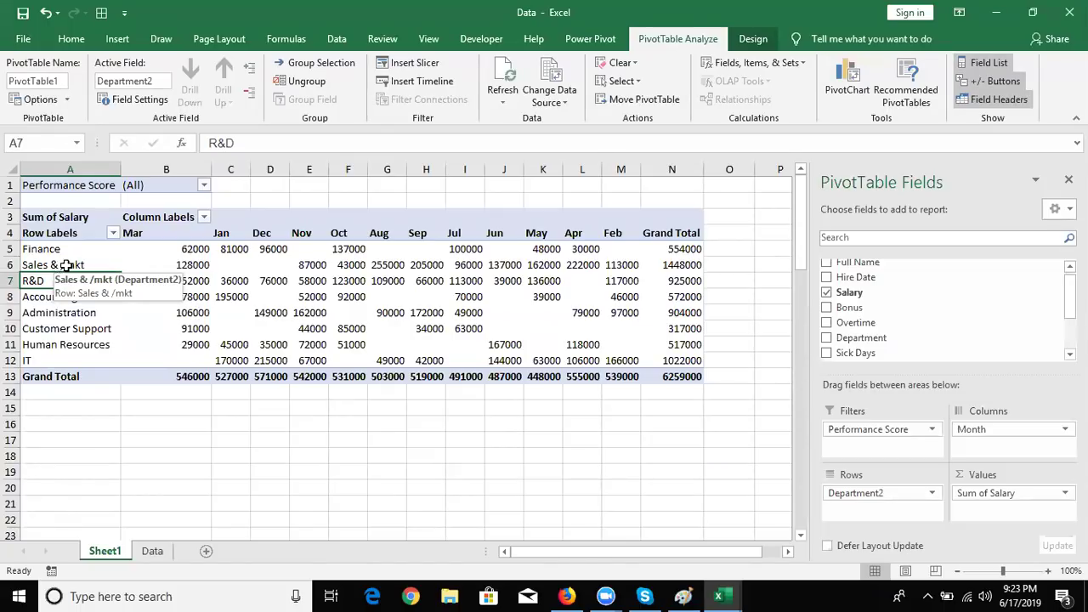
{"action": "left_click", "coordinate": [66, 266]}
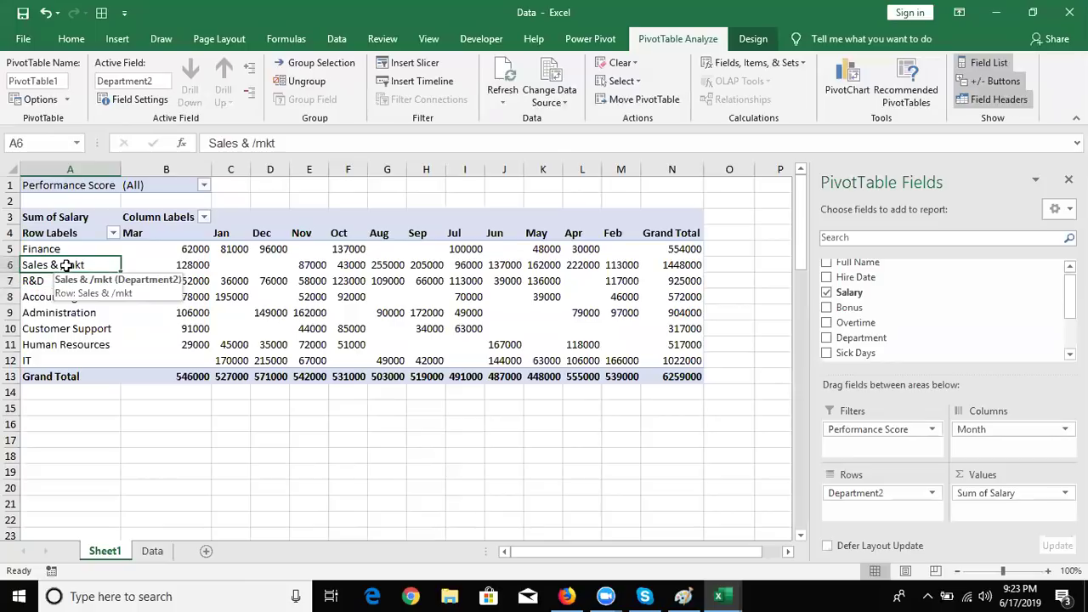
- Insert a PivotTable from the Data sheet on a new sheet with Salary rows and Count of Full Name
{"action": "left_click", "coordinate": [154, 551]}
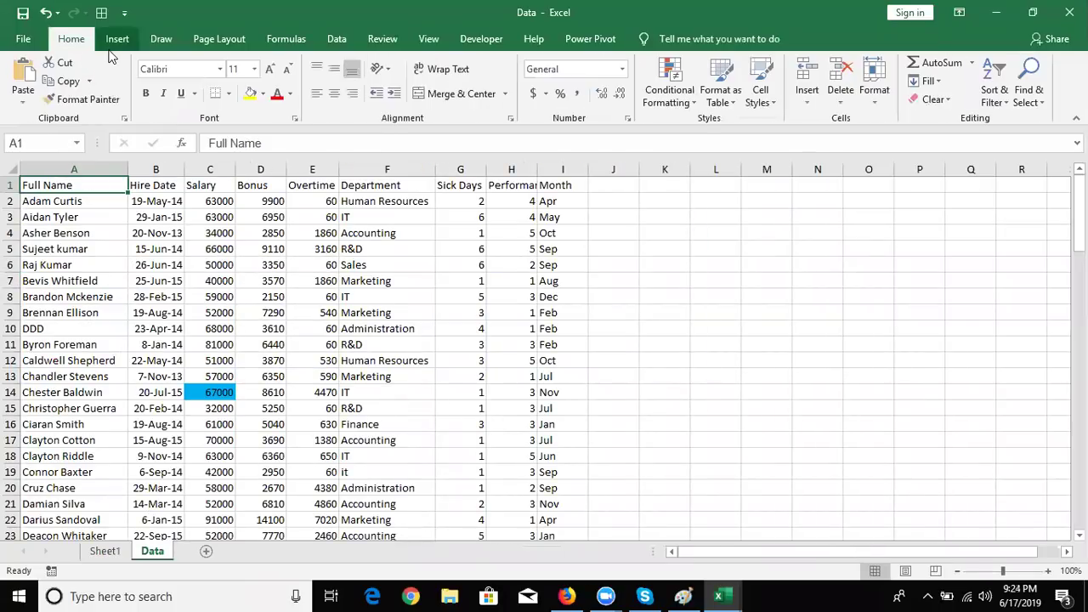
{"action": "left_click", "coordinate": [116, 40]}
{"action": "left_click", "coordinate": [45, 71]}
{"action": "left_click", "coordinate": [765, 391]}
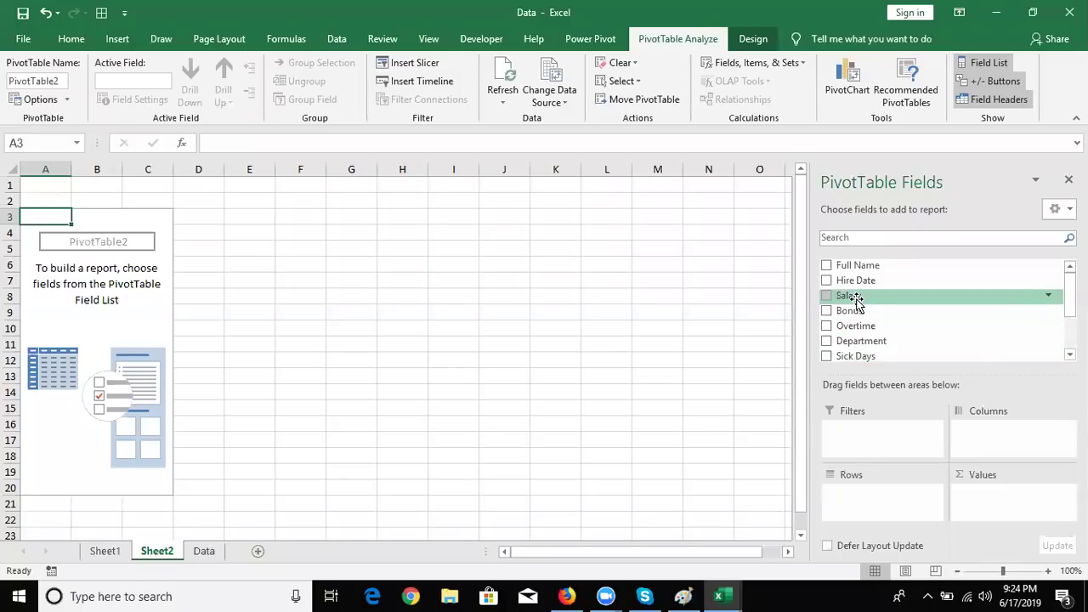
{"action": "left_click_drag", "start_coordinate": [855, 301], "coordinate": [850, 493]}
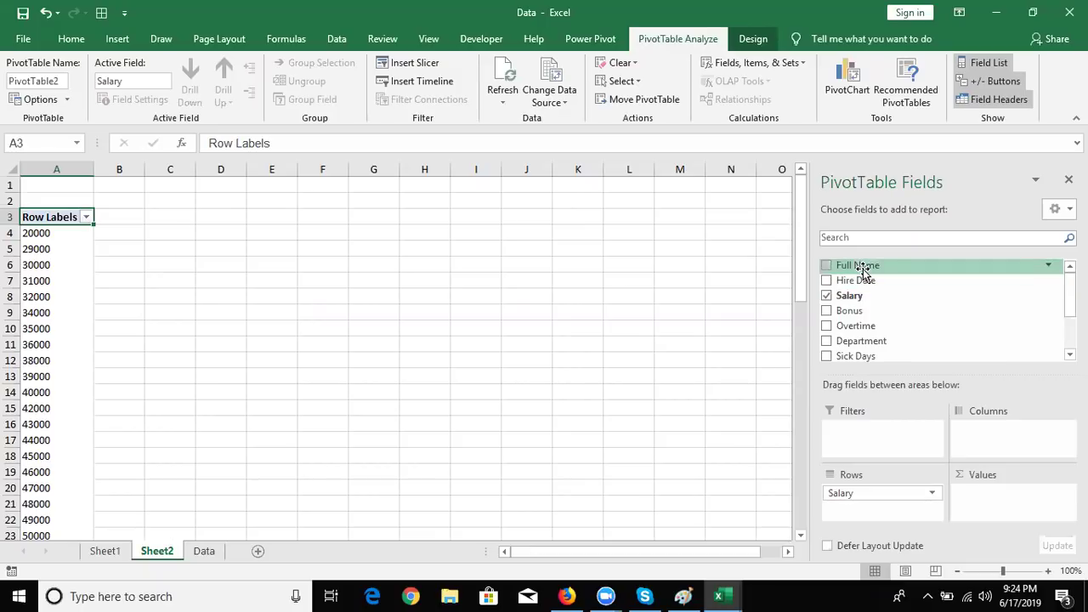
{"action": "left_click_drag", "start_coordinate": [863, 268], "coordinate": [1001, 515]}
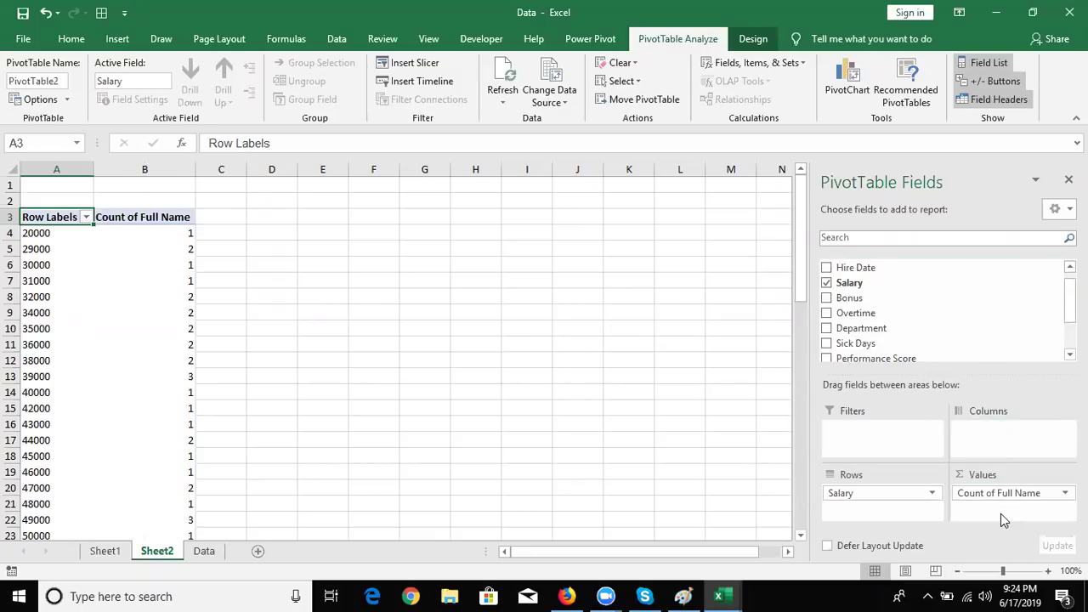
{"action": "left_click", "coordinate": [40, 264]}
{"action": "left_click", "coordinate": [48, 264]}
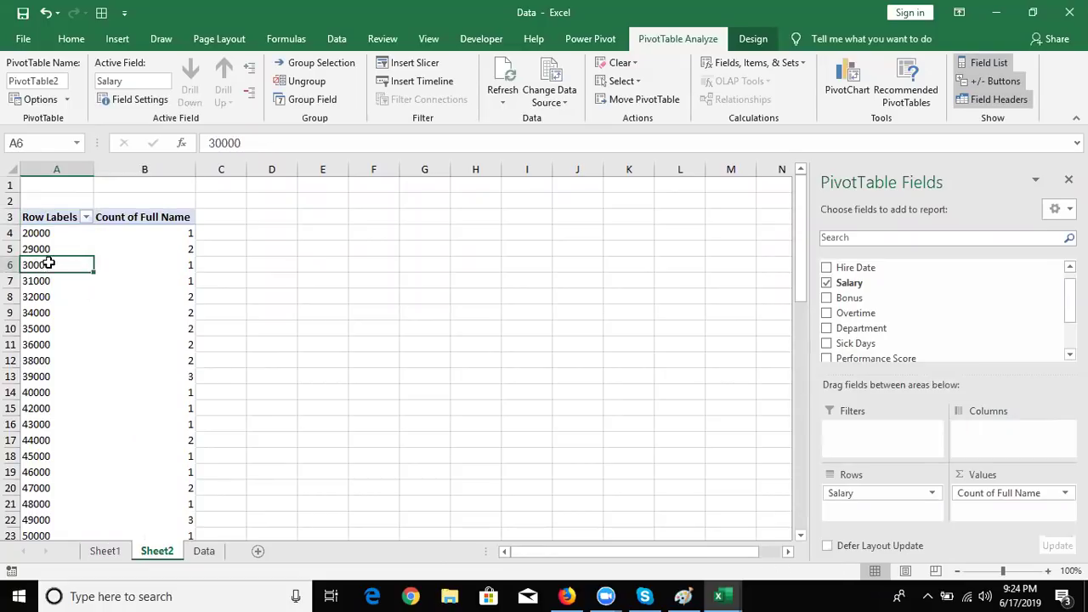
{"action": "right_click", "coordinate": [48, 264]}
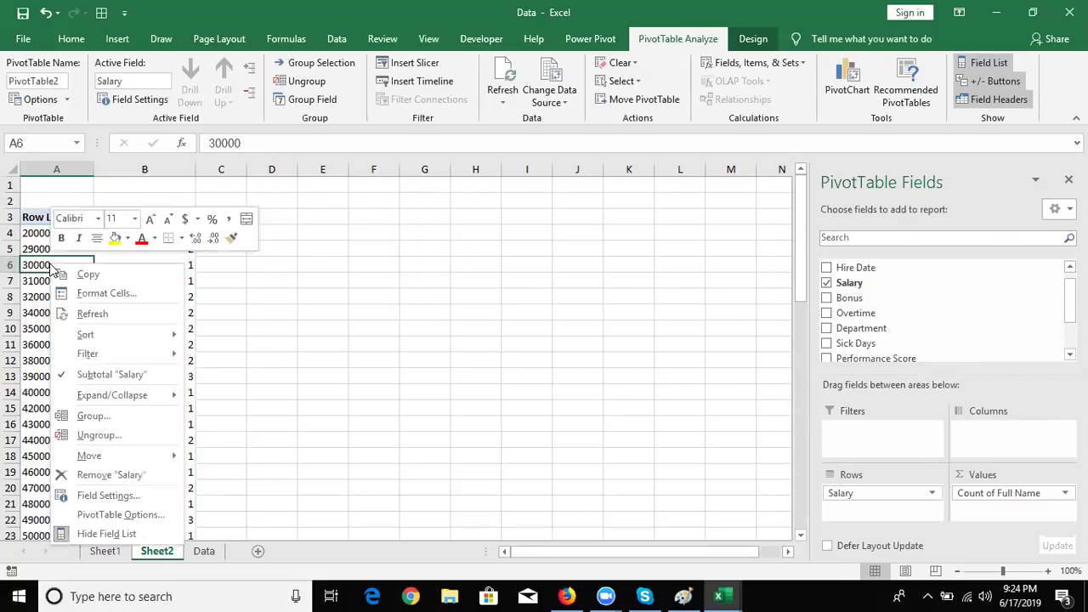
{"action": "left_click", "coordinate": [78, 418]}
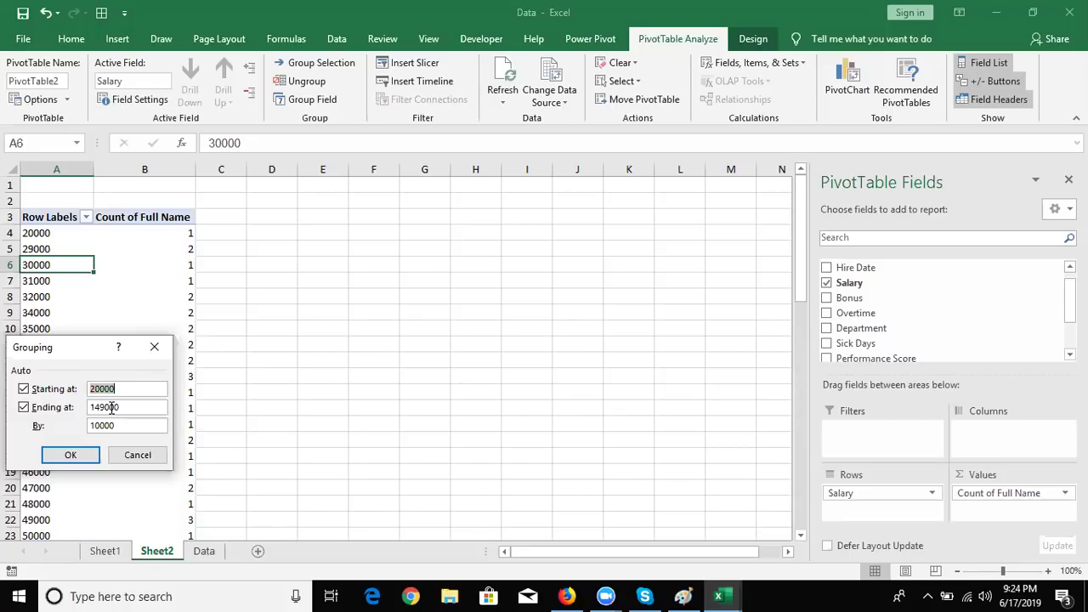
{"action": "type", "text": "0"}
{"action": "double_click", "coordinate": [110, 425]}
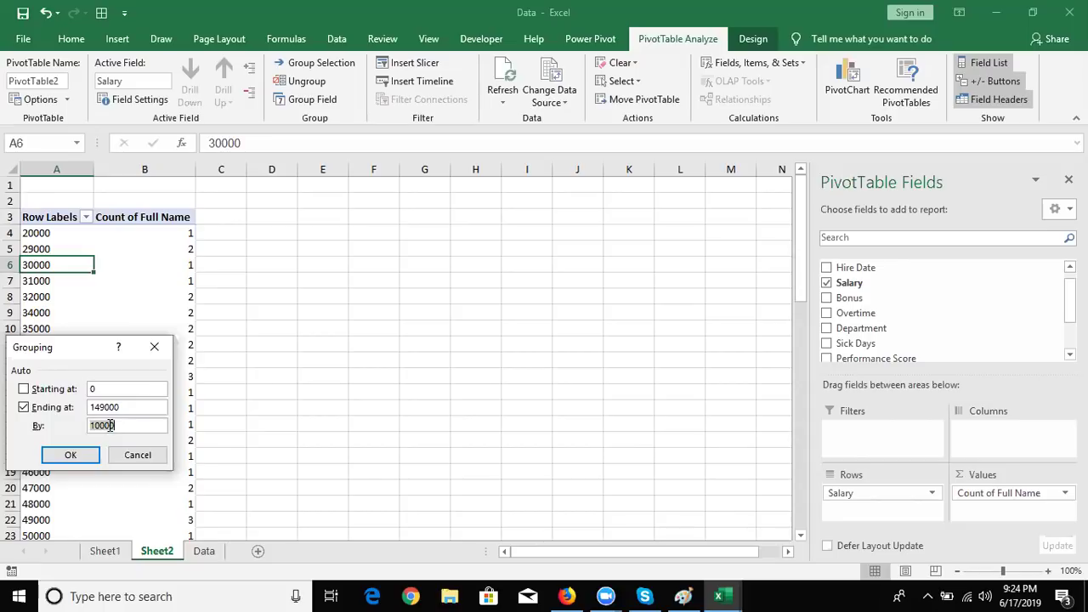
{"action": "type", "text": "10000"}
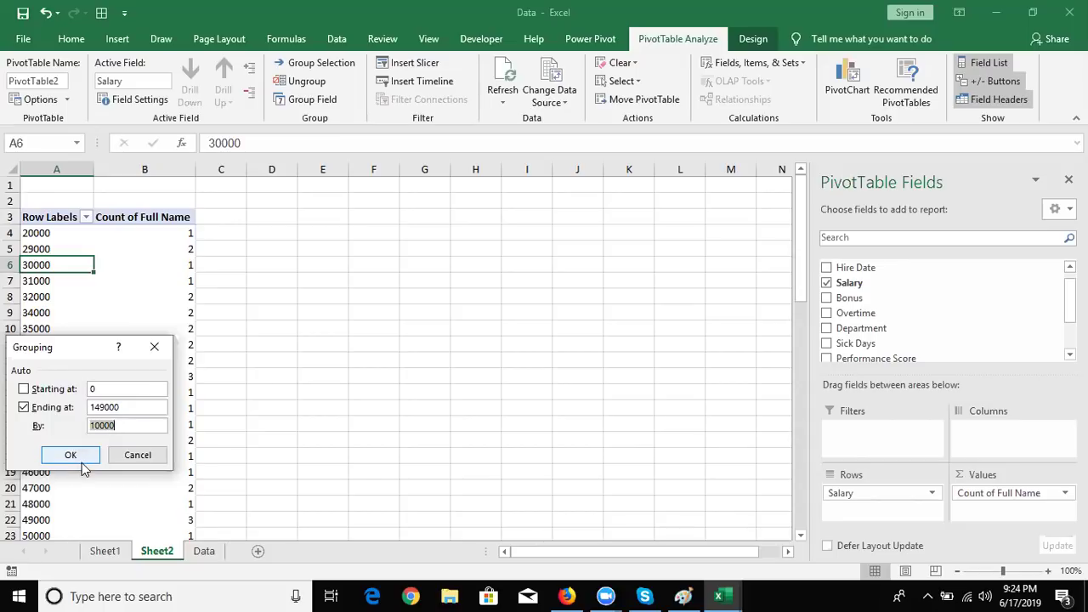
{"action": "left_click", "coordinate": [80, 454]}
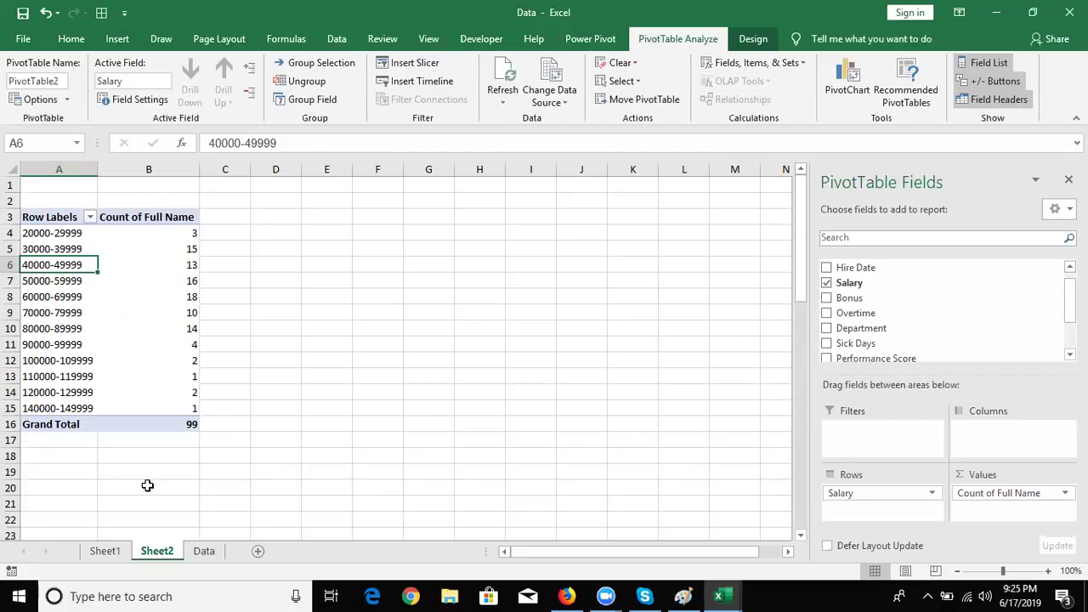
- Insert a PivotTable from the Data sheet on a new worksheet with Hire Date rows and Count of Full Name
{"action": "left_click", "coordinate": [204, 551]}
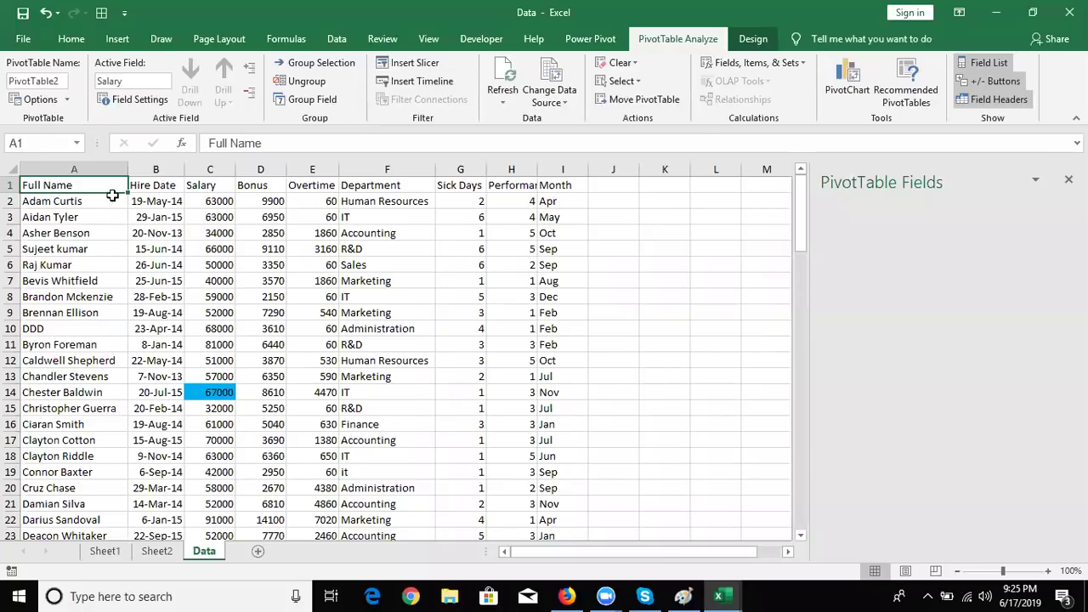
{"action": "left_click", "coordinate": [119, 40]}
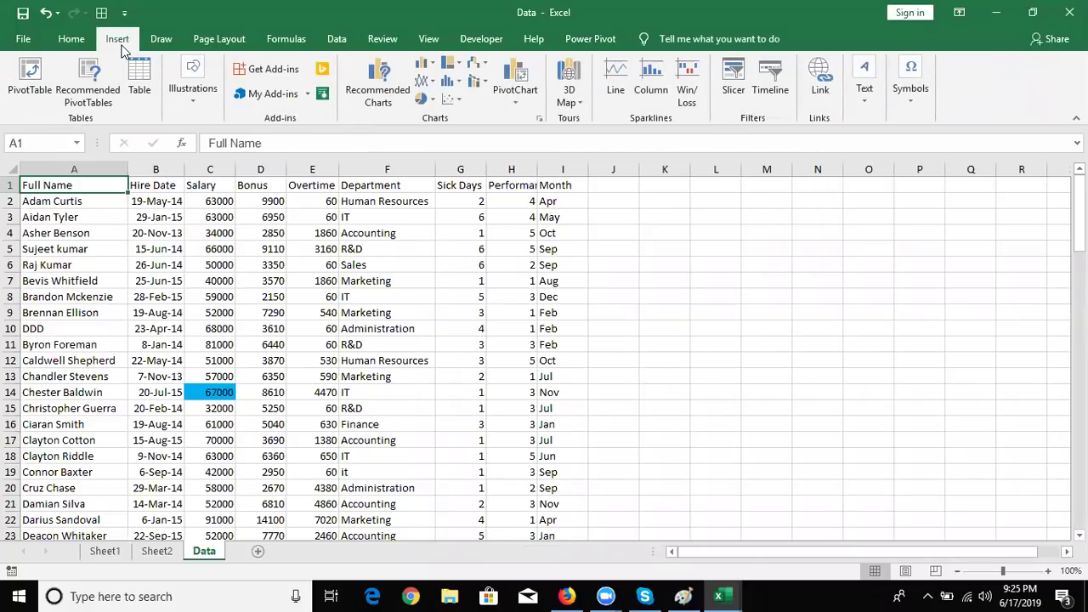
{"action": "left_click", "coordinate": [41, 74]}
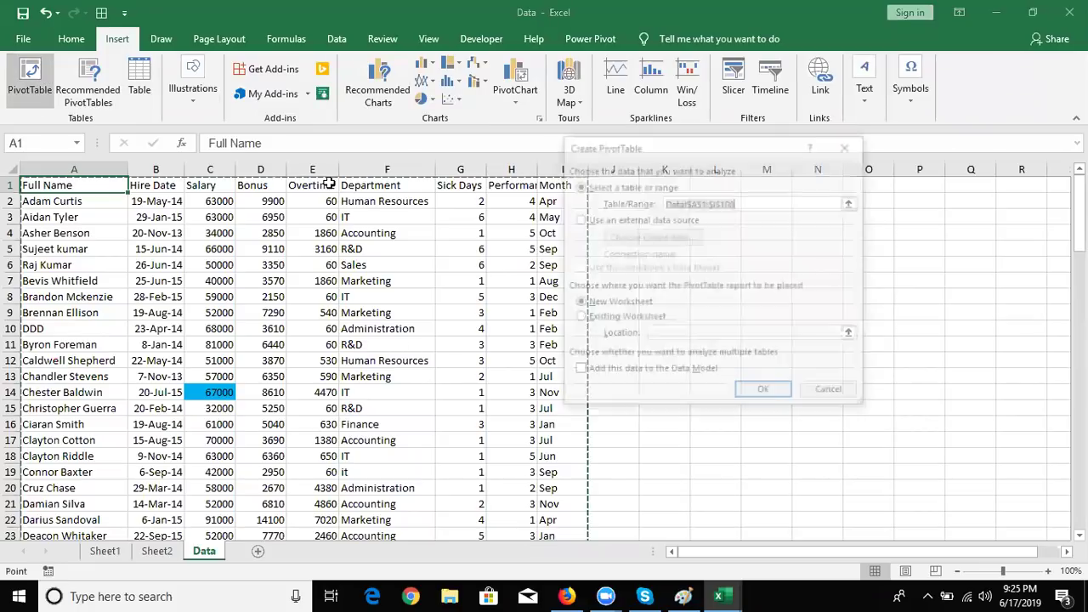
{"action": "left_click", "coordinate": [756, 389]}
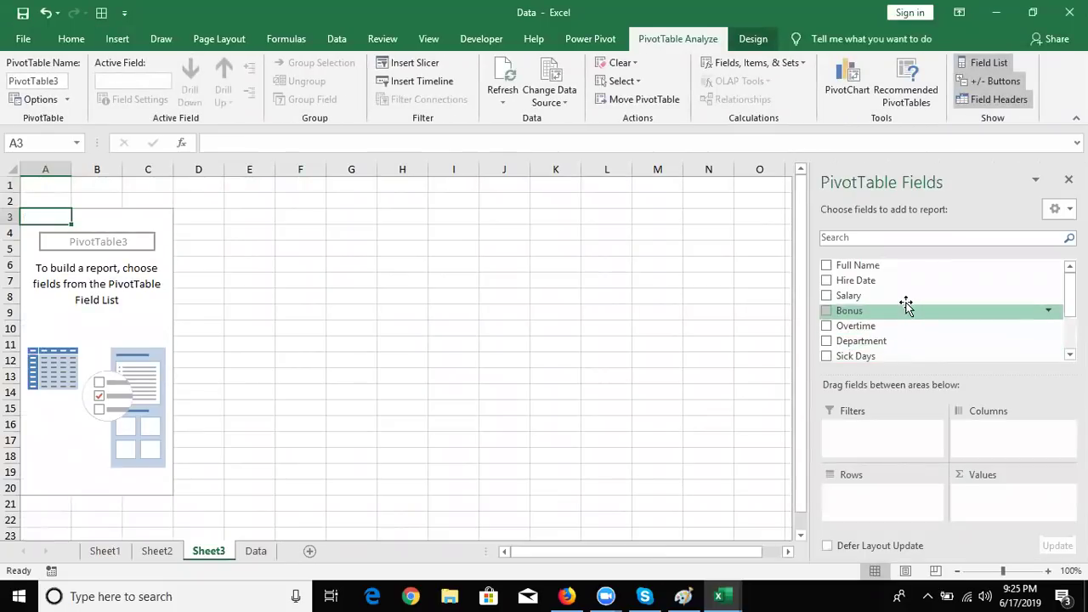
{"action": "left_click_drag", "start_coordinate": [899, 285], "coordinate": [878, 512]}
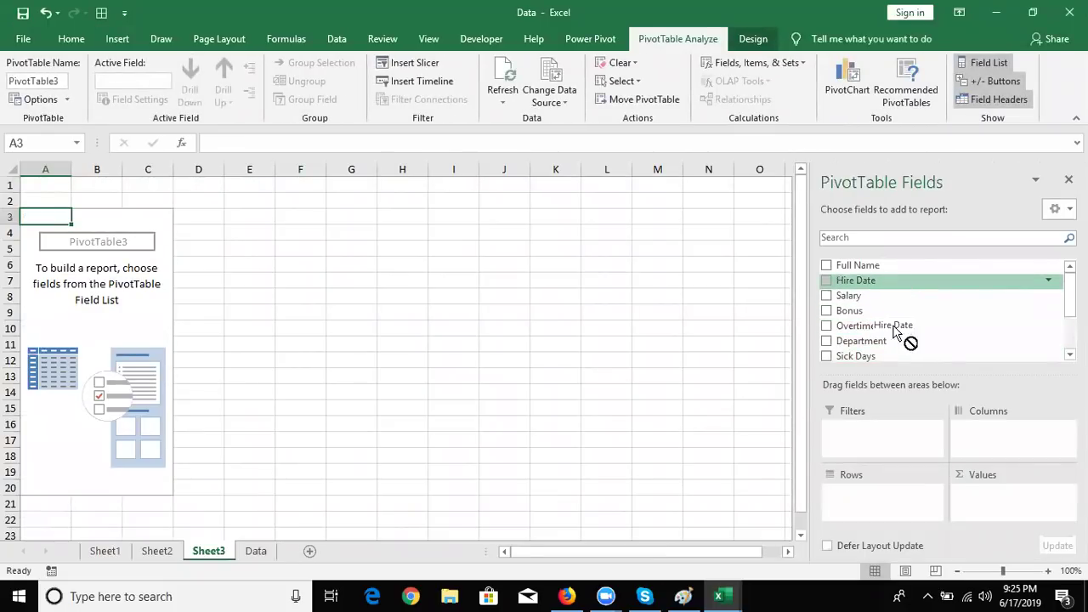
{"action": "left_click_drag", "start_coordinate": [893, 267], "coordinate": [1011, 508]}
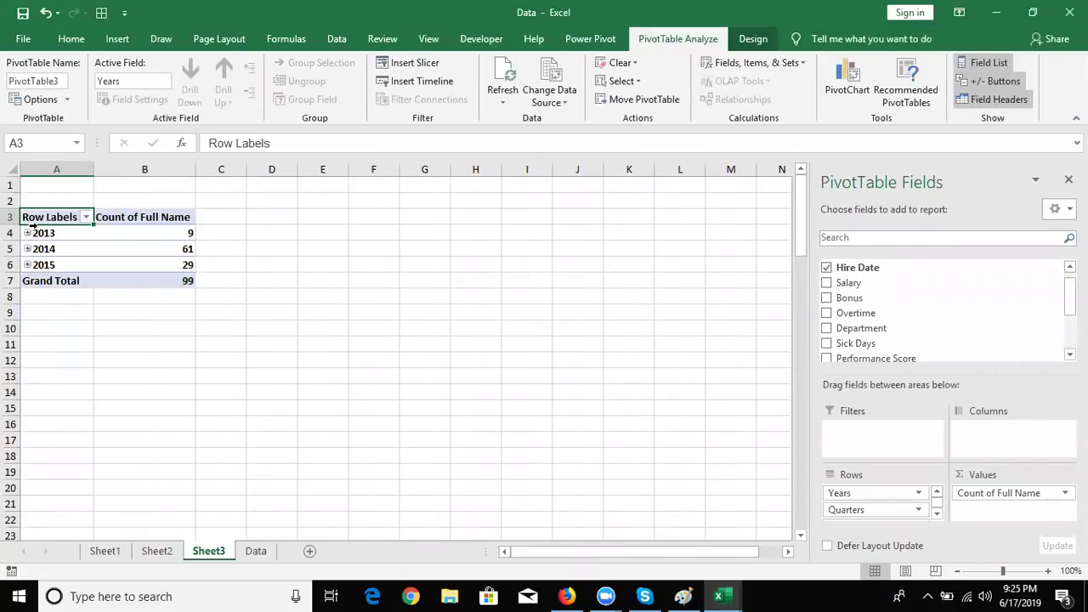
- Expand 2013 and Qtr4, then ungroup the dates into individual hire dates
{"action": "left_click", "coordinate": [27, 233]}
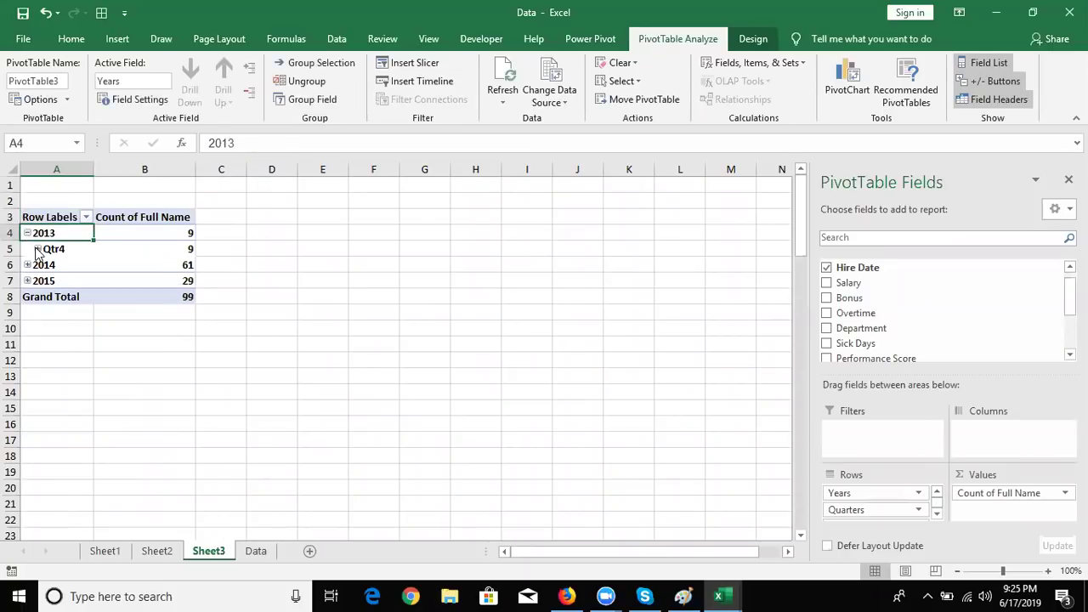
{"action": "left_click", "coordinate": [37, 248]}
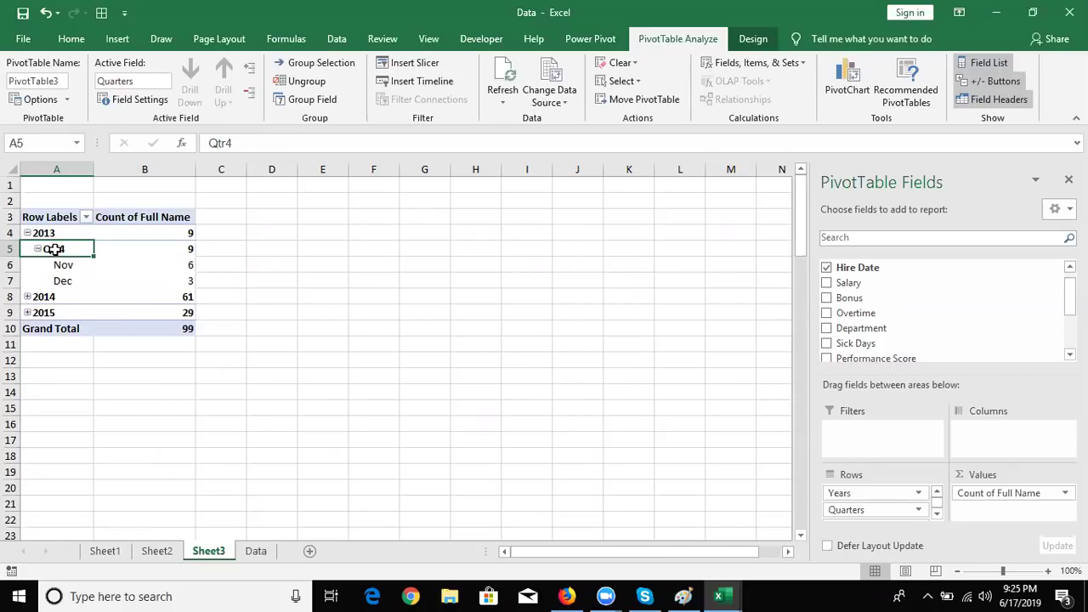
{"action": "right_click", "coordinate": [54, 248]}
{"action": "left_click", "coordinate": [129, 416]}
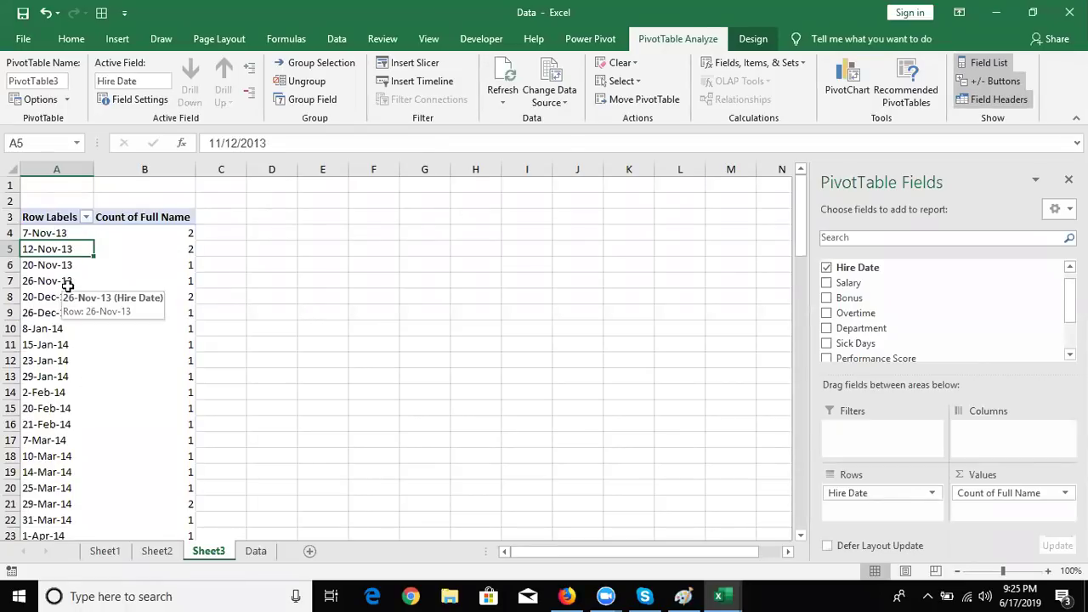
- Group hire dates by Months and Years, then move Years to the columns area
{"action": "right_click", "coordinate": [68, 284]}
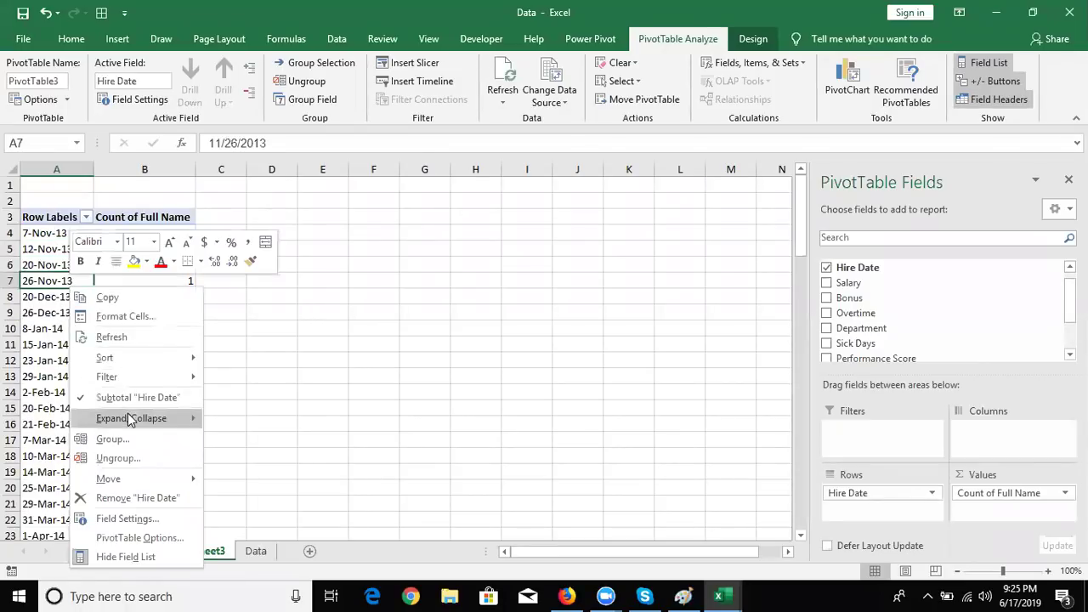
{"action": "left_click", "coordinate": [129, 440]}
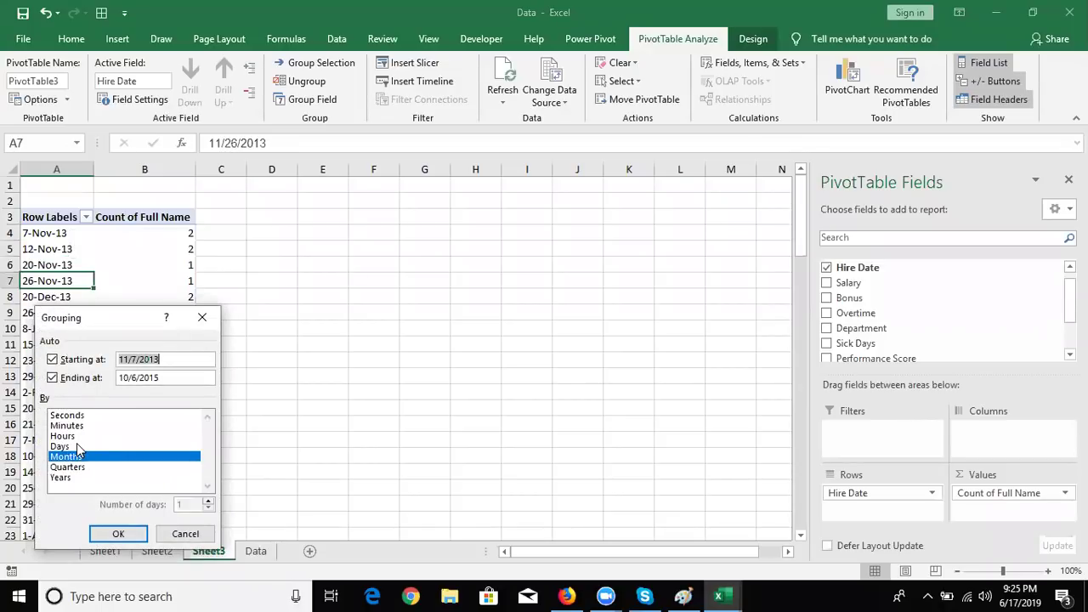
{"action": "left_click", "coordinate": [75, 479]}
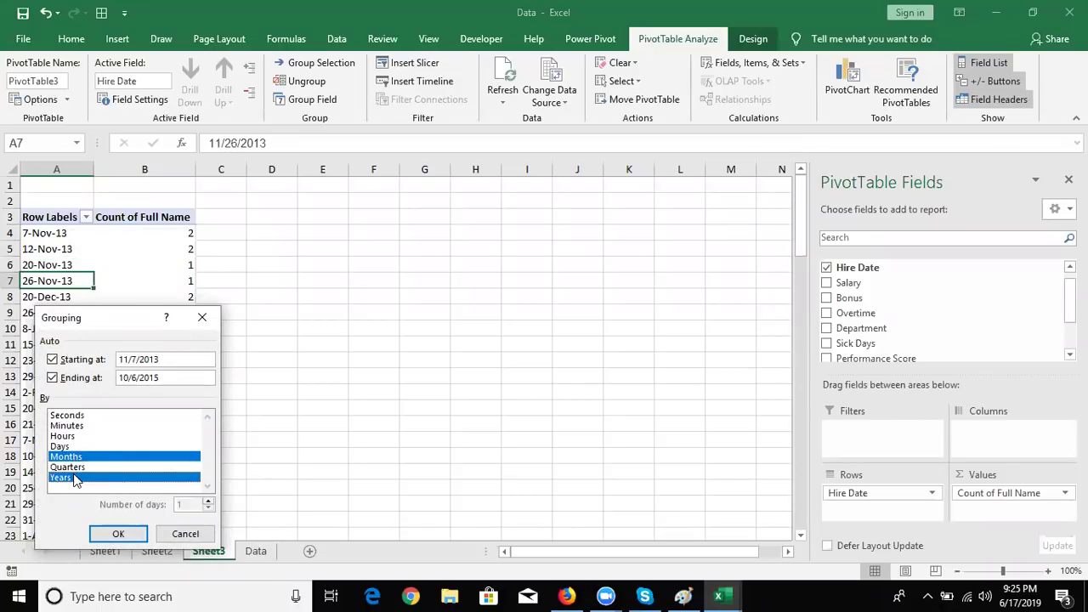
{"action": "left_click", "coordinate": [116, 533]}
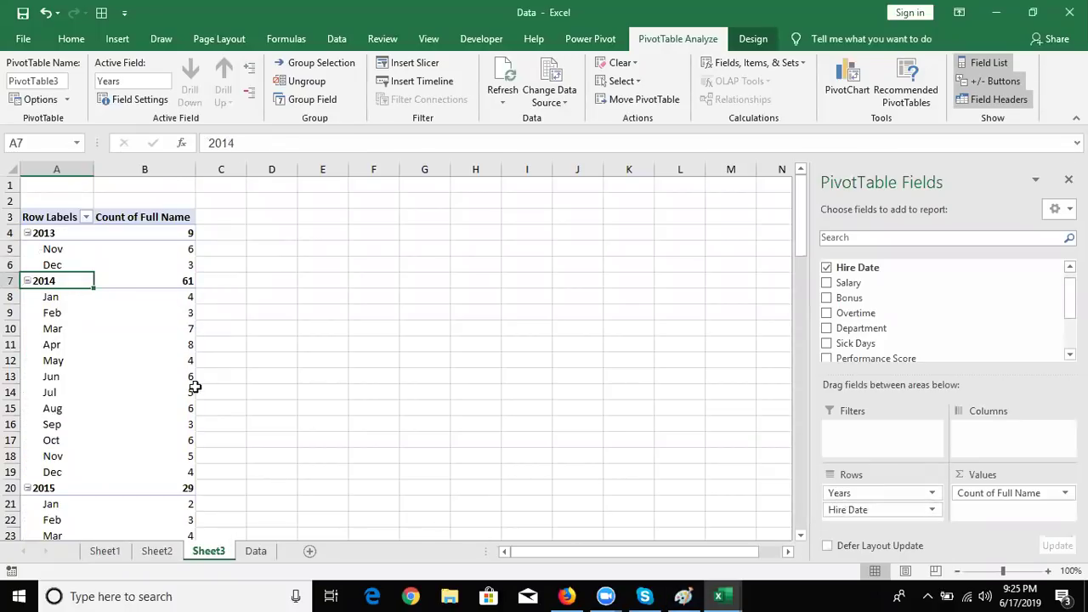
{"action": "left_click", "coordinate": [848, 494]}
{"action": "left_click_drag", "start_coordinate": [848, 495], "coordinate": [1021, 435]}
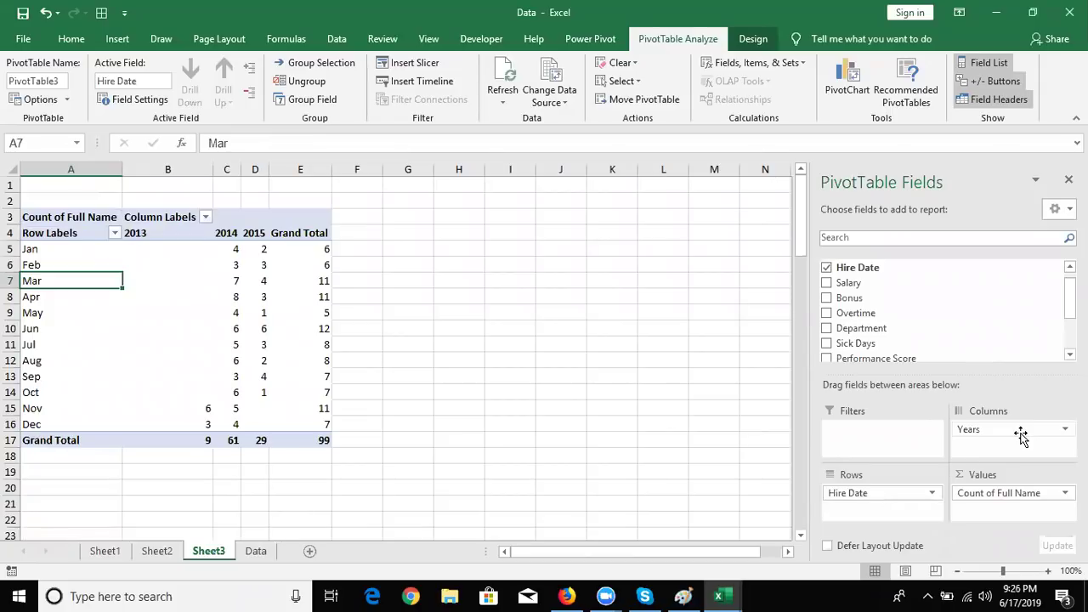
- Regroup hire dates by Days only, with 15 days per group
{"action": "right_click", "coordinate": [73, 284]}
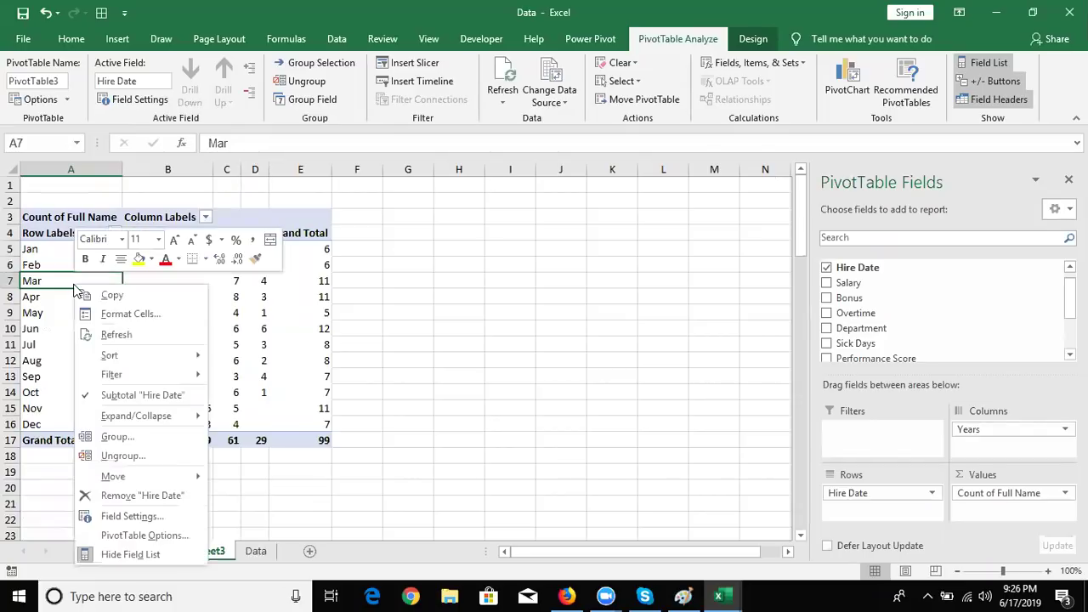
{"action": "left_click", "coordinate": [118, 437]}
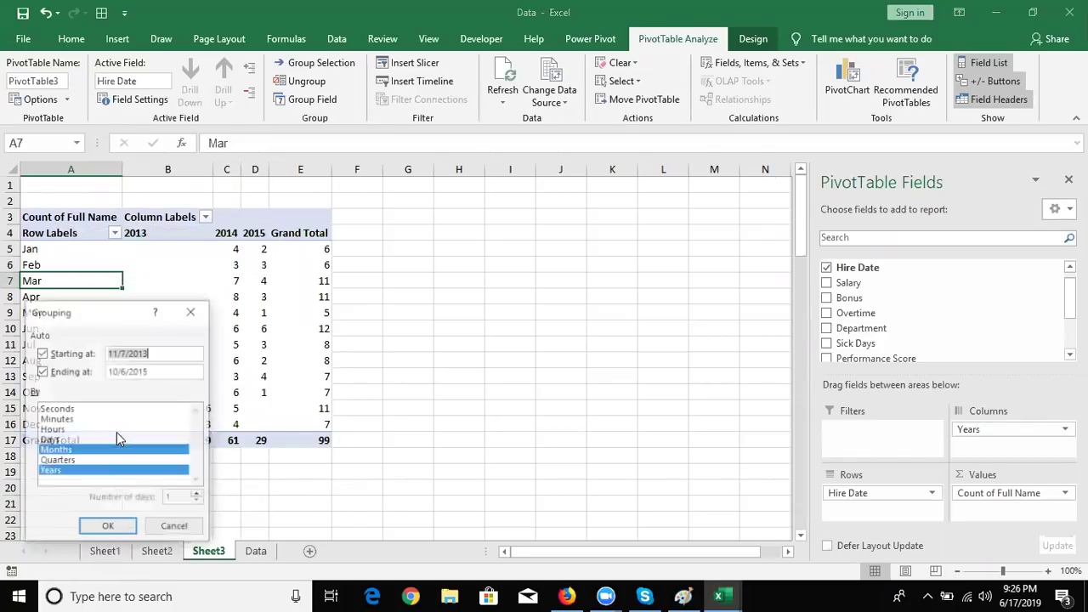
{"action": "left_click", "coordinate": [73, 441]}
{"action": "left_click", "coordinate": [74, 452]}
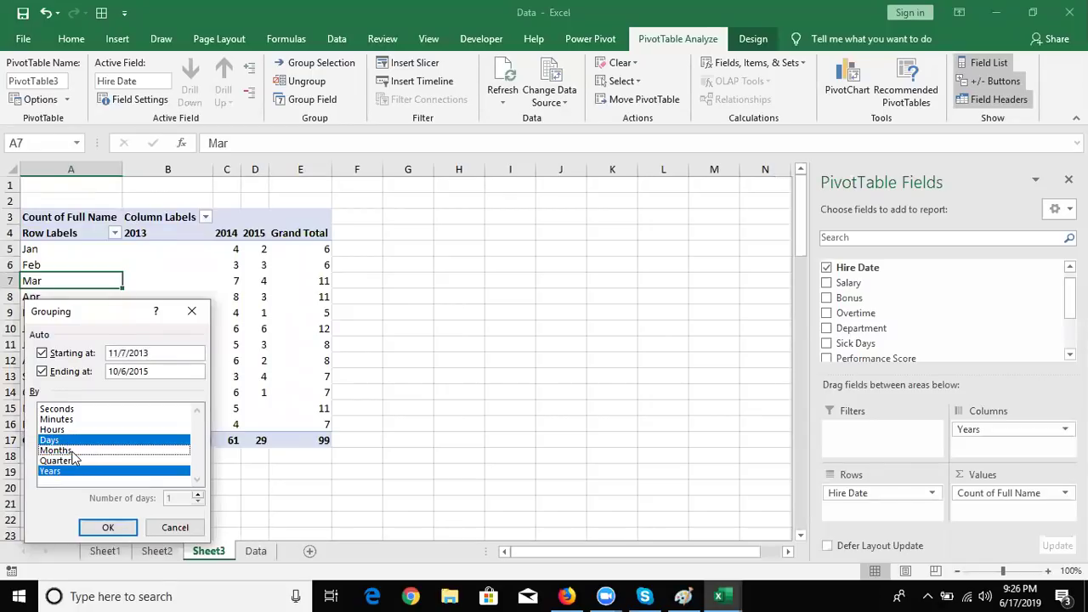
{"action": "left_click", "coordinate": [74, 471]}
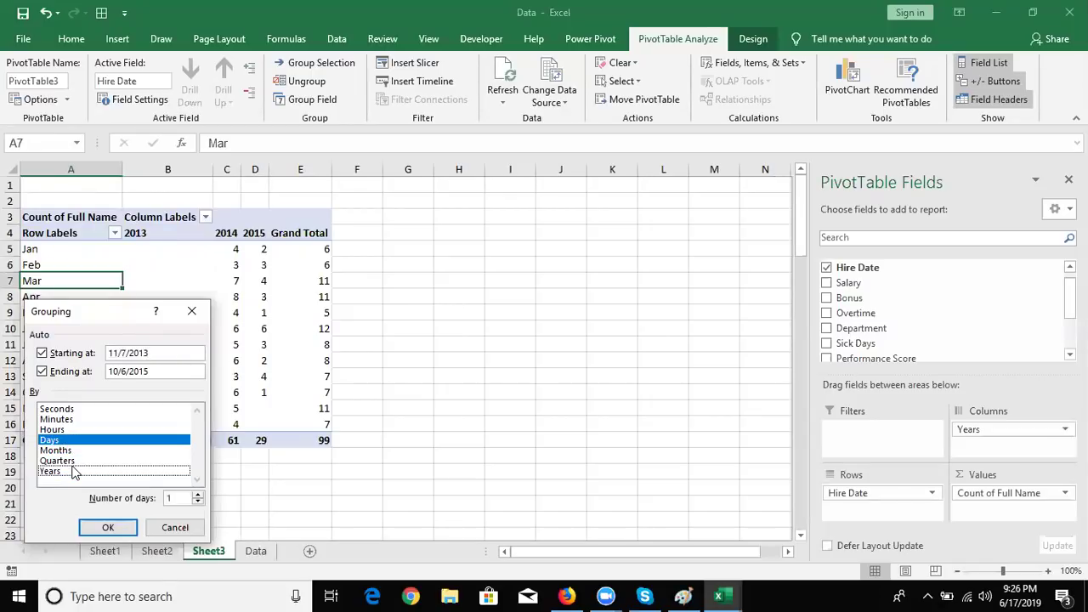
{"action": "left_click", "coordinate": [181, 499]}
{"action": "type", "text": "5"}
{"action": "left_click", "coordinate": [108, 528]}
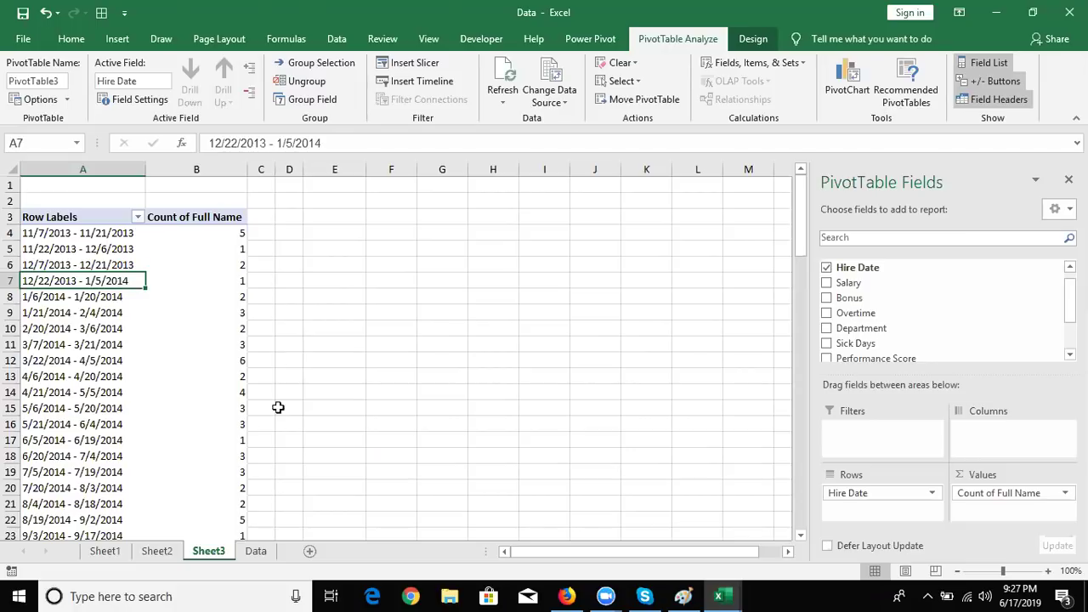
- Go back to the Data sheet and show the Windows desktop
{"action": "left_click", "coordinate": [257, 551]}
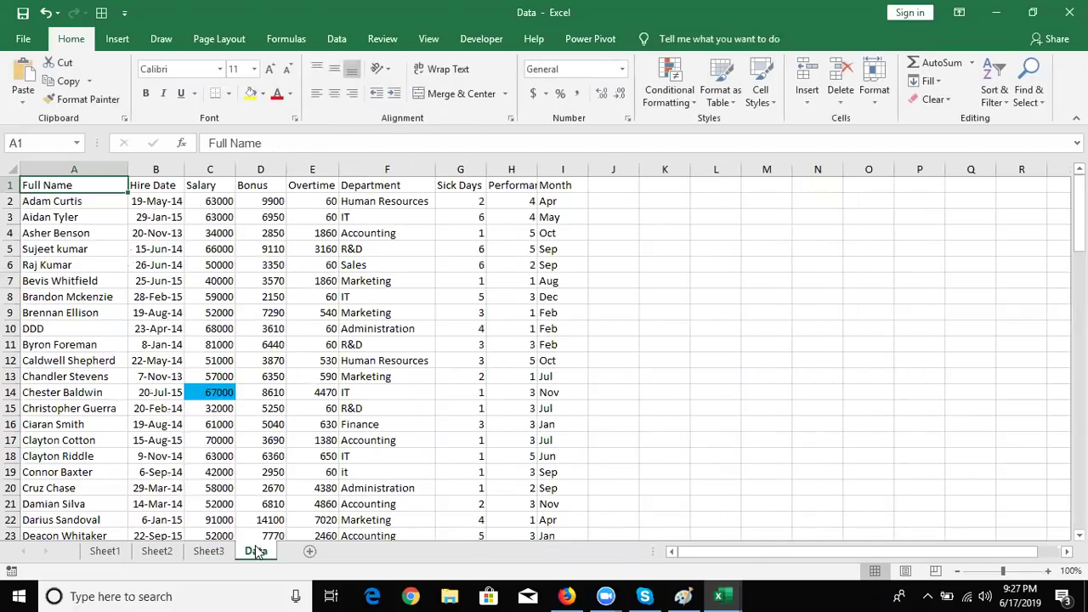
{"action": "key", "text": "super+d"}
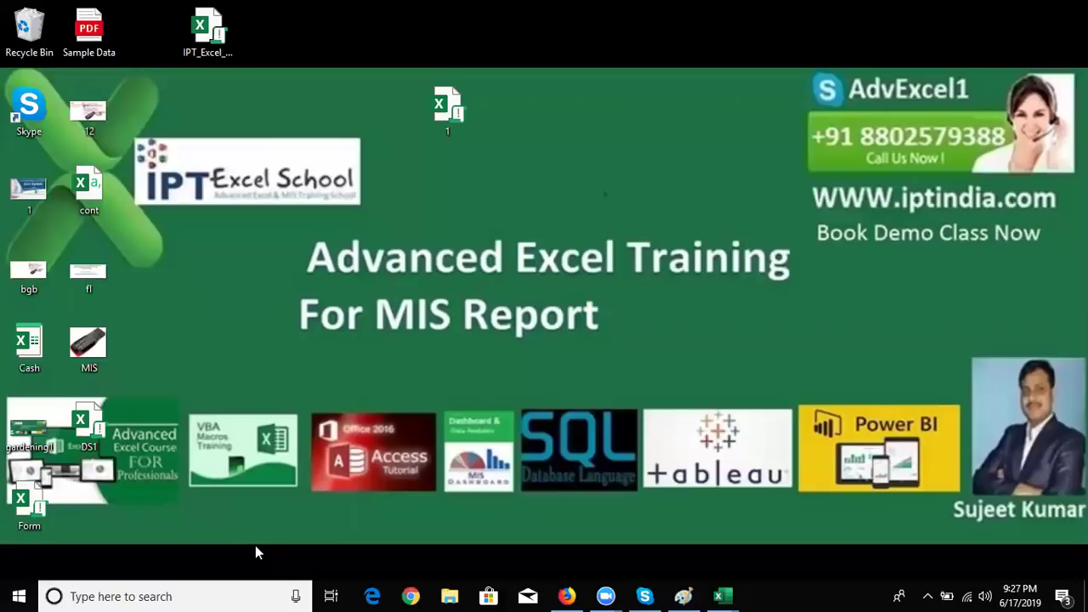